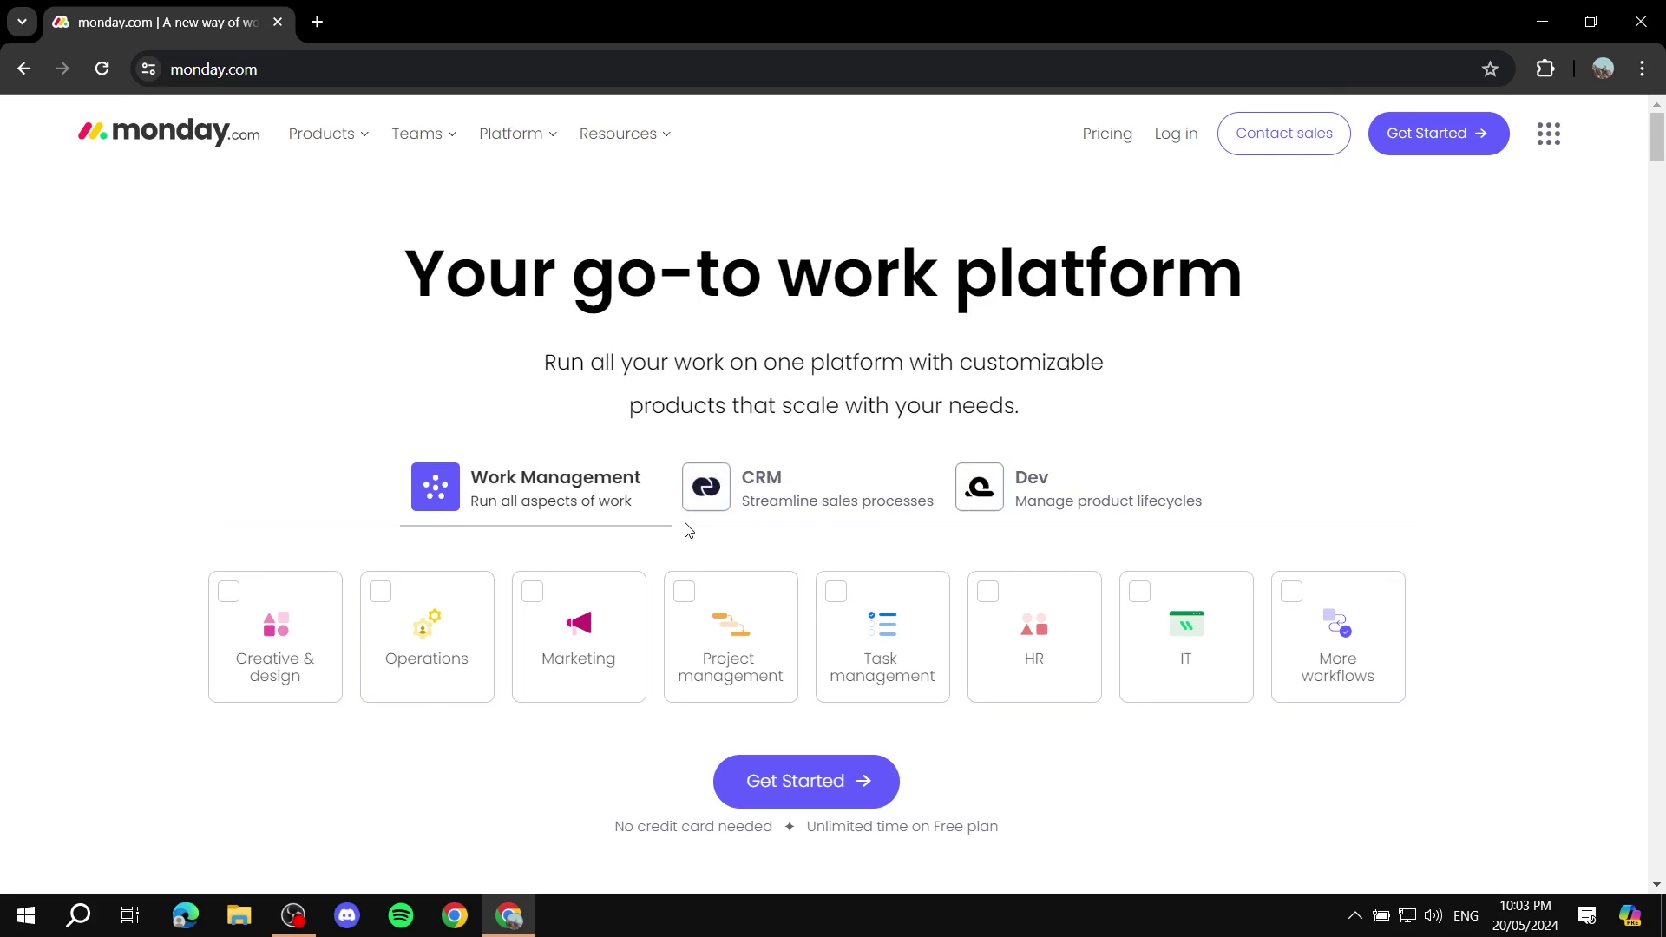
scroll(1309, 625, "down", 5)
scroll(1336, 520, "up", 7)
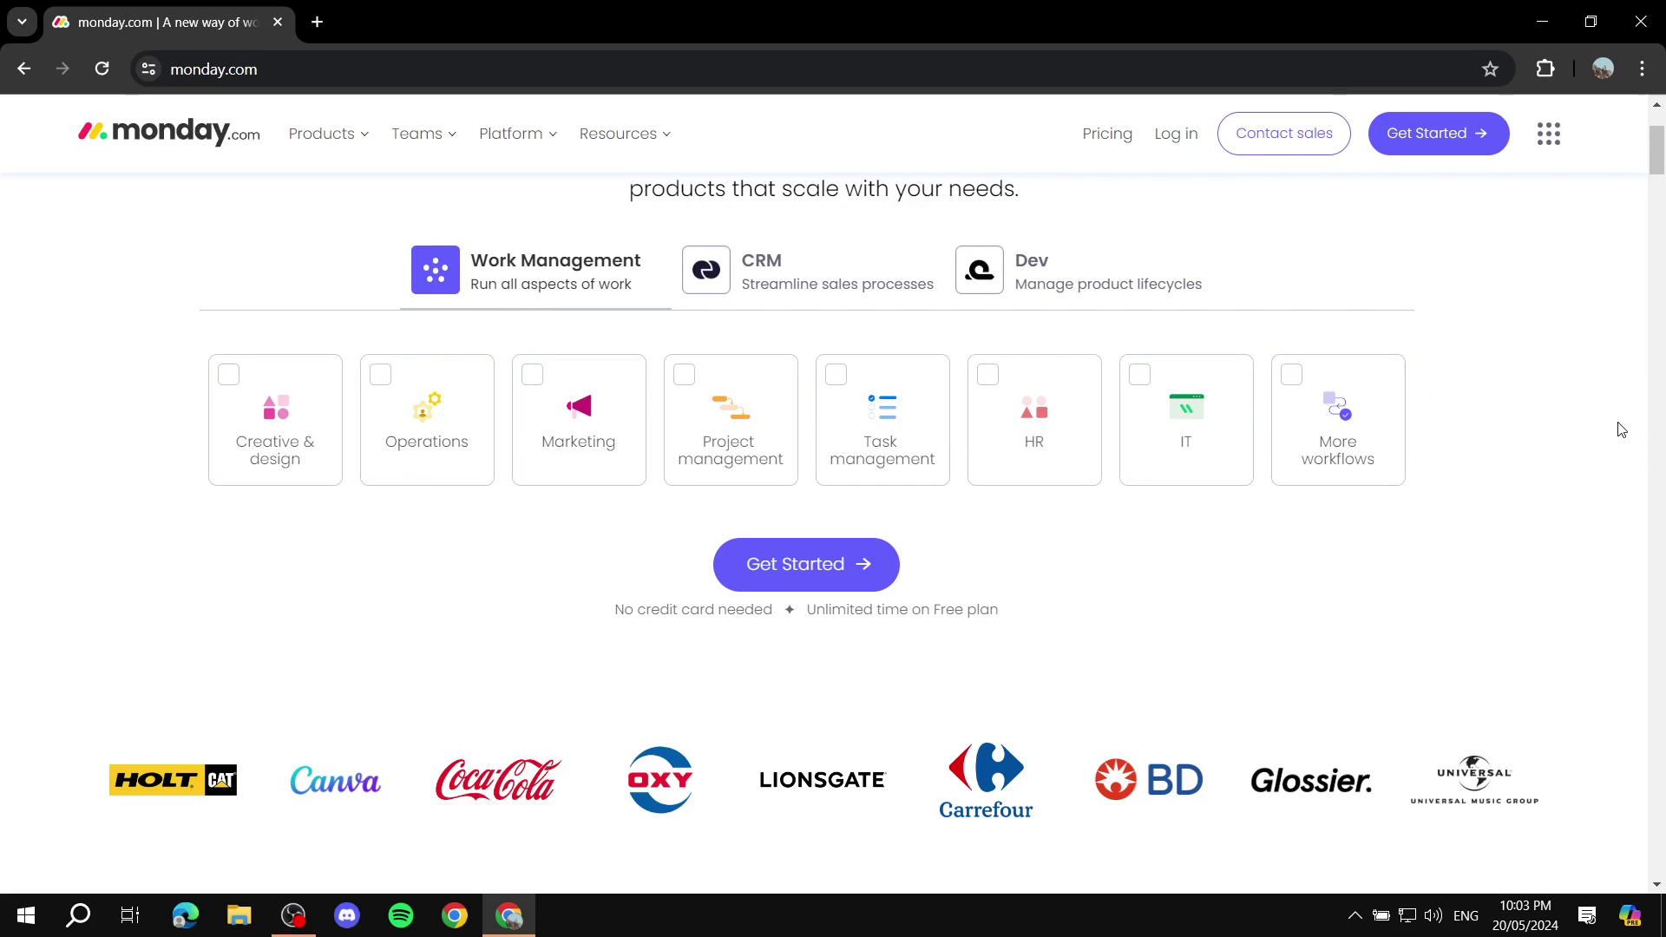
scroll(797, 423, "up", 2)
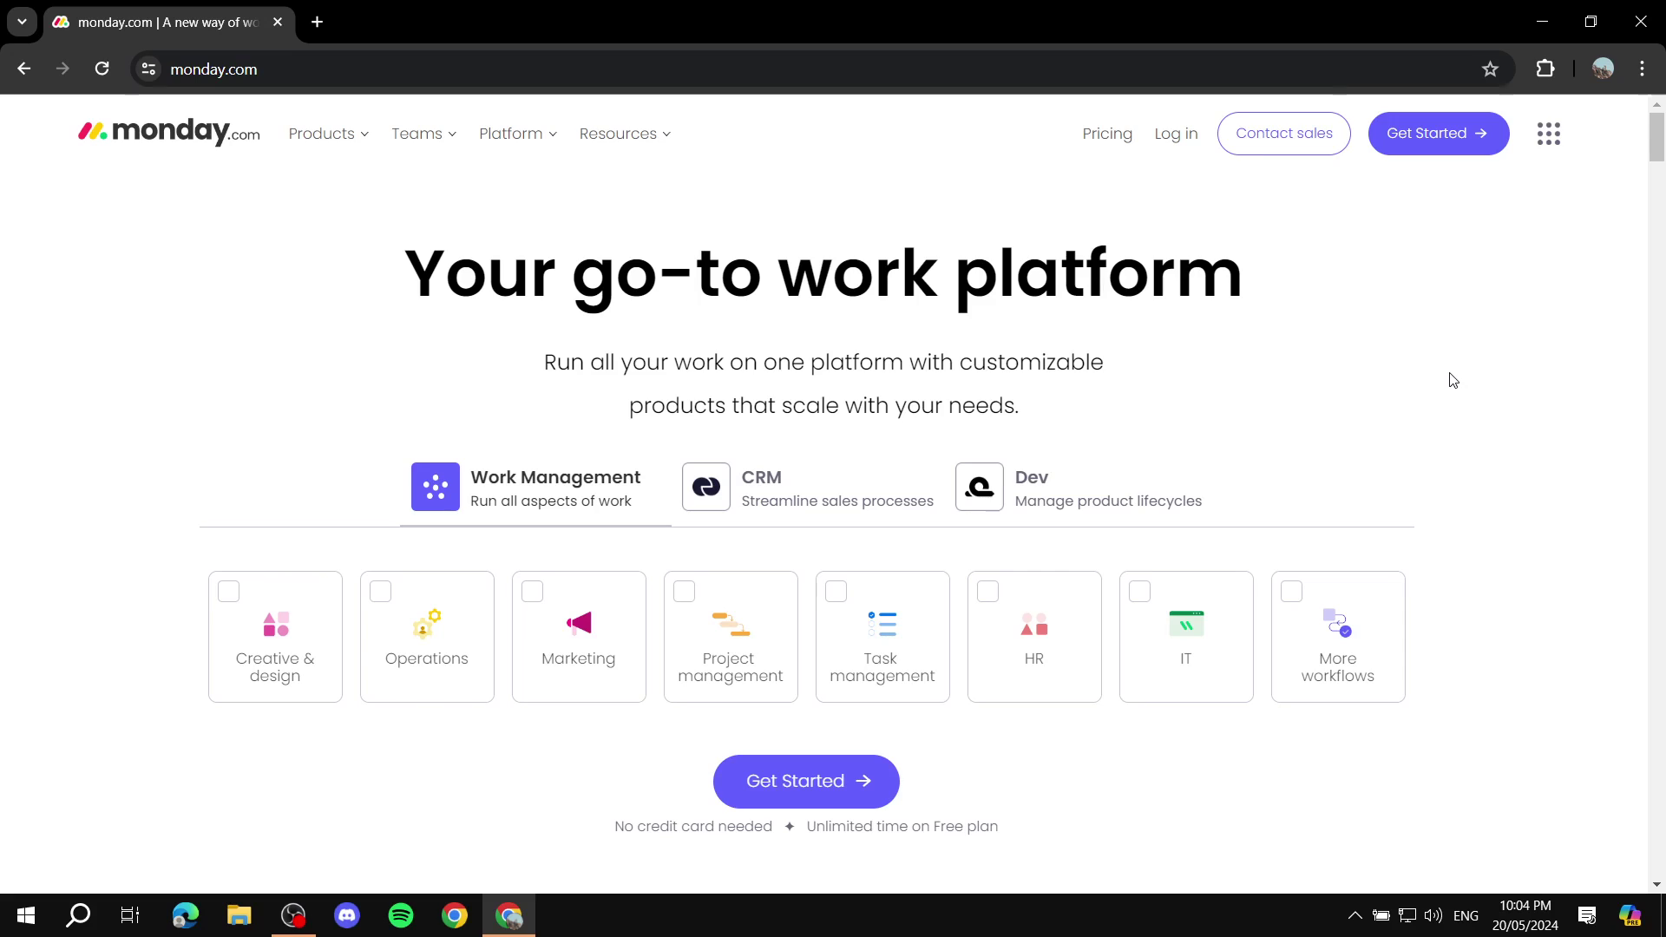
- Open the pricing page and examine the Free plan's price and seat limit
left_click(1095, 137)
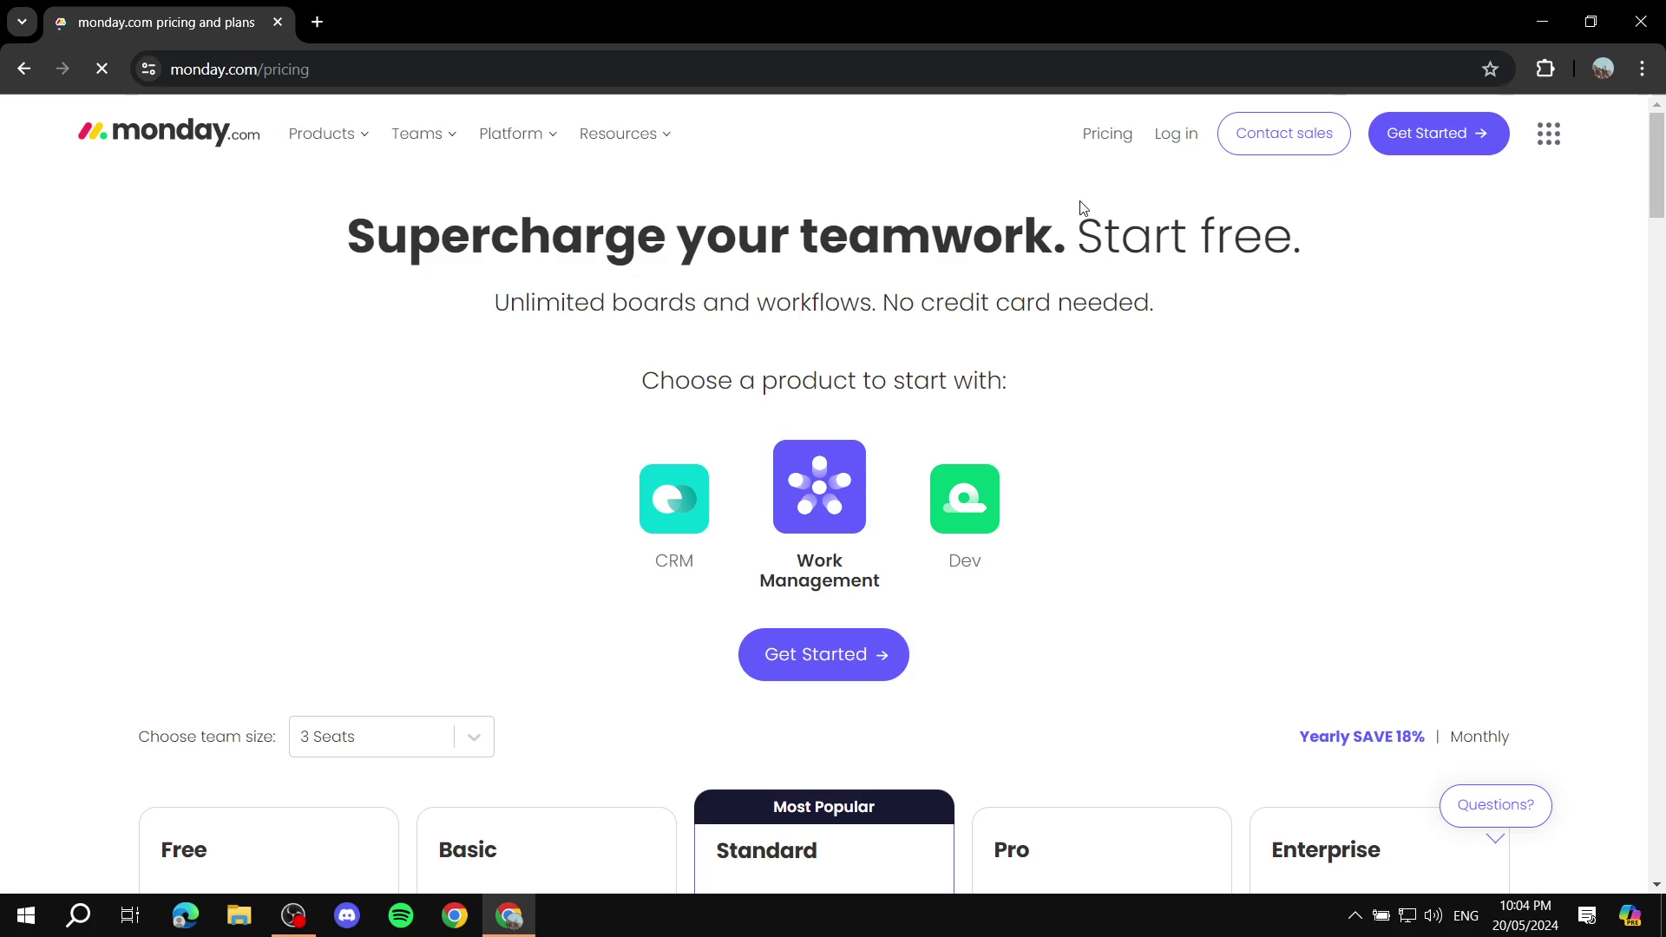
scroll(679, 389, "down", 3)
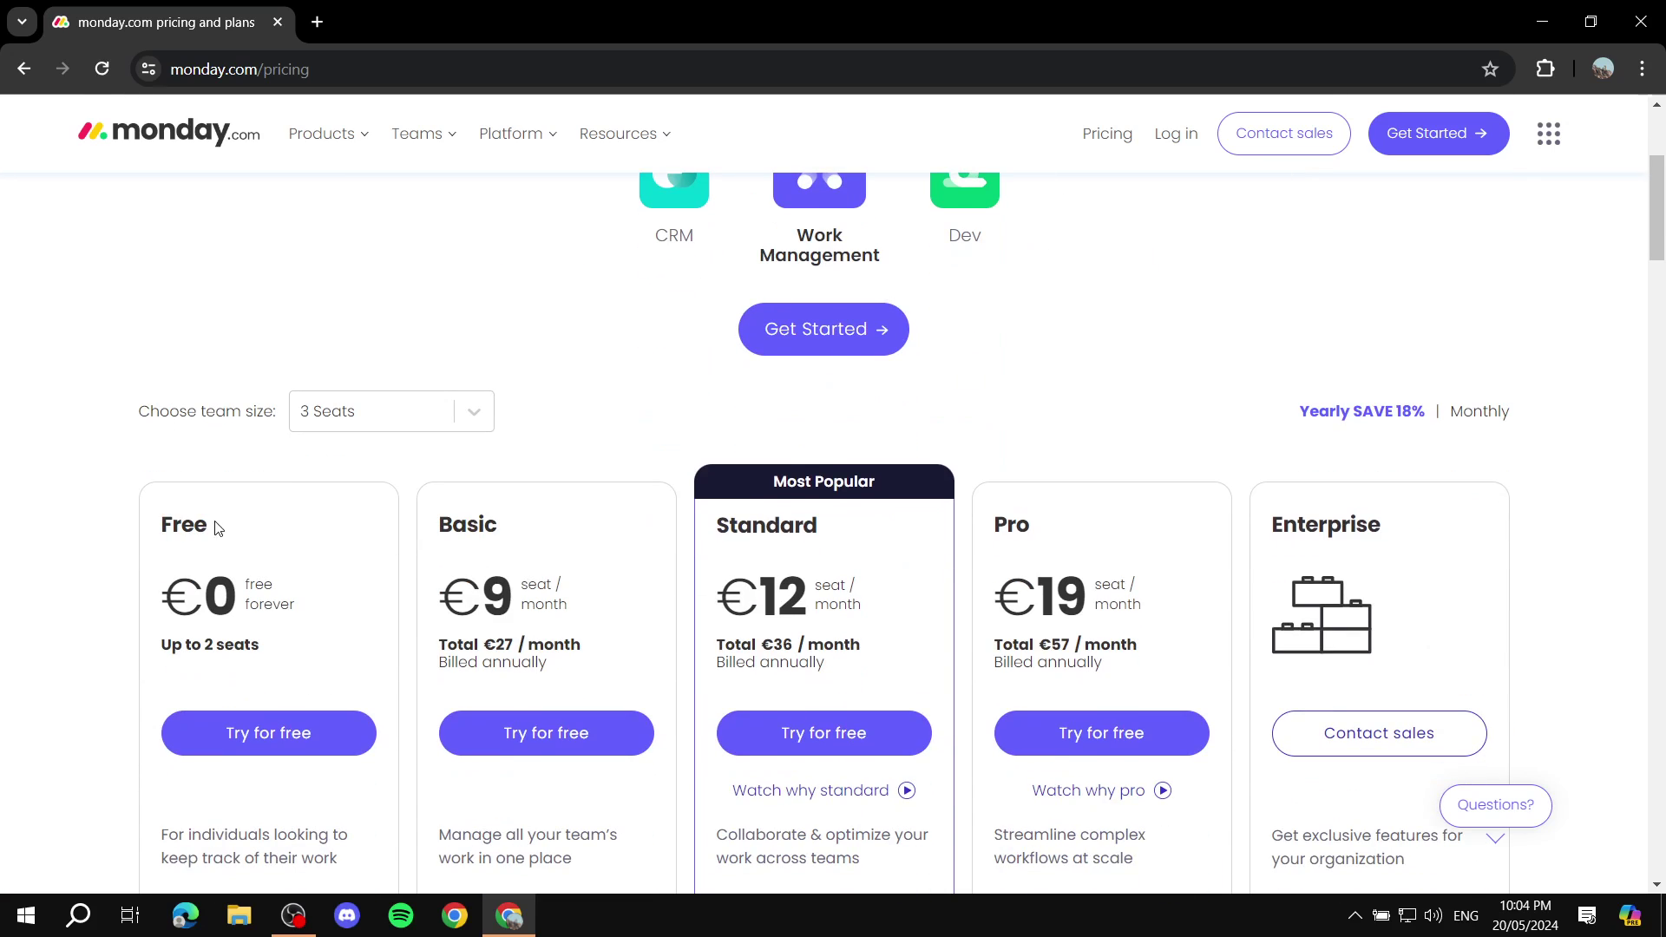
scroll(250, 524, "down", 3)
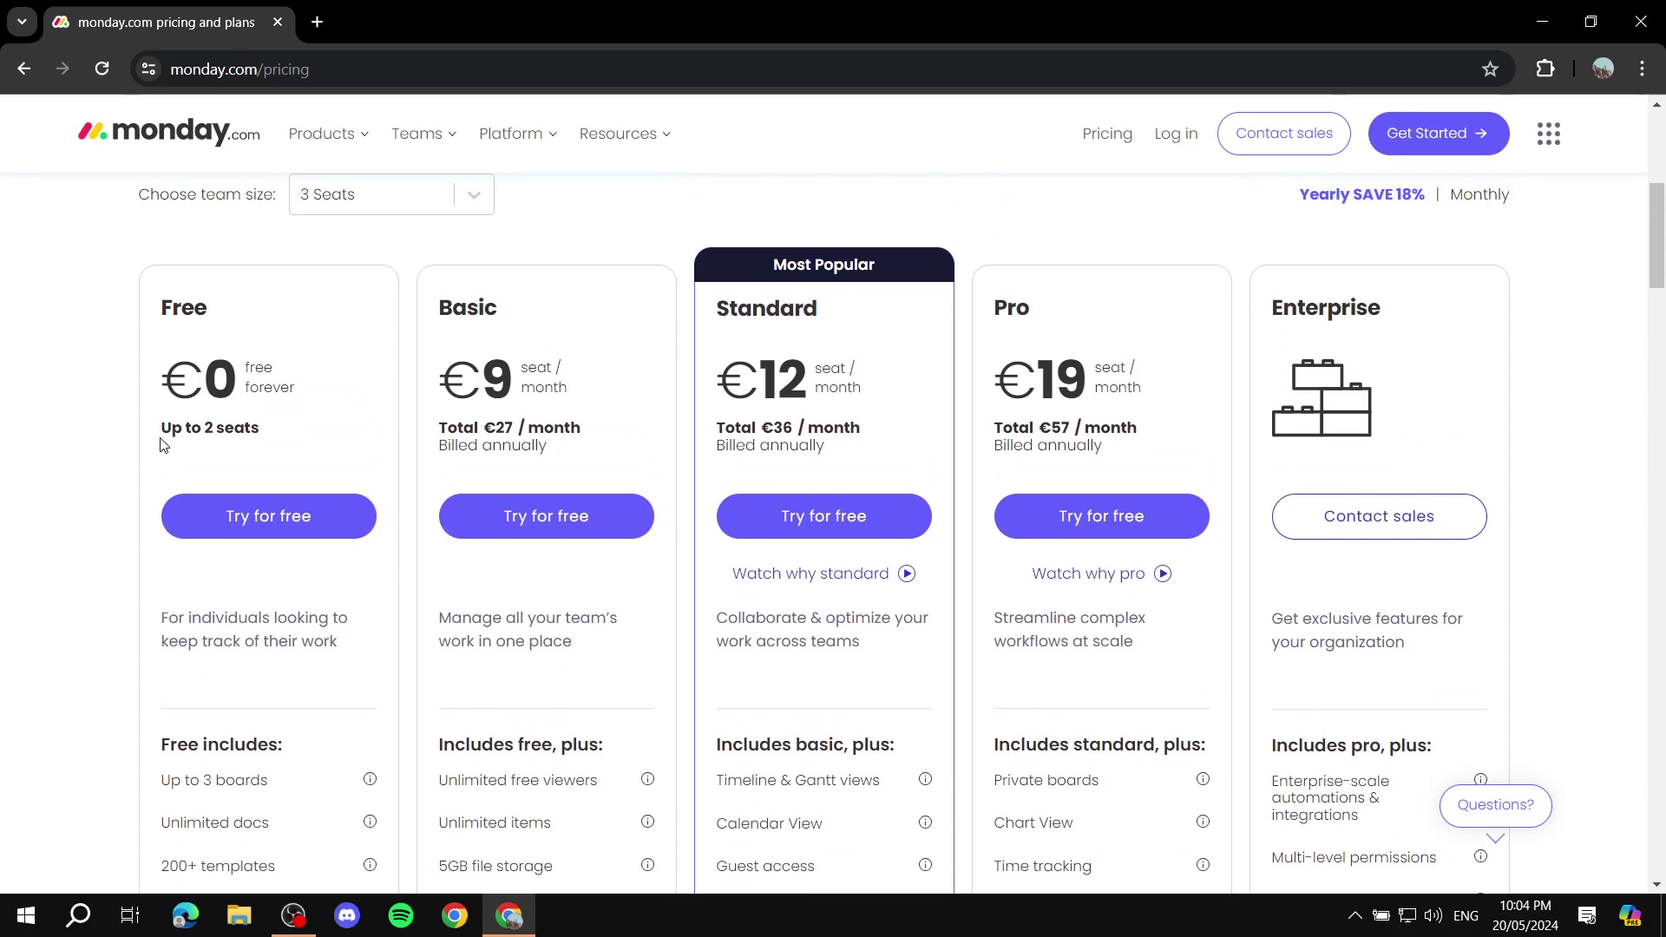
left_click_drag(164, 438, 300, 443)
left_click(289, 450)
- Review the features included in the Free plan, including its board limit, alongside the paid plans
scroll(60, 483, "down", 3)
scroll(64, 458, "down", 1)
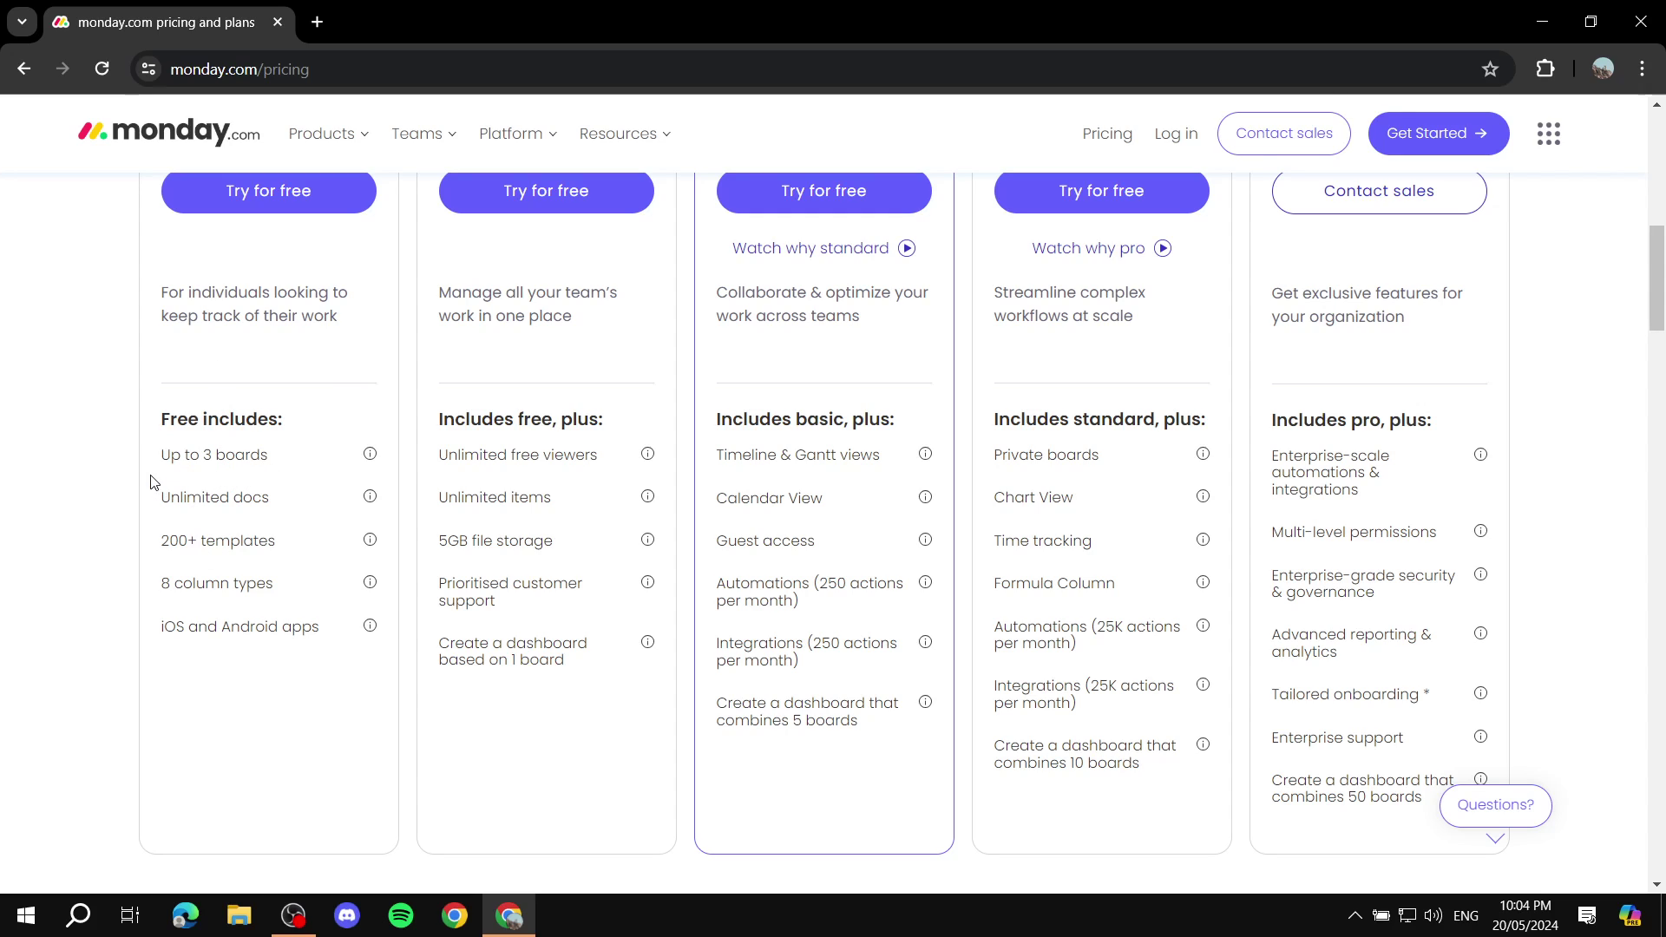
left_click_drag(146, 466, 289, 460)
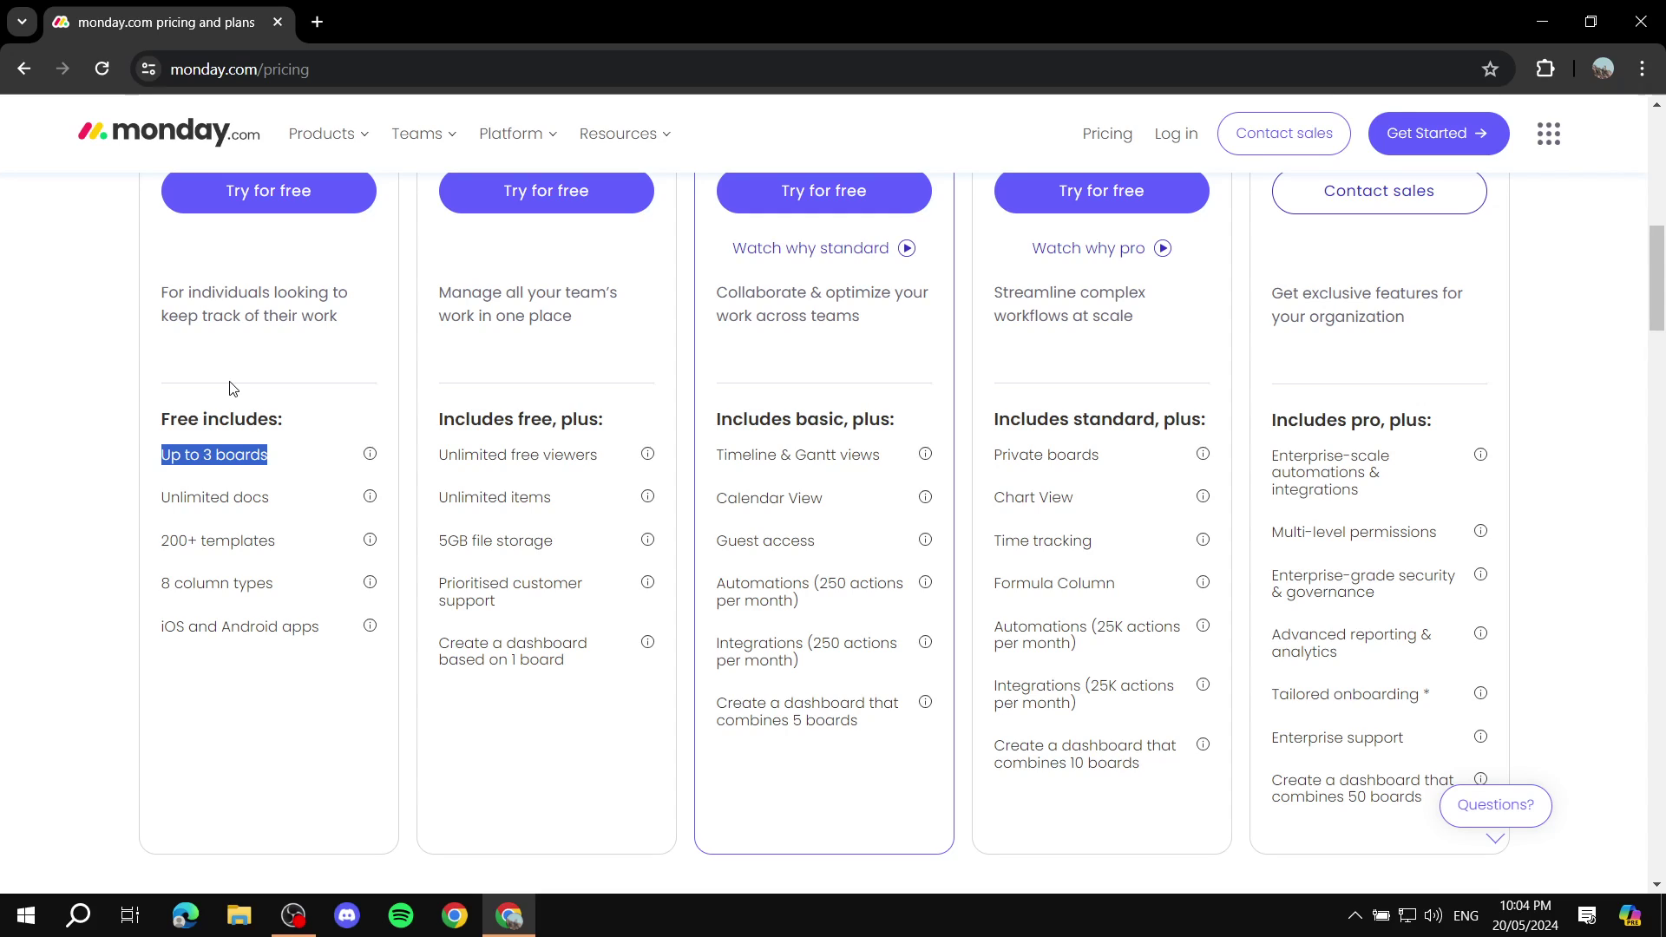
left_click(283, 711)
scroll(250, 677, "up", 1)
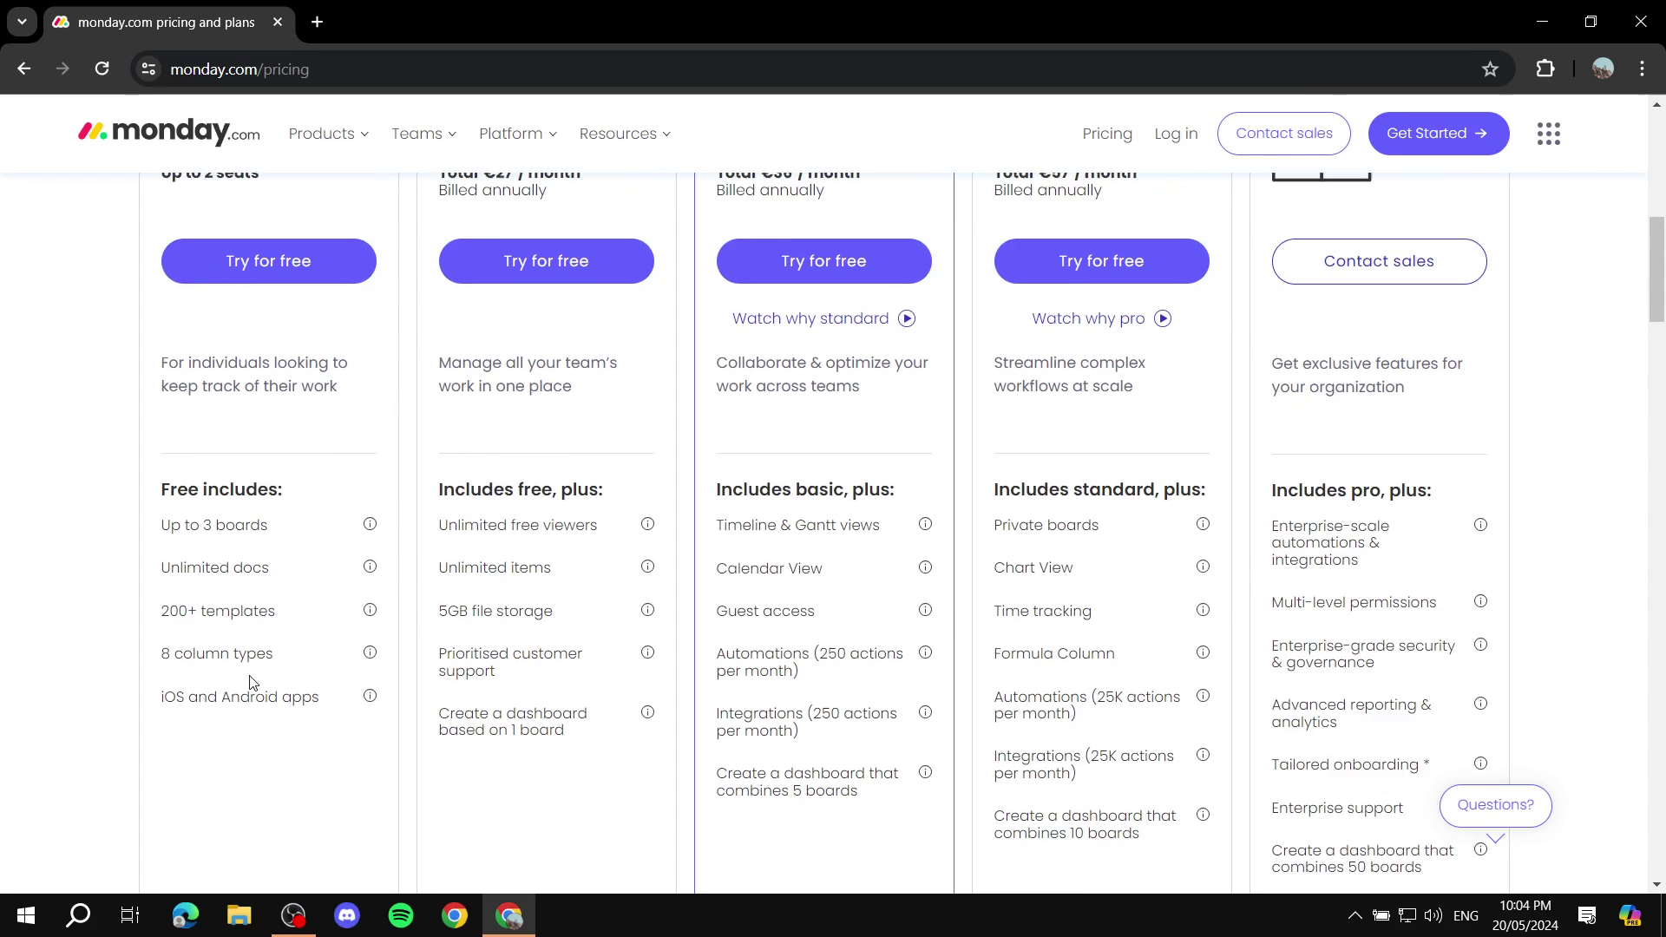
scroll(250, 681, "up", 3)
scroll(304, 690, "down", 4)
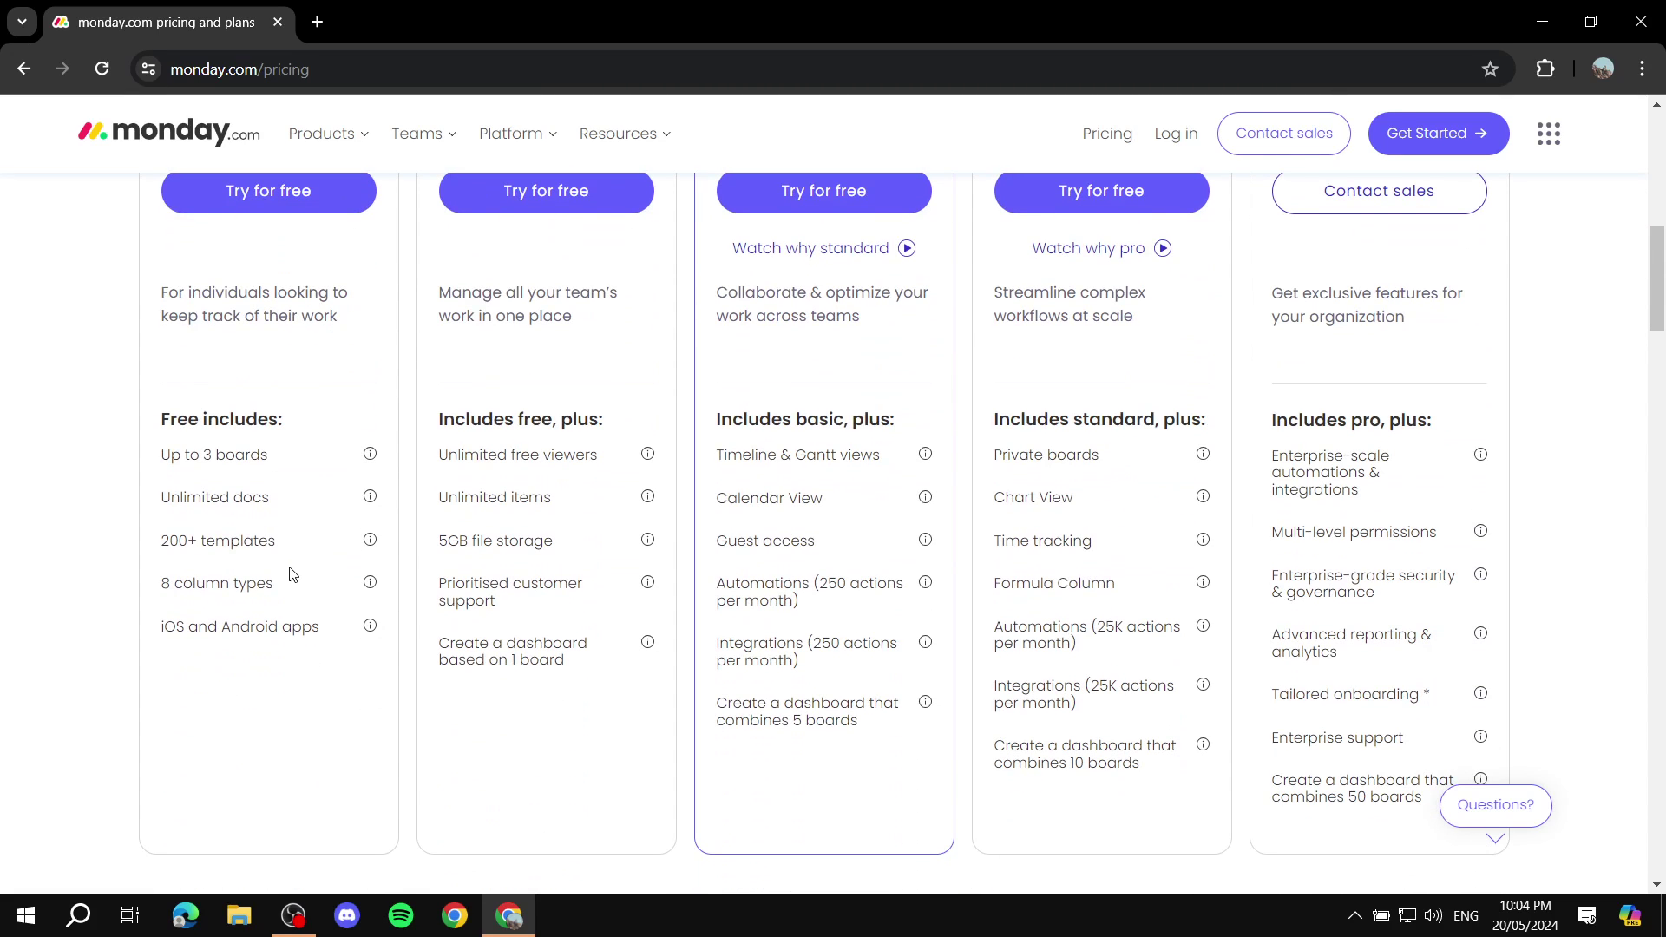
scroll(338, 487, "up", 10)
scroll(453, 505, "down", 8)
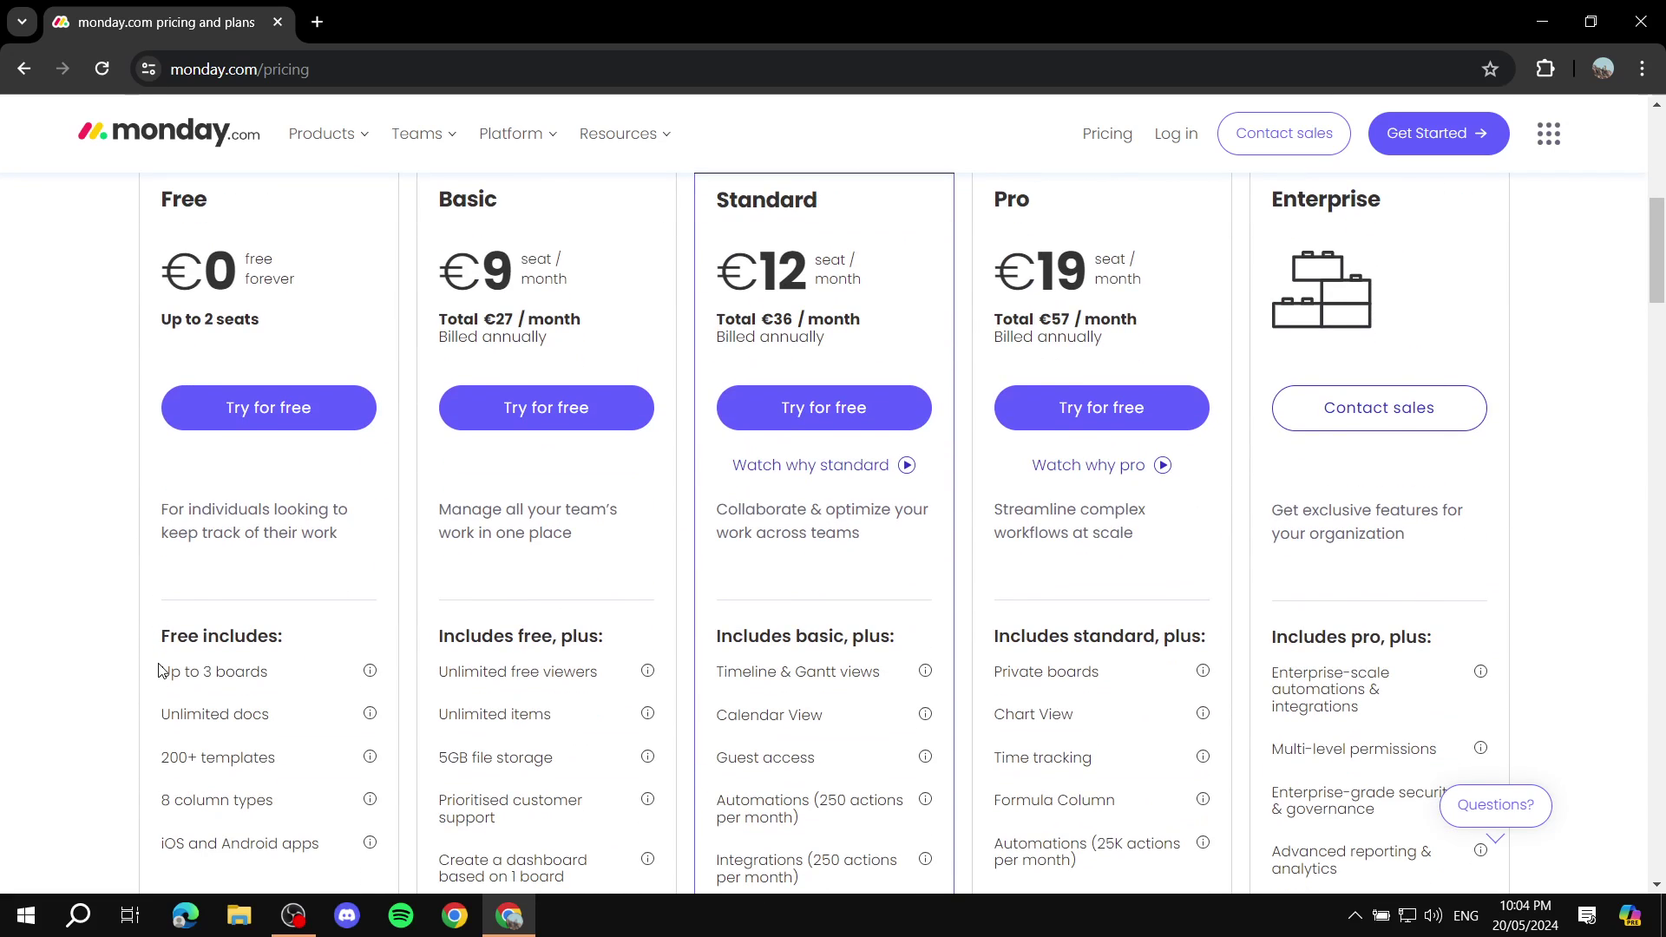
scroll(160, 670, "down", 3)
left_click_drag(178, 425, 335, 632)
left_click(333, 649)
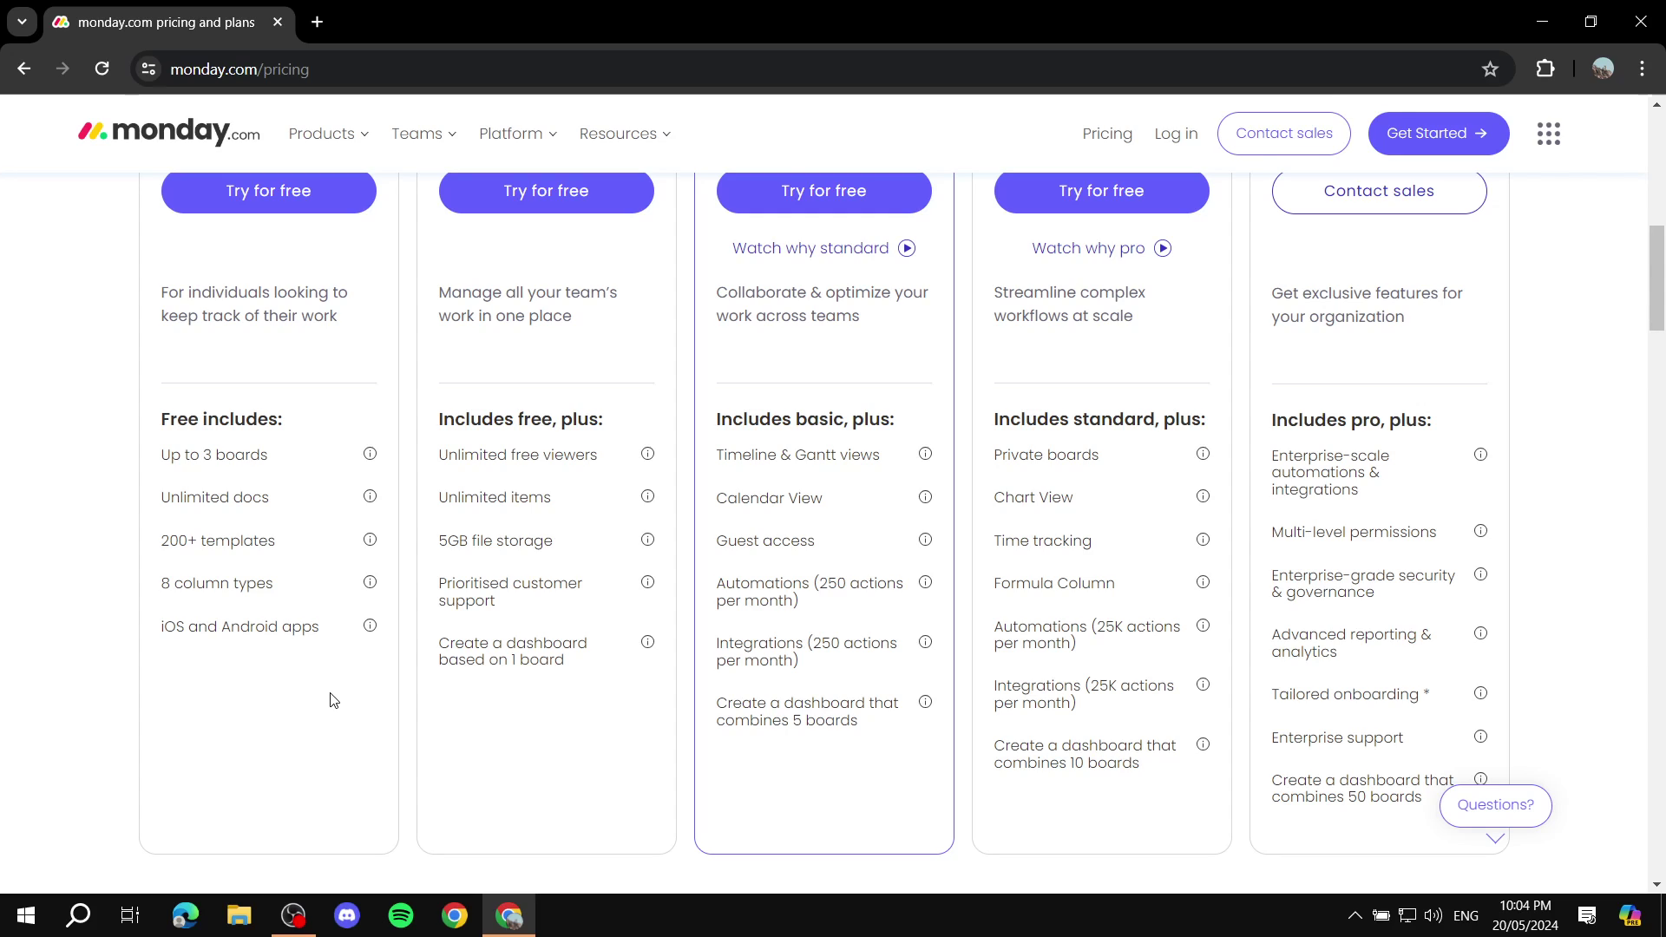
- Open the sign-up page and choose to log in with an existing account
scroll(334, 712, "up", 10)
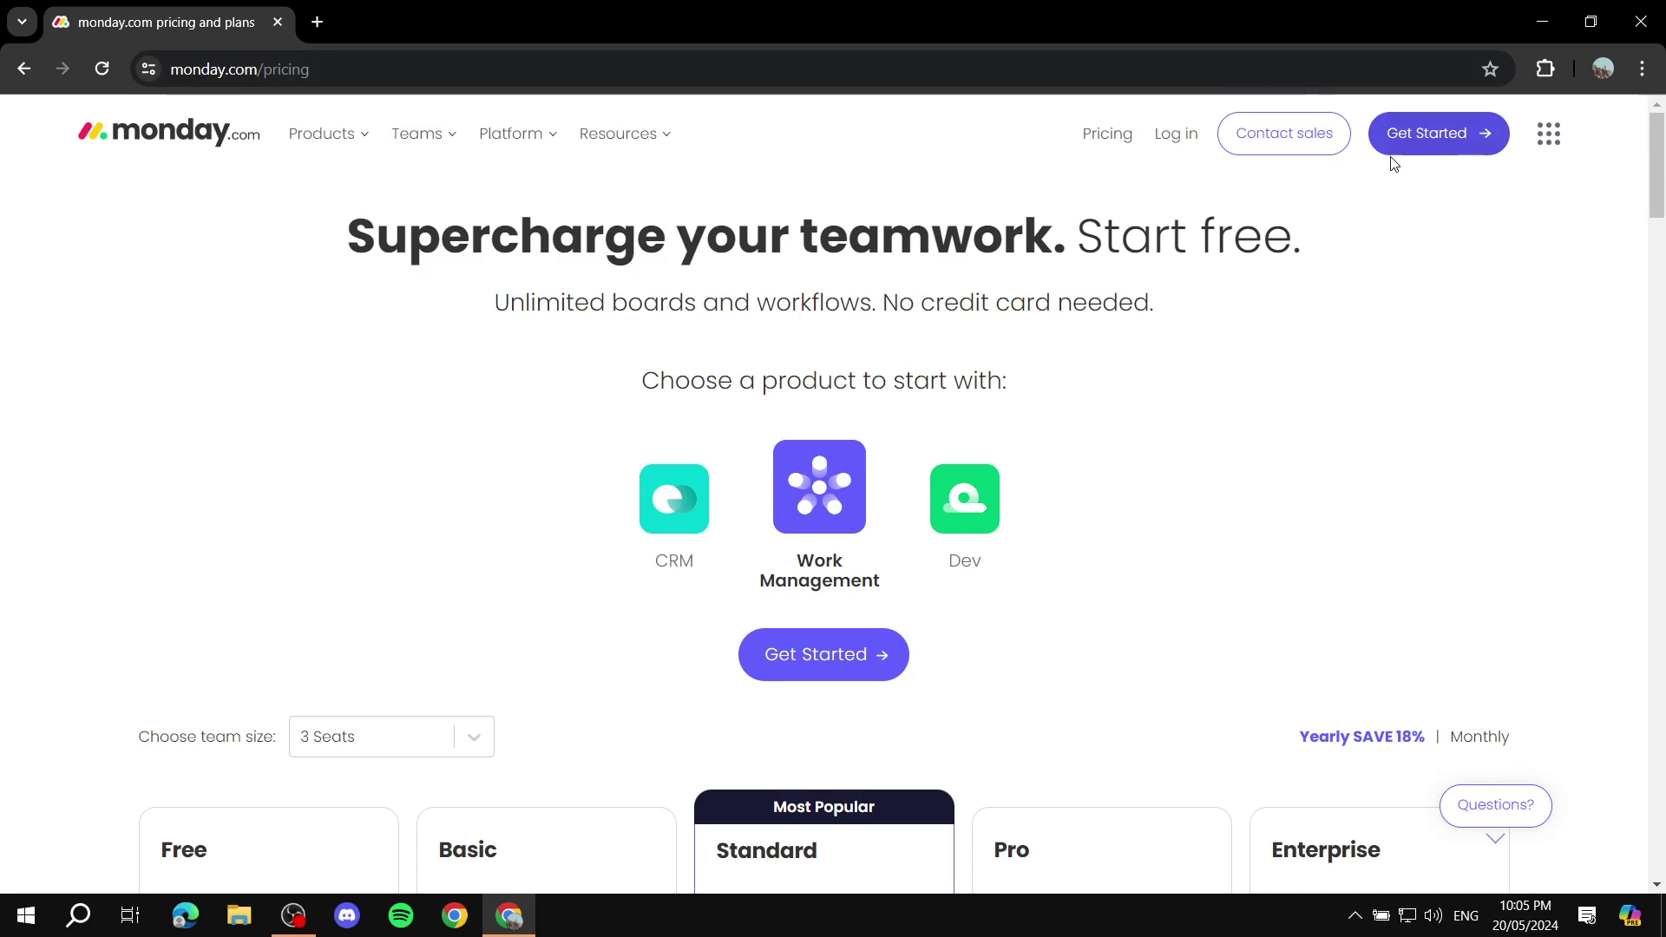
left_click(1464, 143)
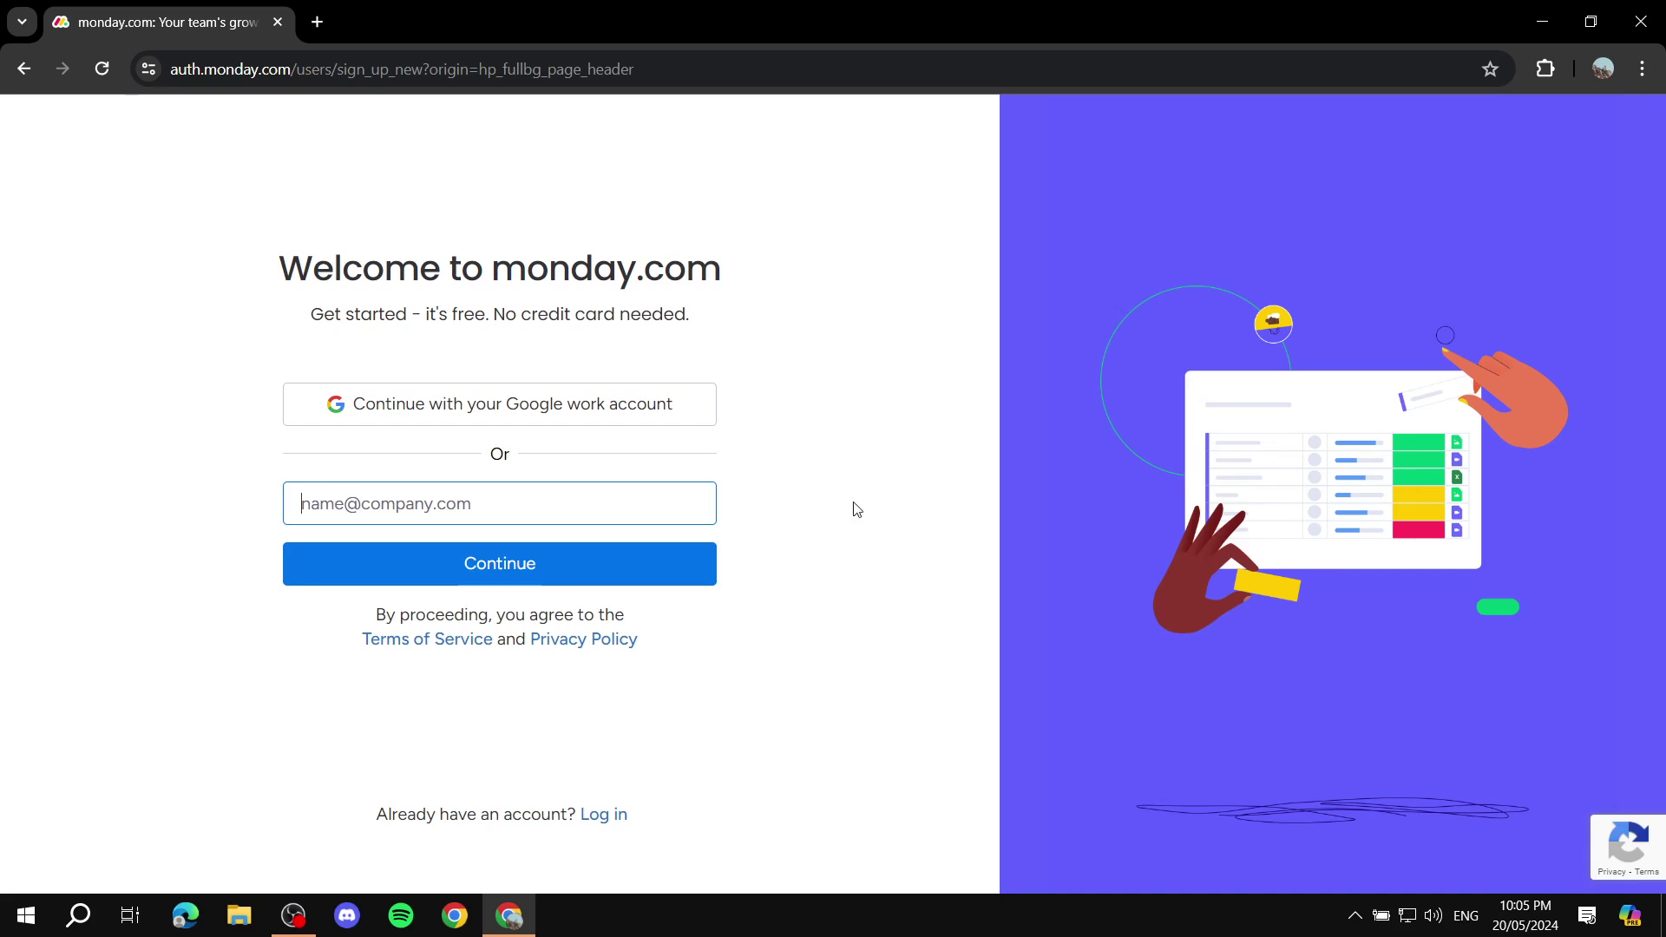
left_click(609, 816)
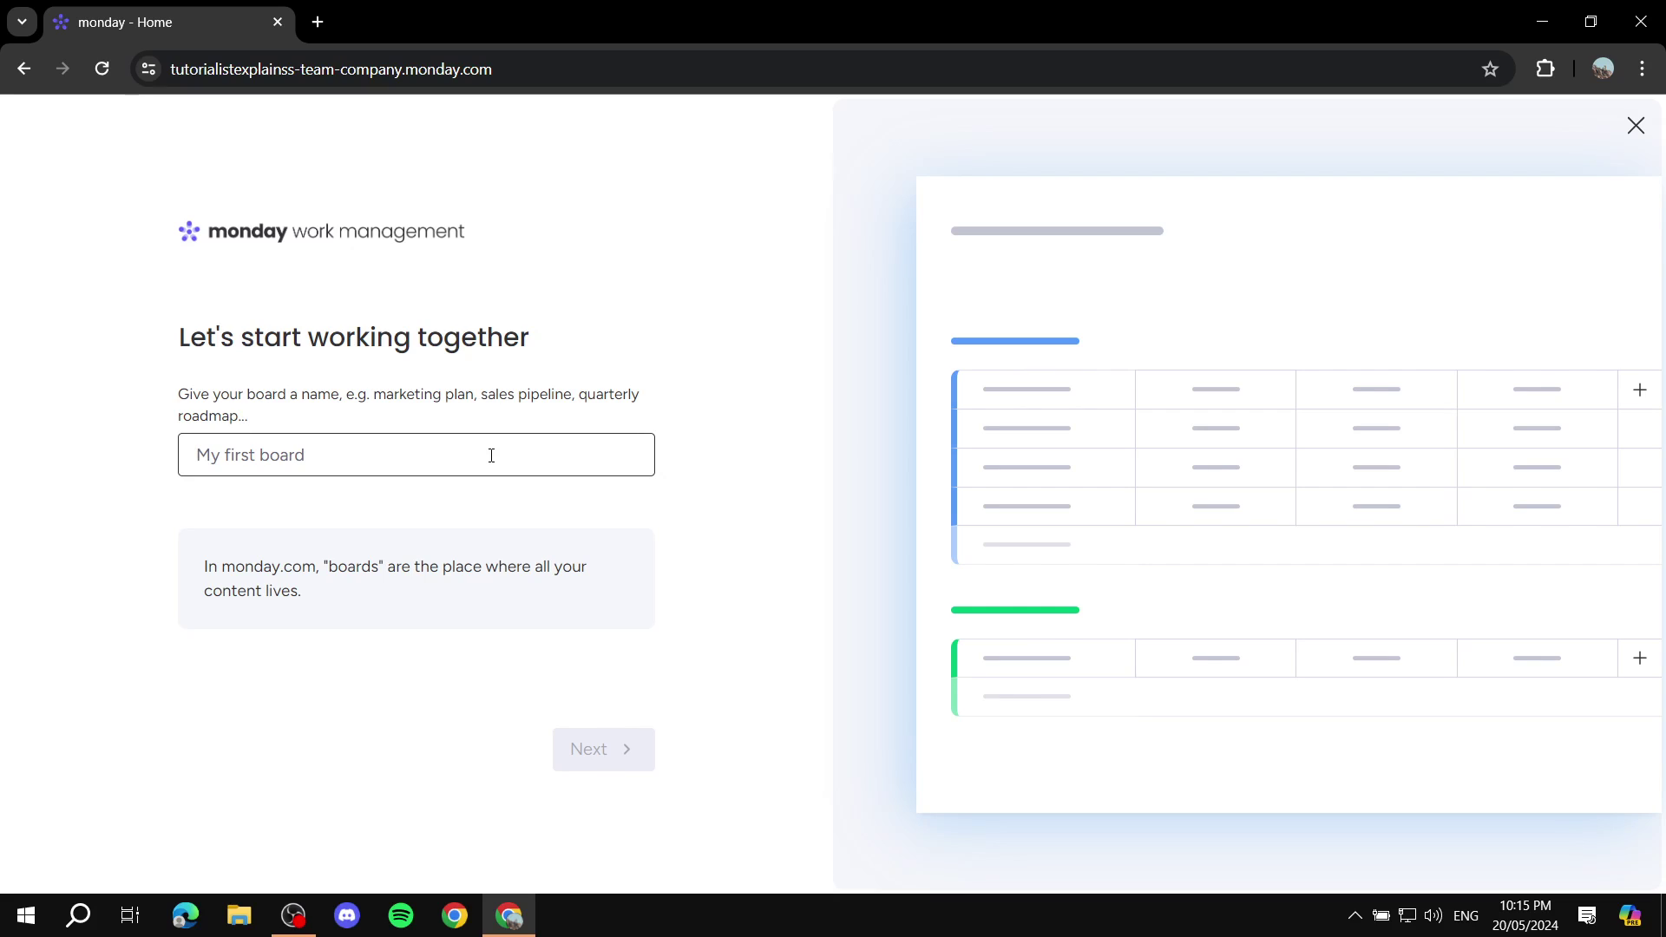
- Name the first board "Example Board" and continue to the column selection
type("E")
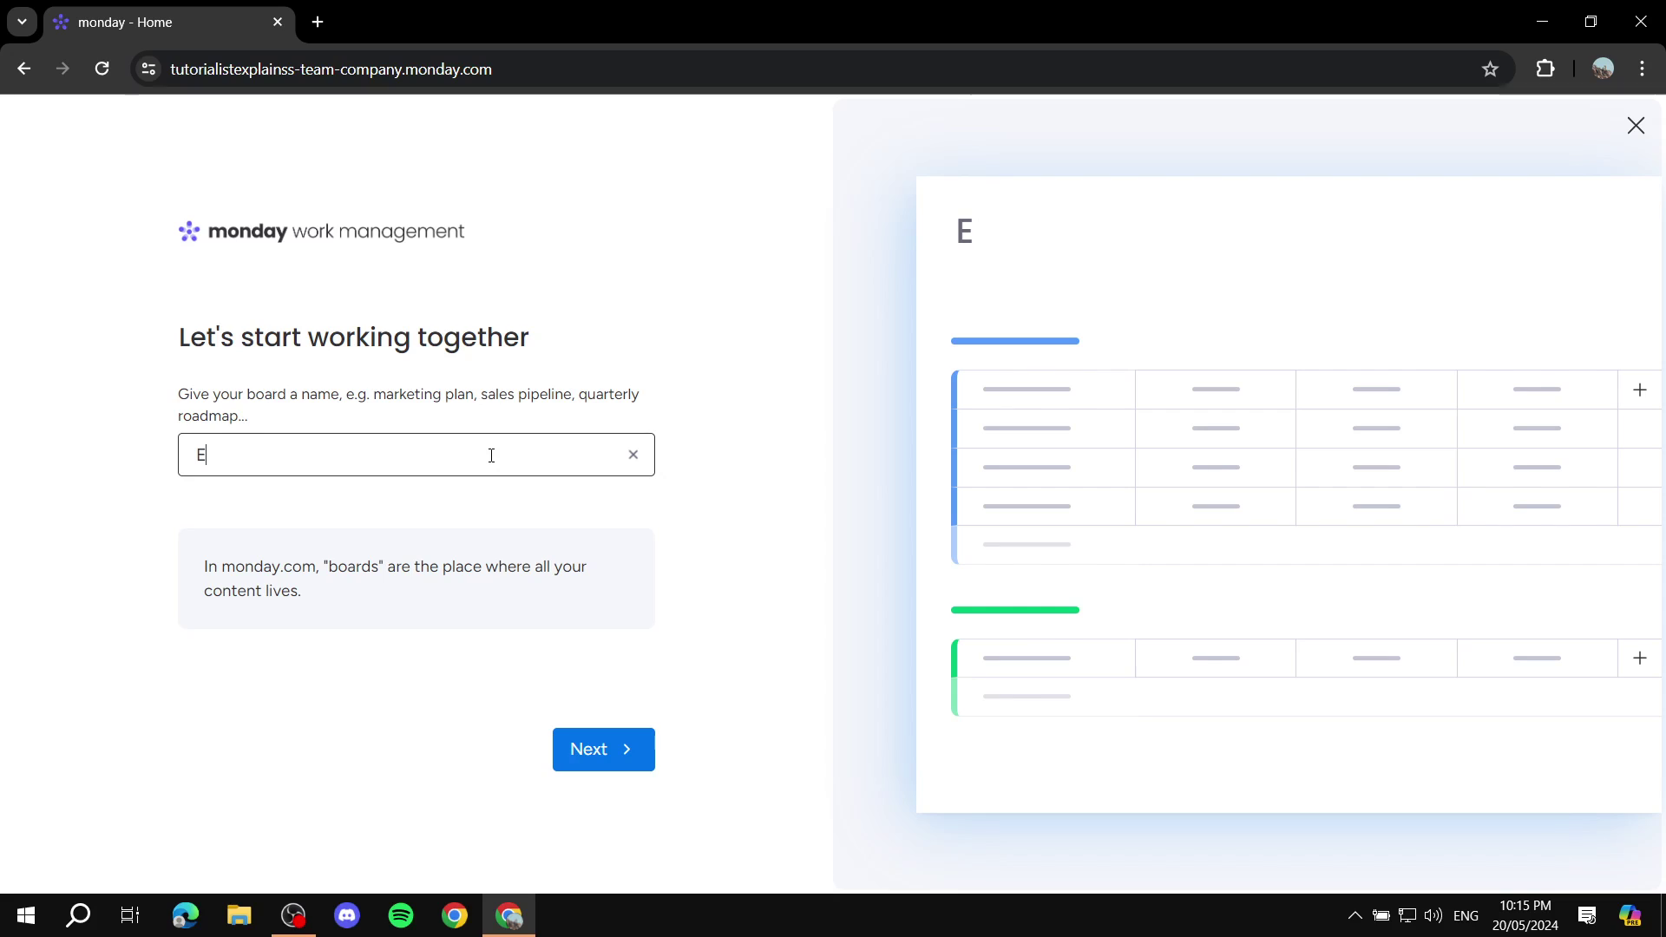
type("xampleBoa")
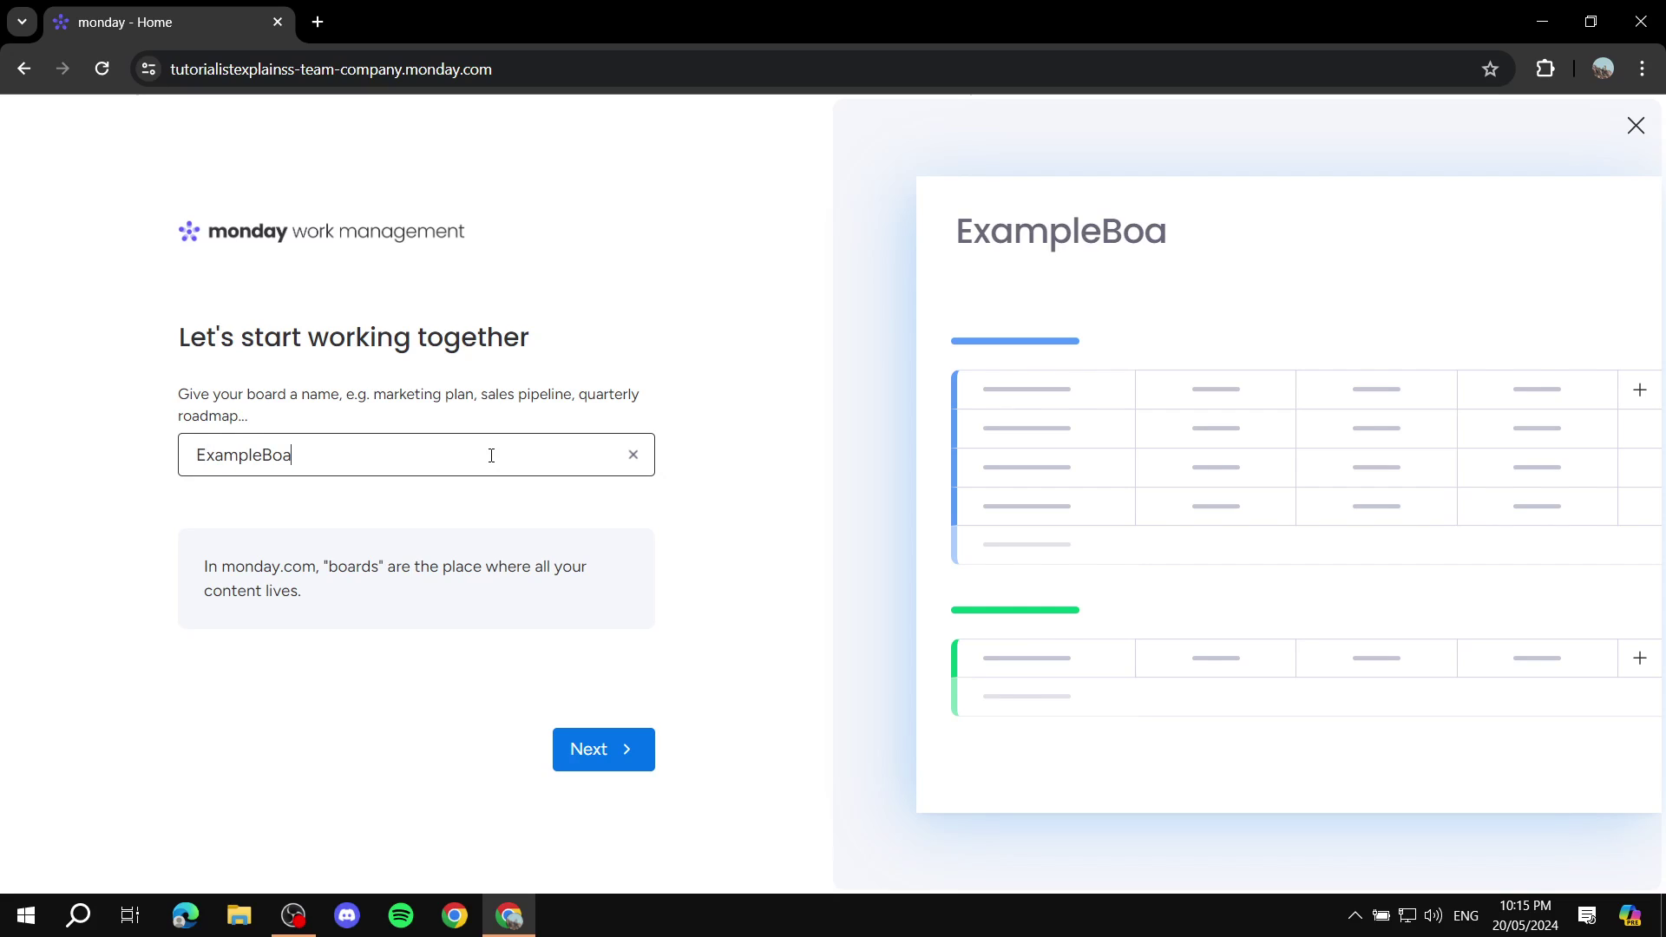
key("BackSpace")
key("BackSpace")
key("BackSpace")
type("Board")
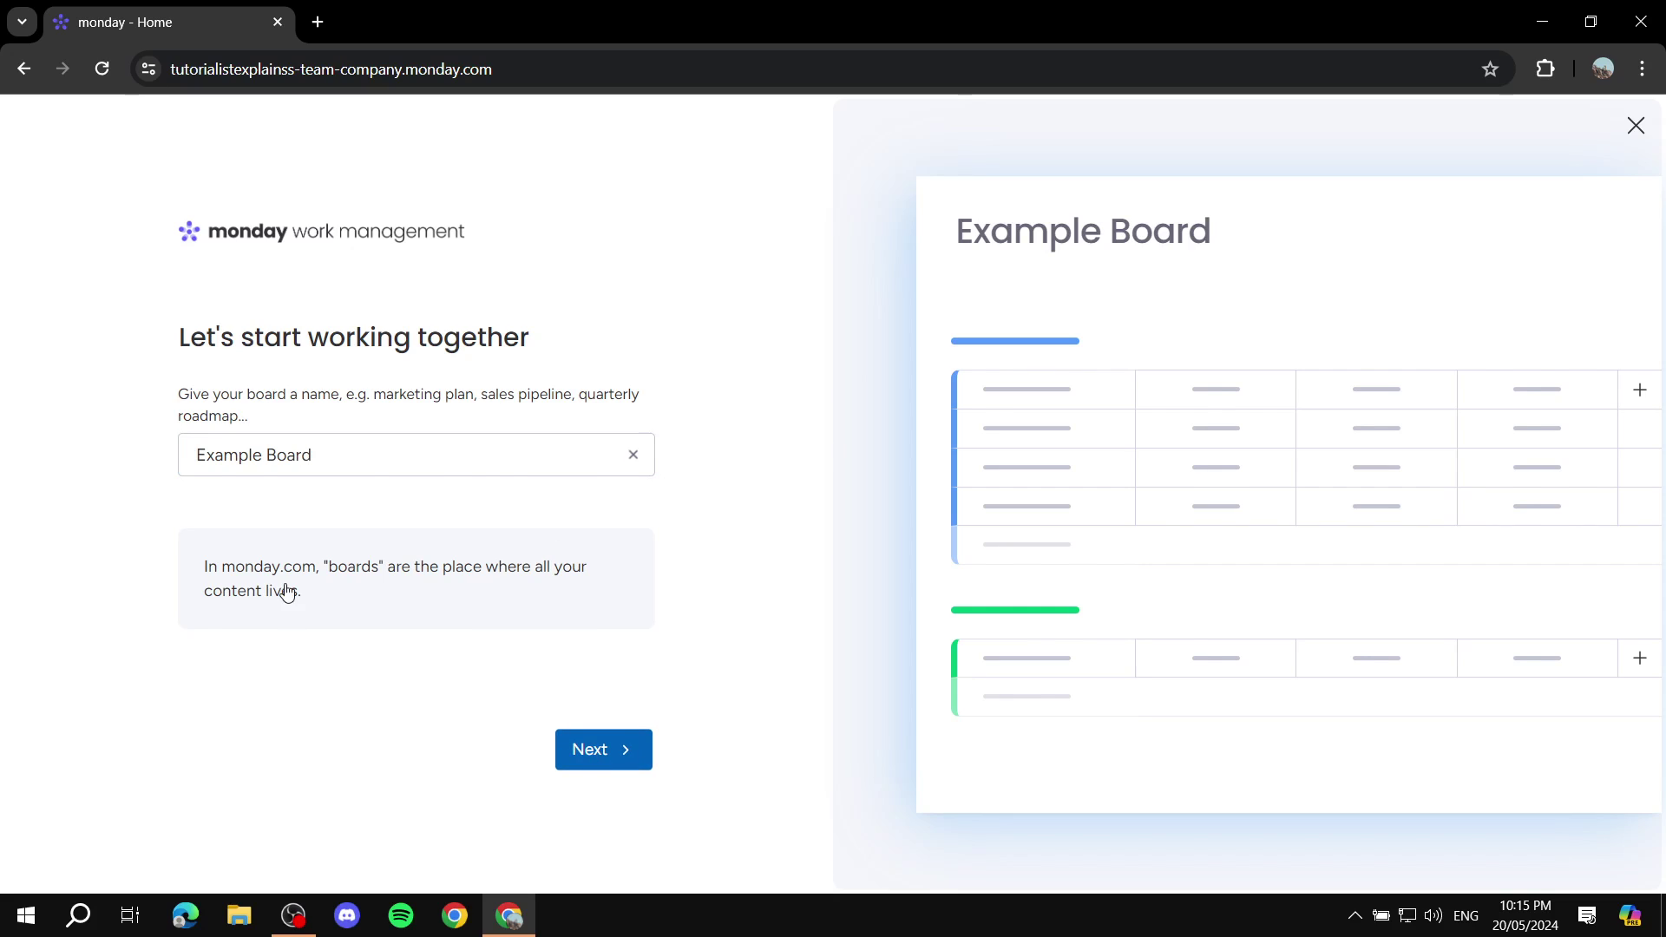
left_click(594, 753)
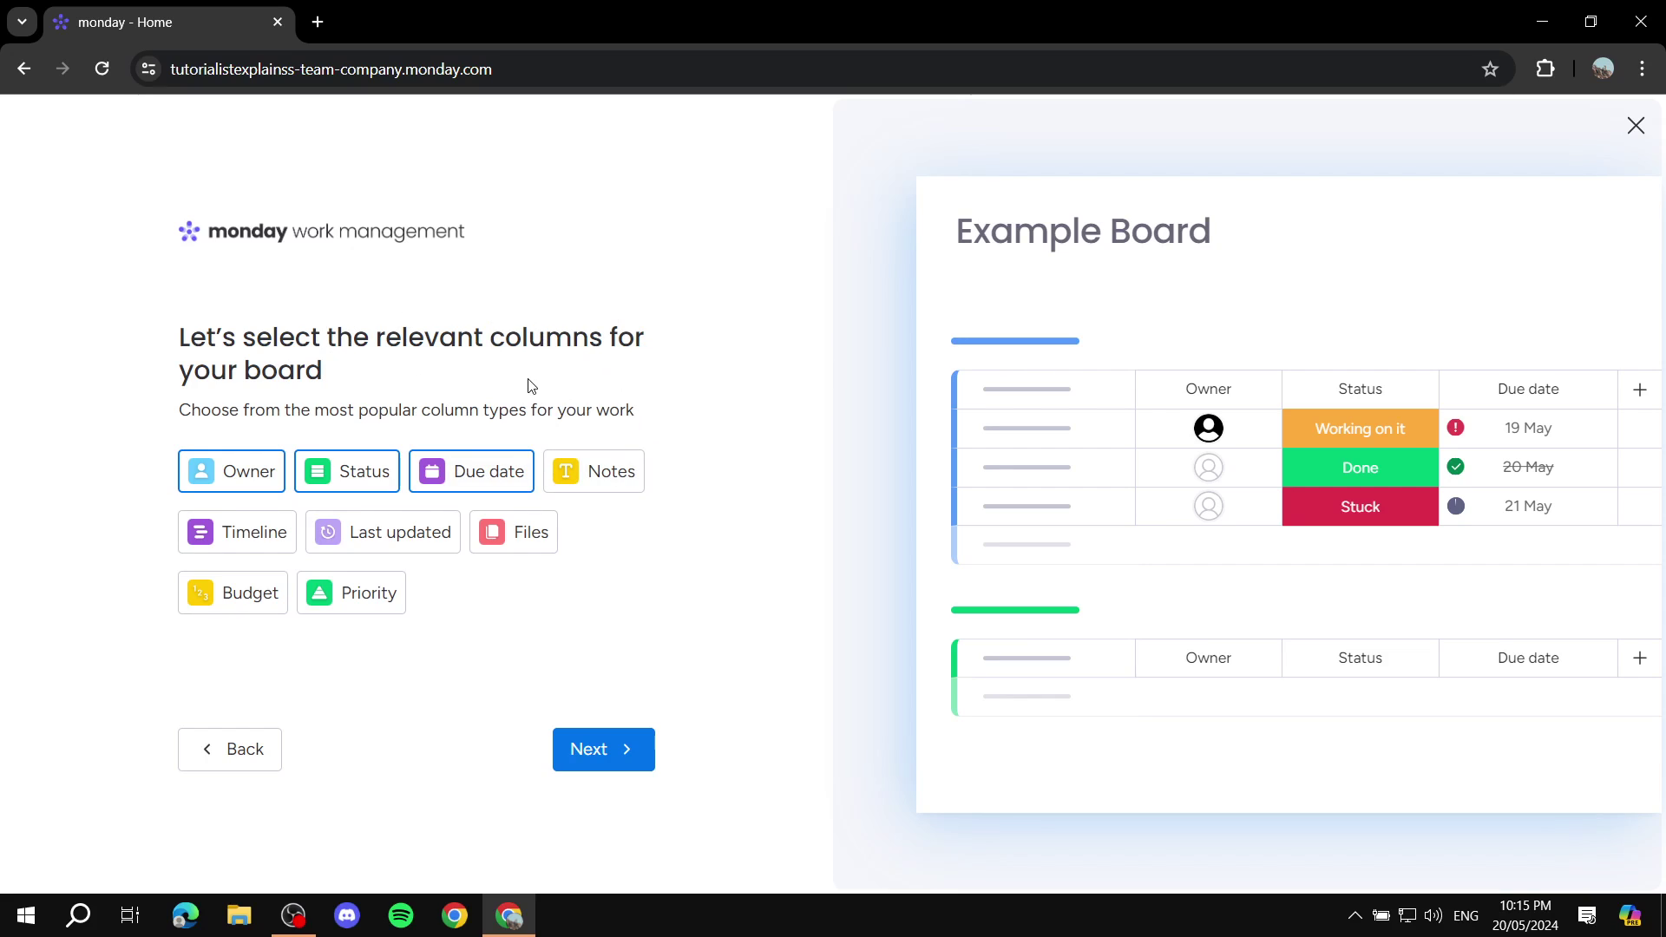
- Add the Files, Priority and Notes columns to the board and continue to the item type selection
left_click(510, 542)
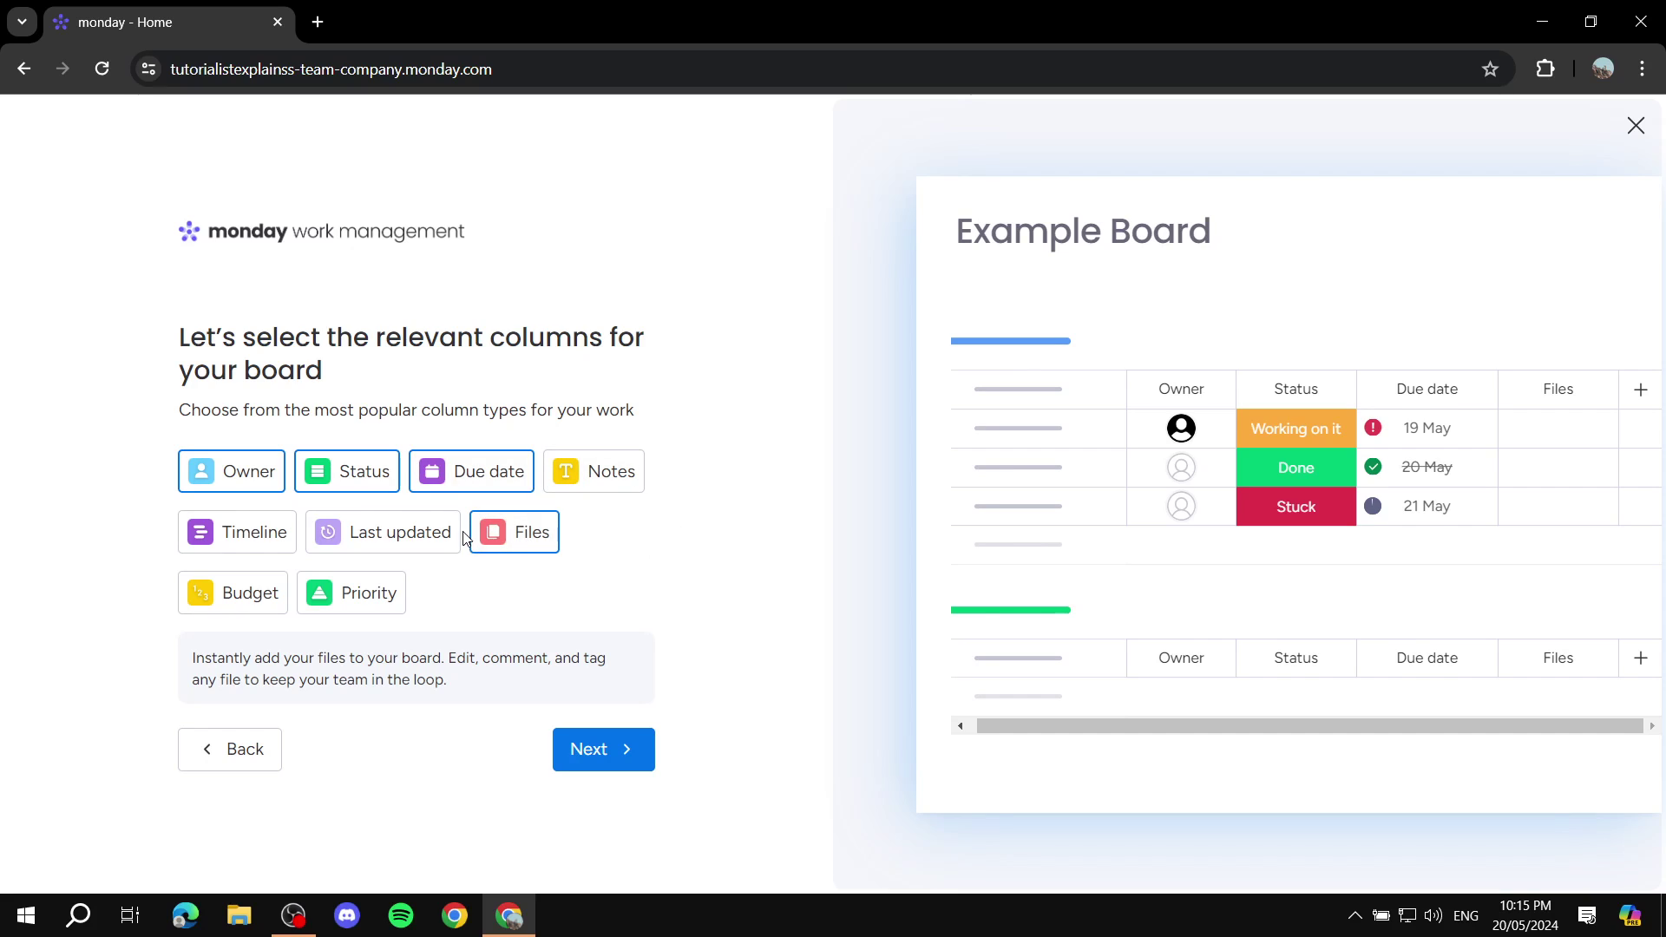
left_click(394, 612)
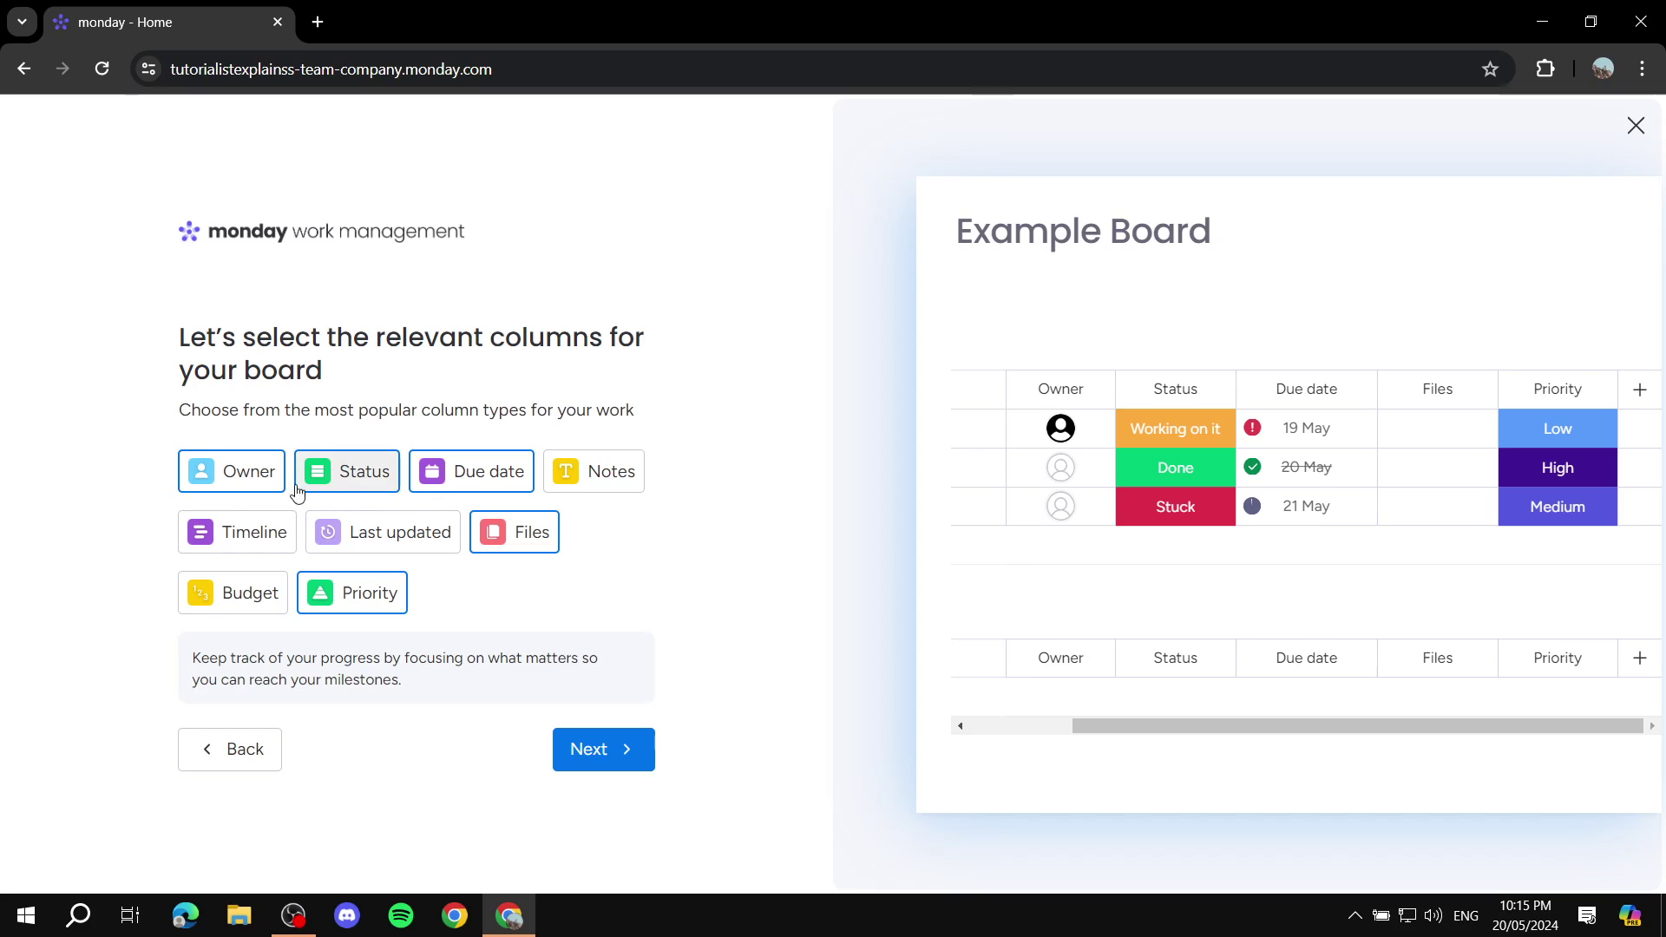
left_click(605, 471)
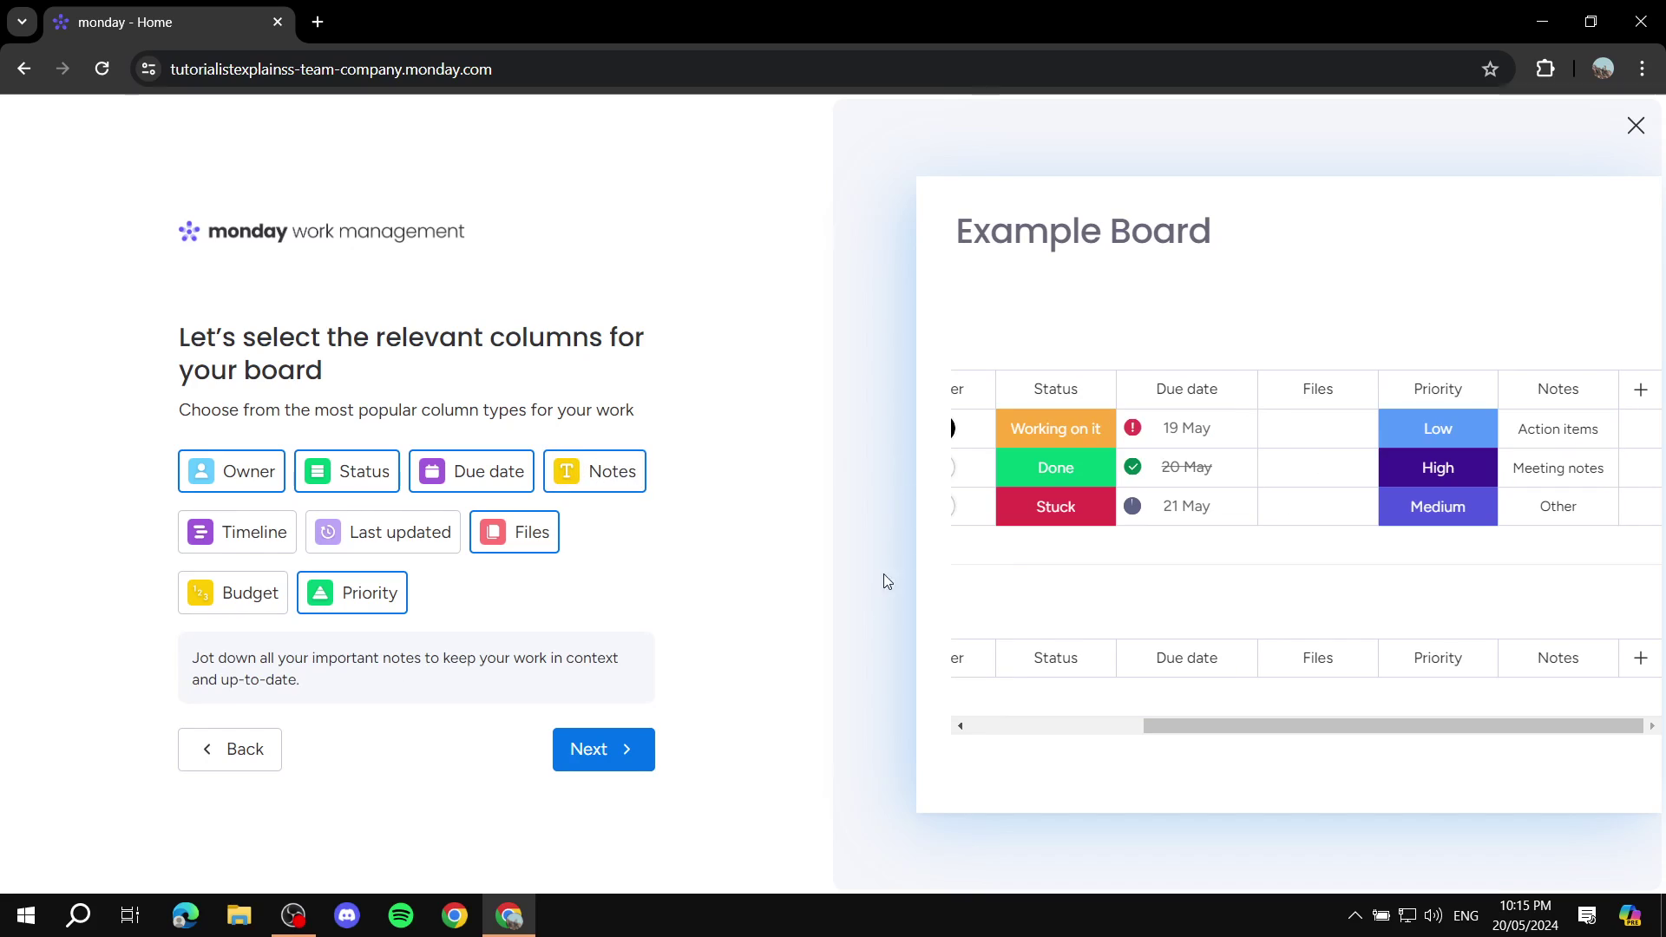
left_click(628, 747)
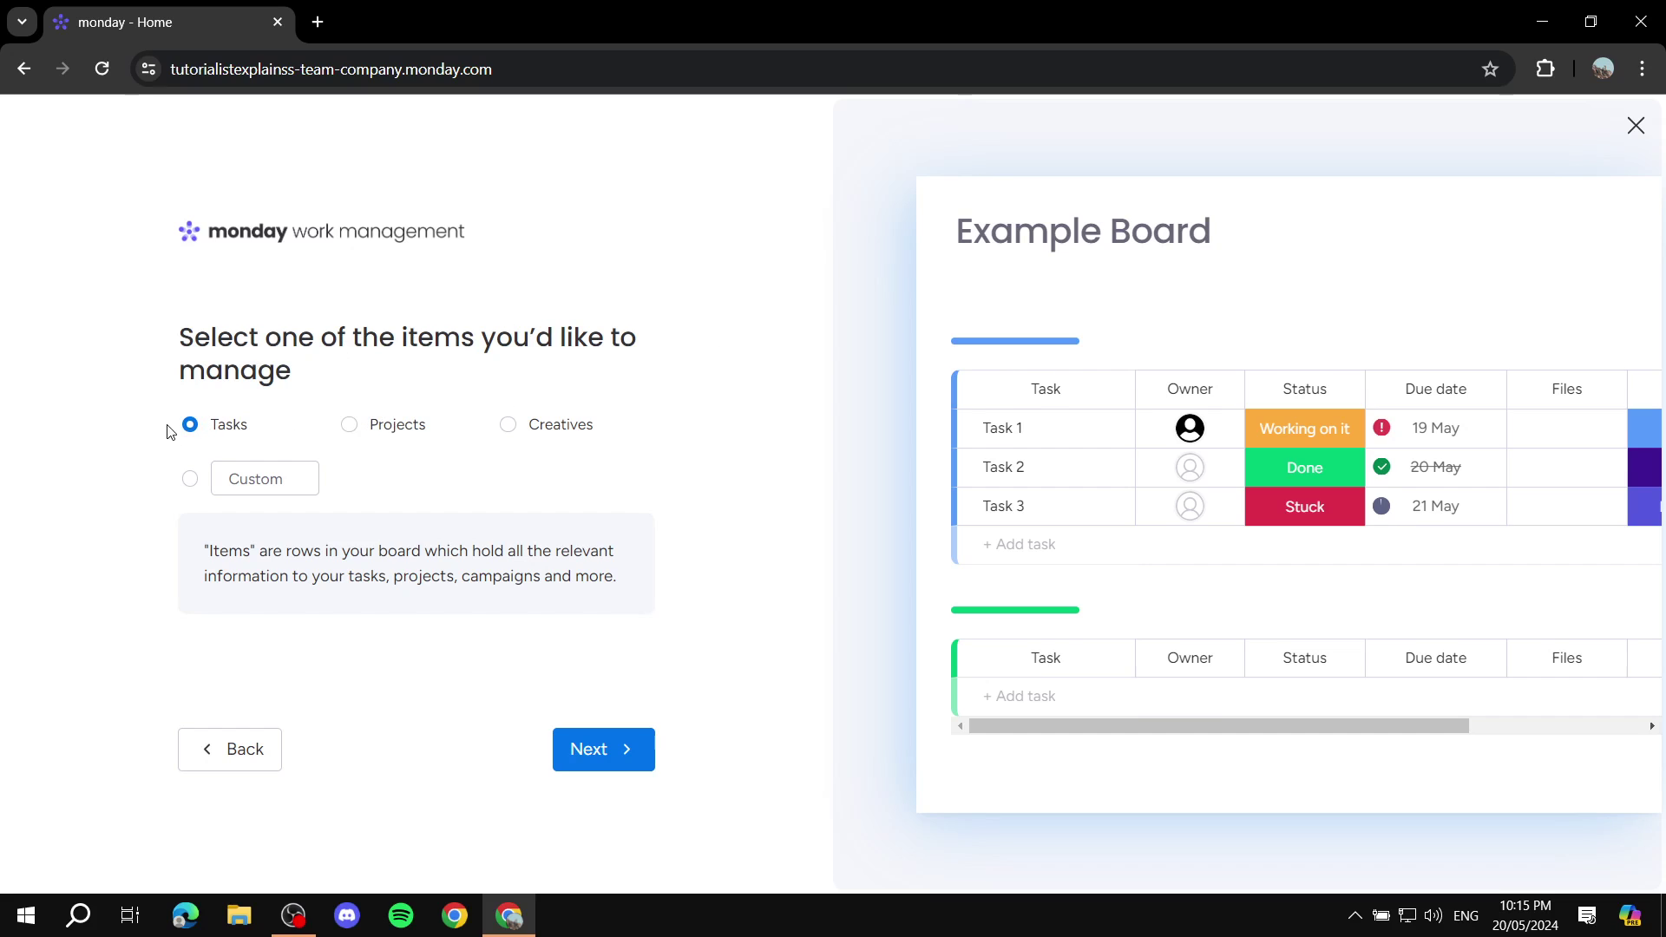
- Preview the Projects and Creatives item types, settle on Tasks as the items to manage, and continue
left_click(350, 425)
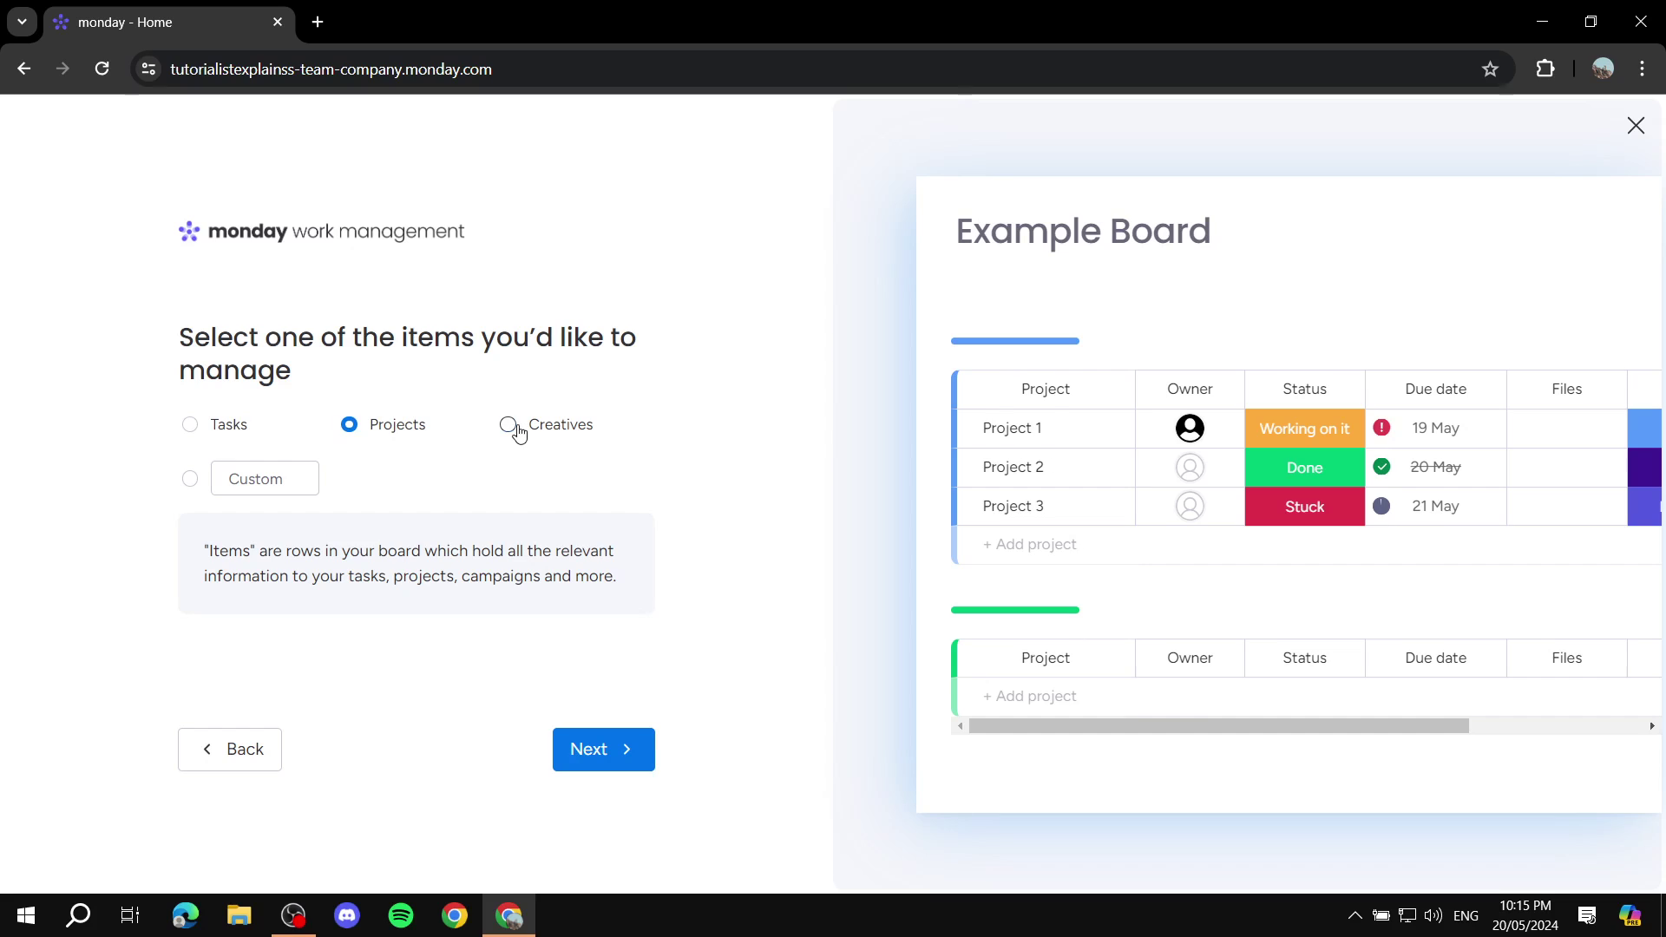
left_click(508, 425)
left_click(349, 425)
left_click(190, 425)
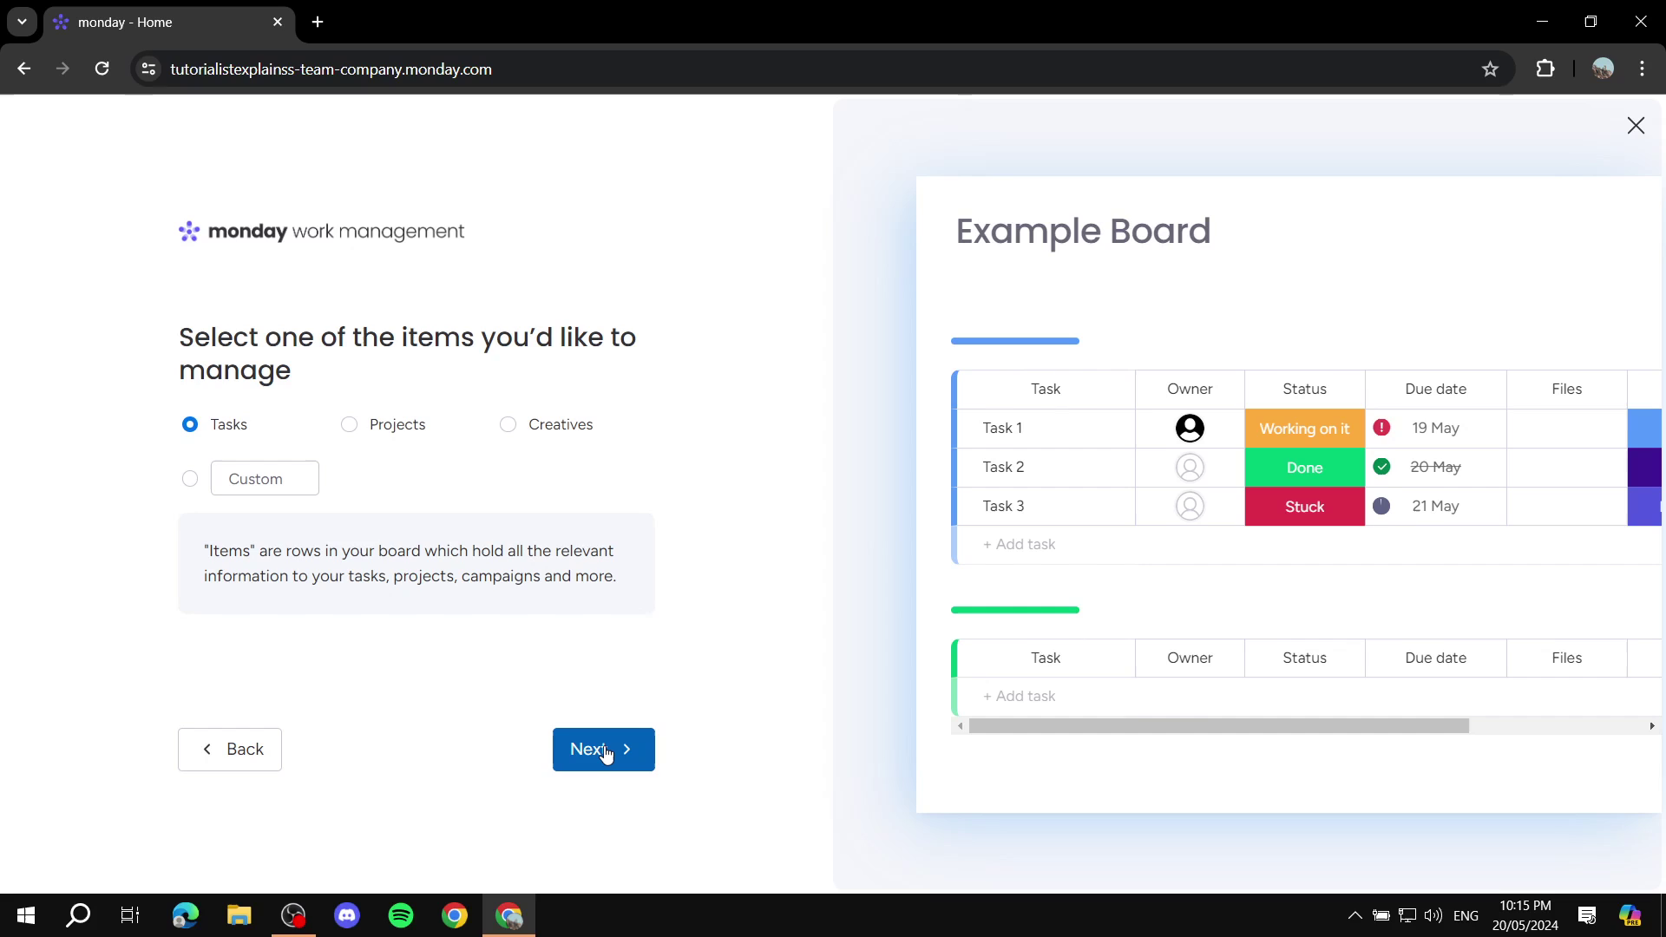
left_click(578, 755)
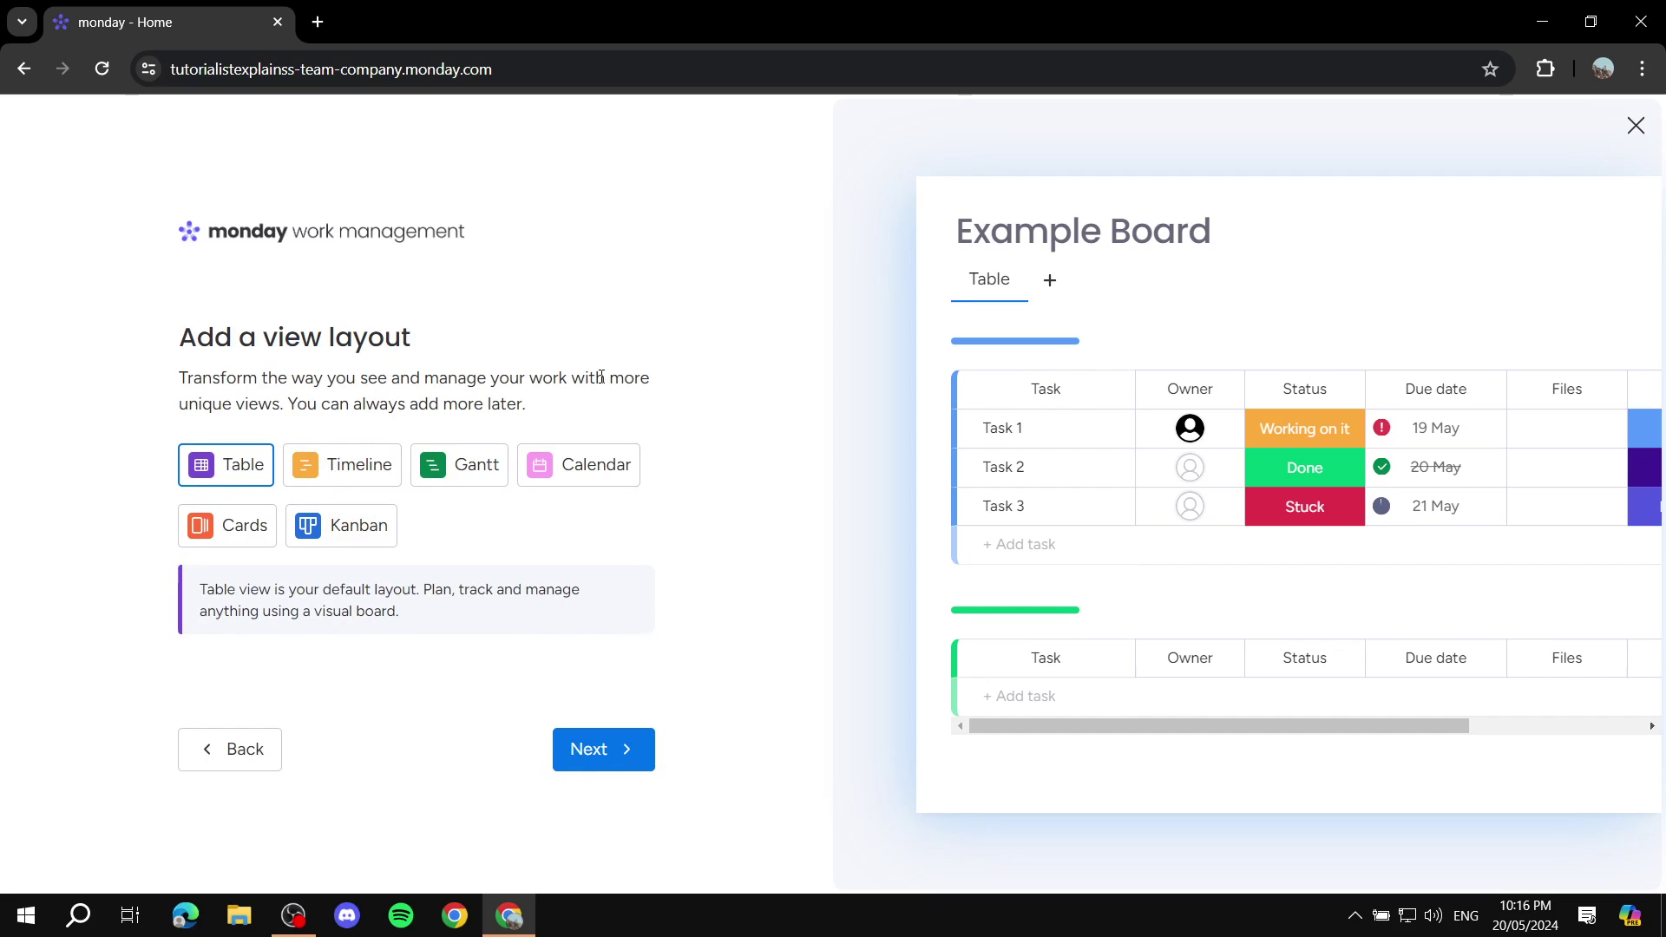
- Add a Kanban view layout to the board and continue to the task list
left_click(358, 536)
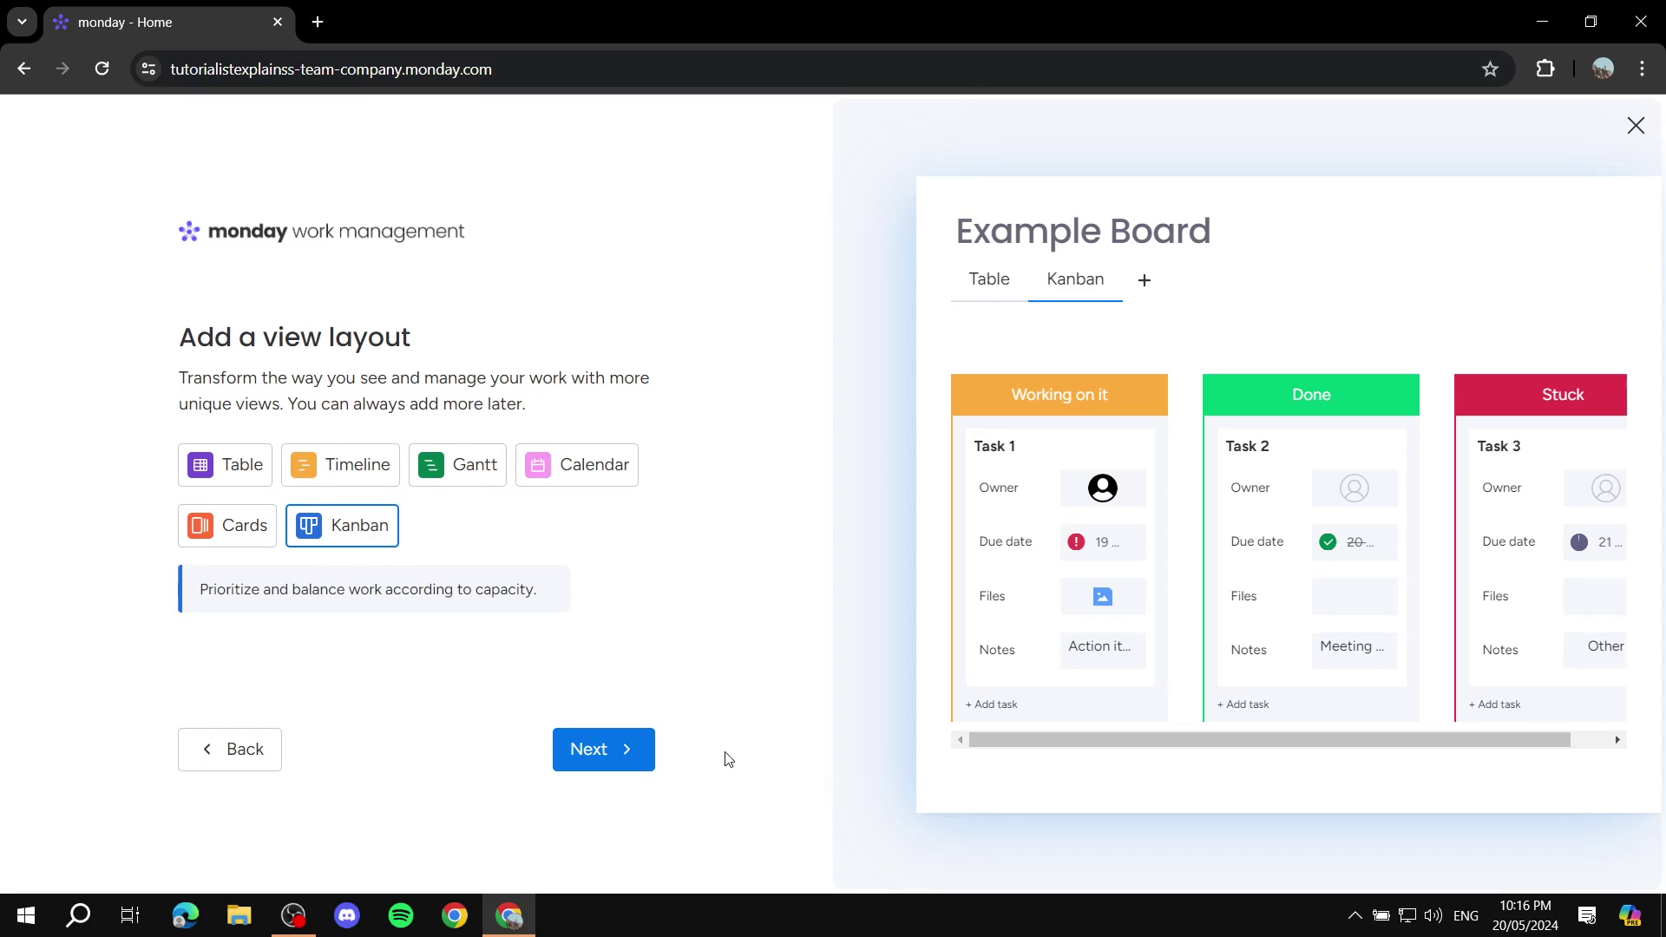
left_click(595, 754)
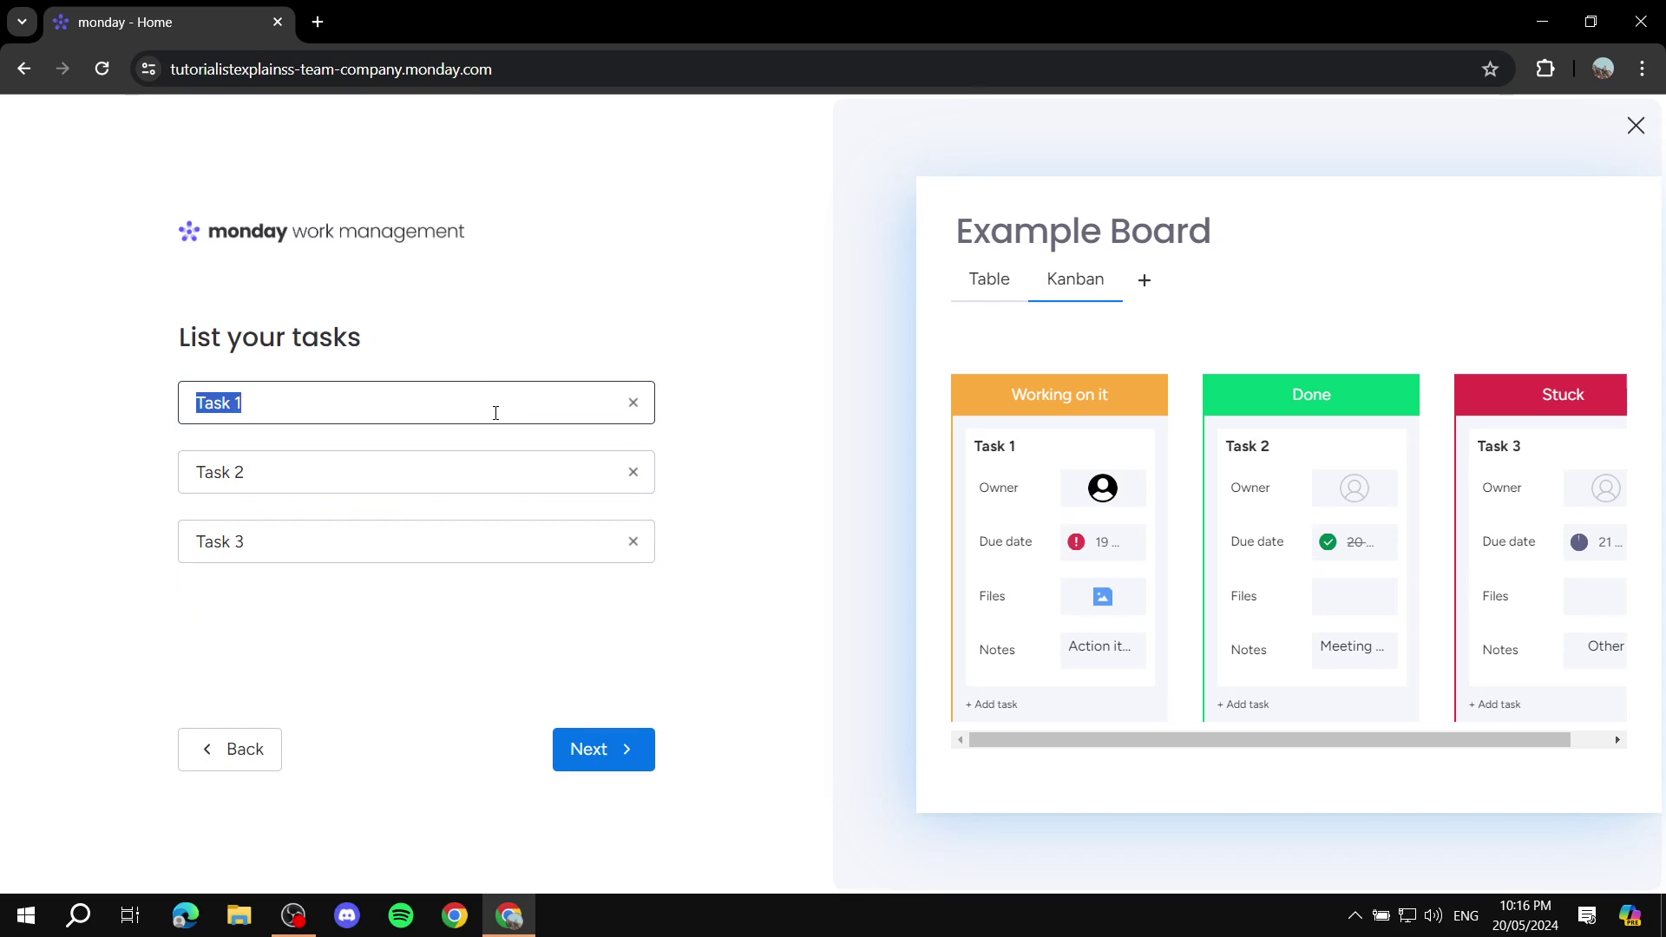
- List the board's three tasks as "Write script", "Edit video" and "Publish Video", and continue to the automations
type("Write scri")
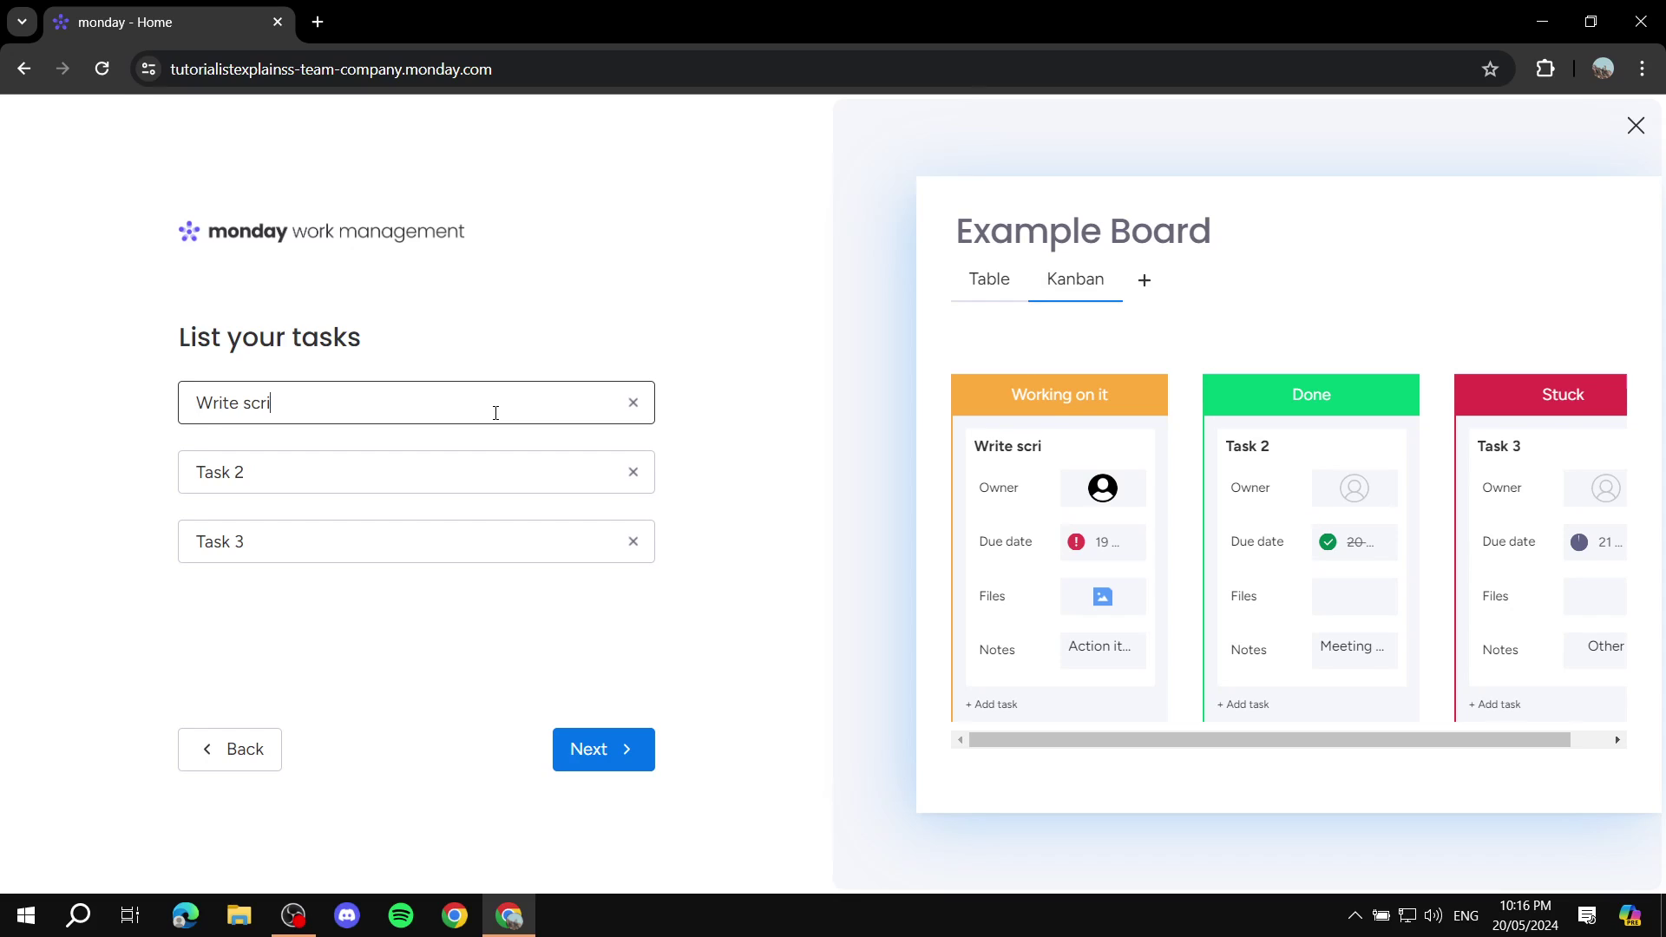
type("pt")
key("Tab")
type("E")
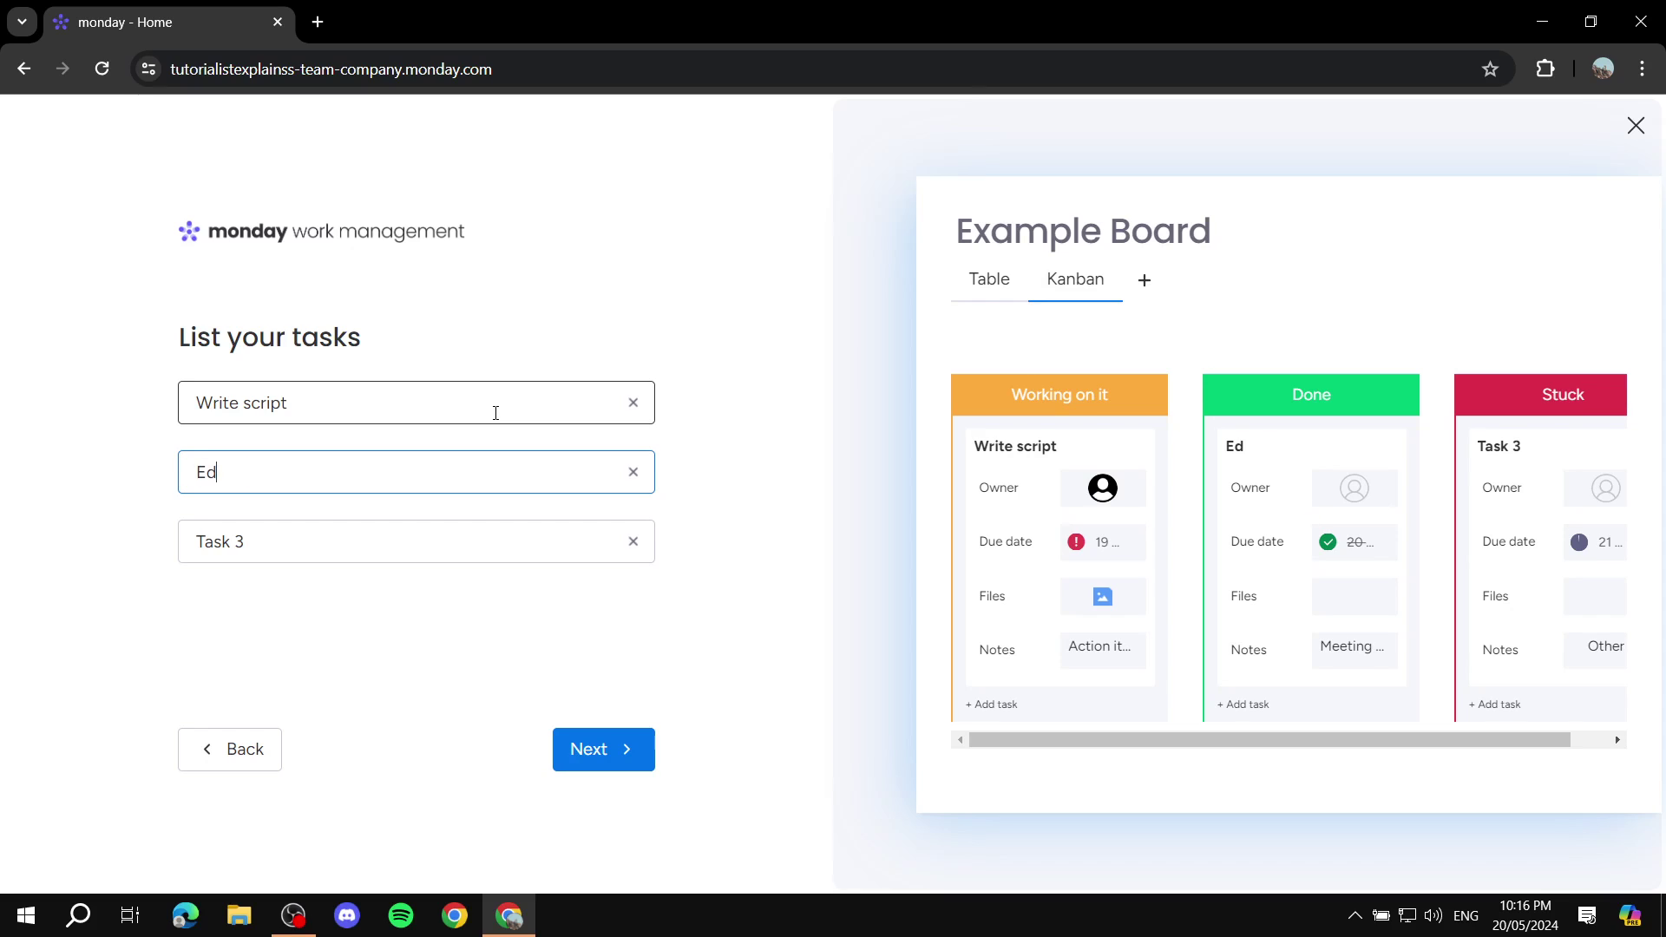
type("dit video")
key("Tab")
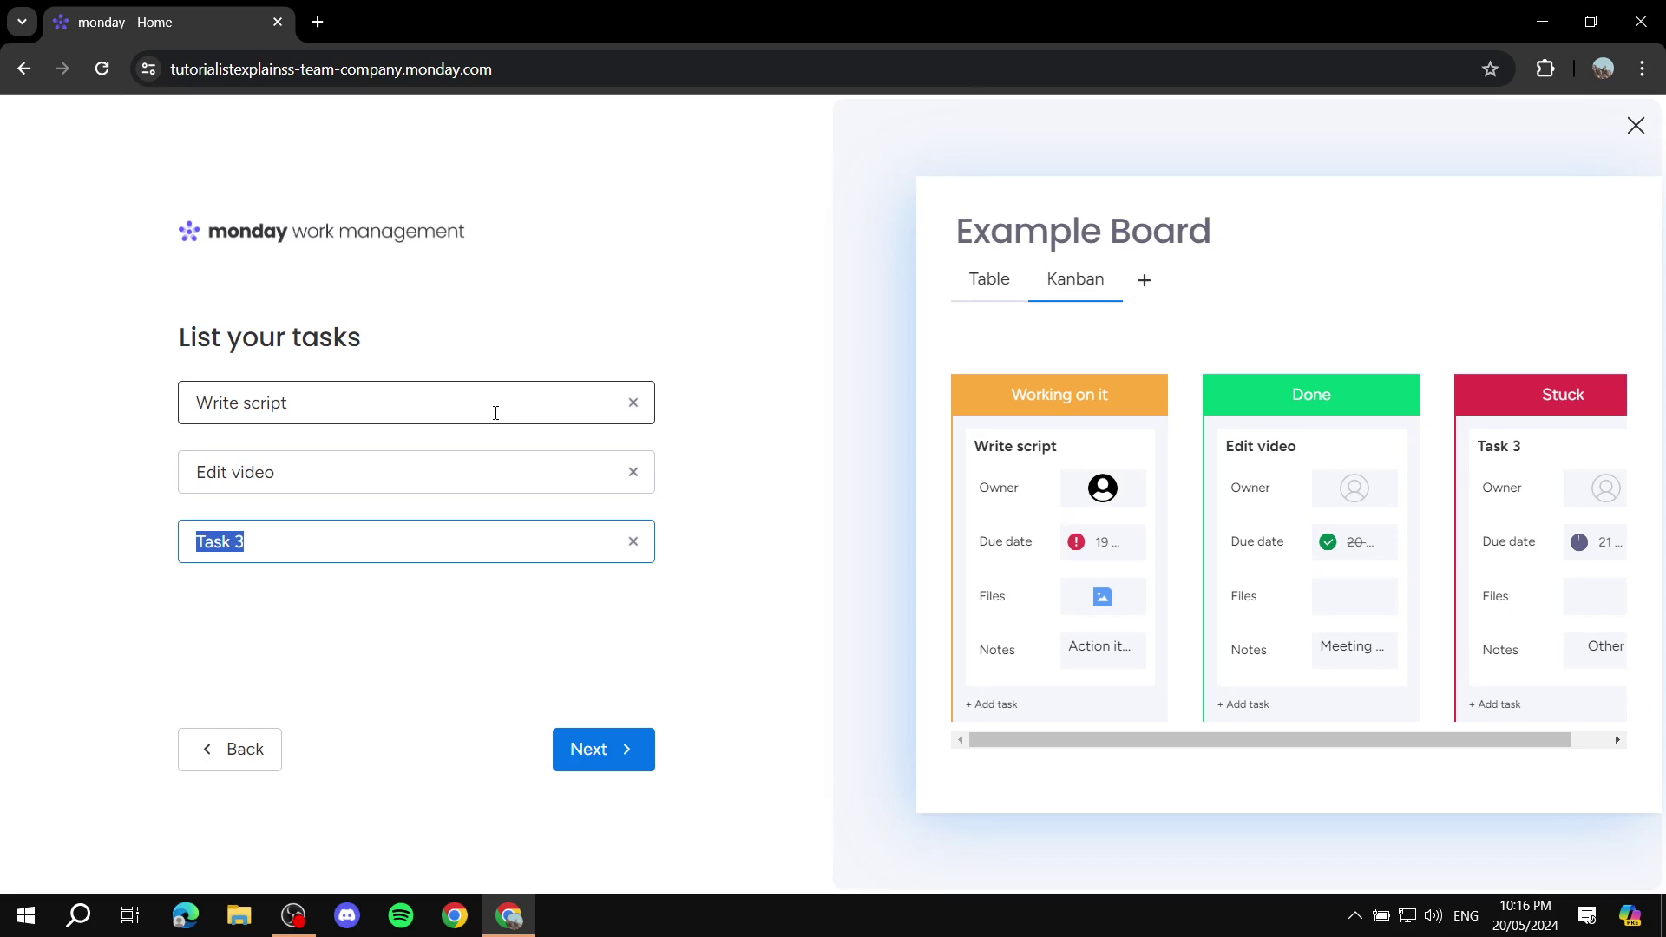
type("Publish Vi")
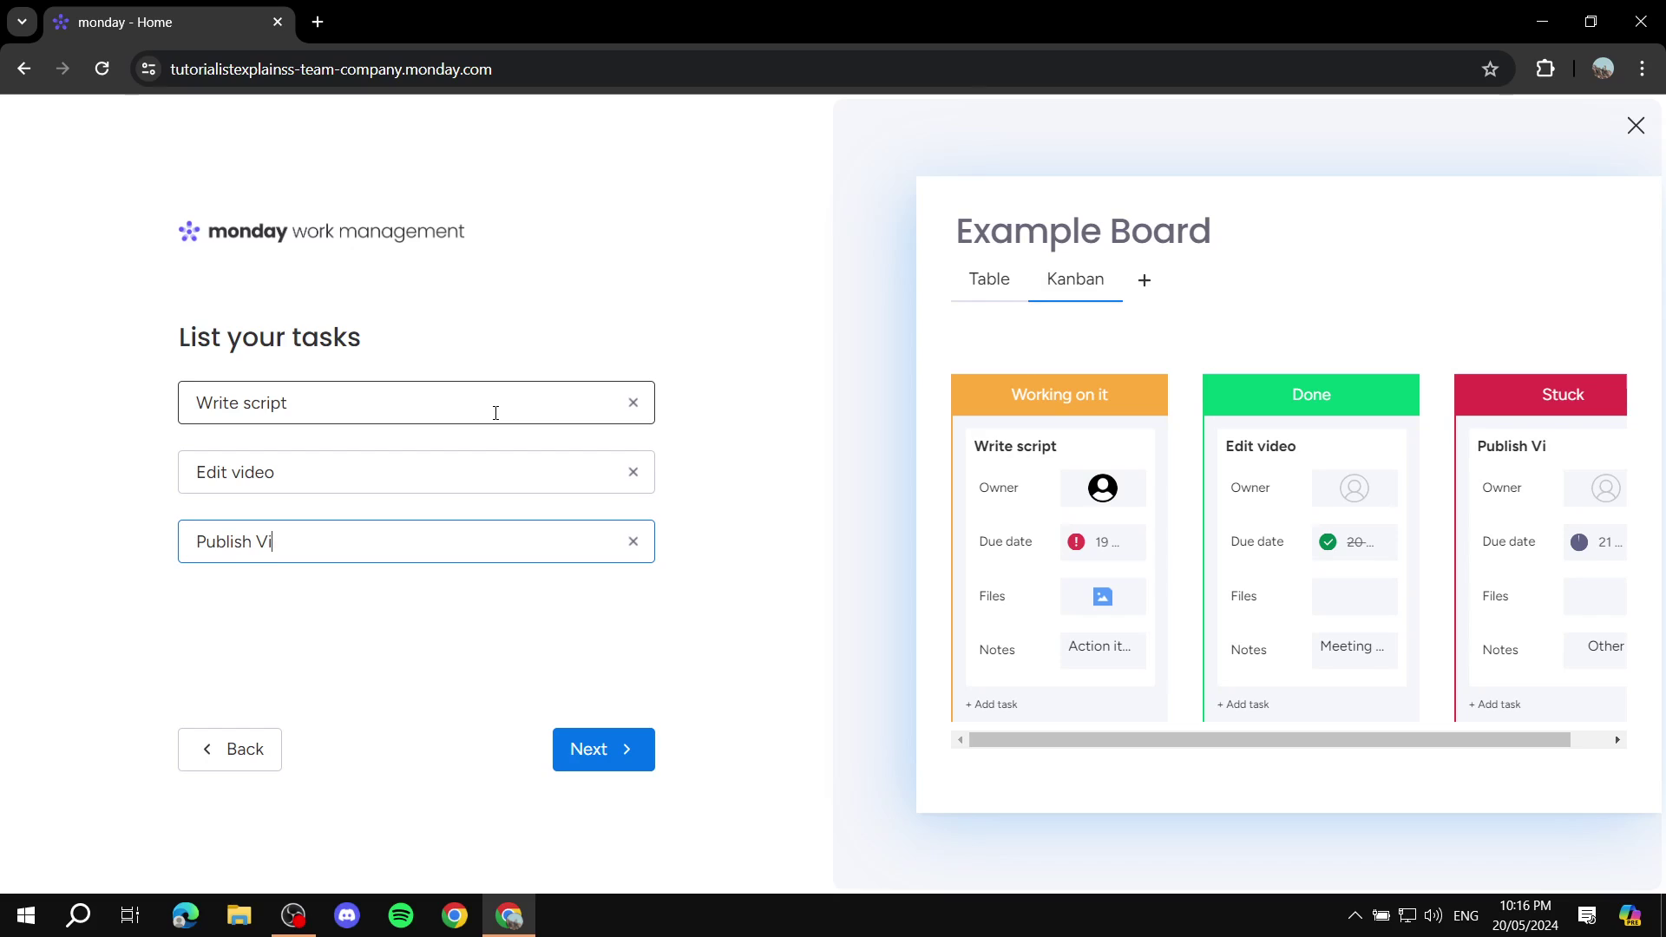
type("deo")
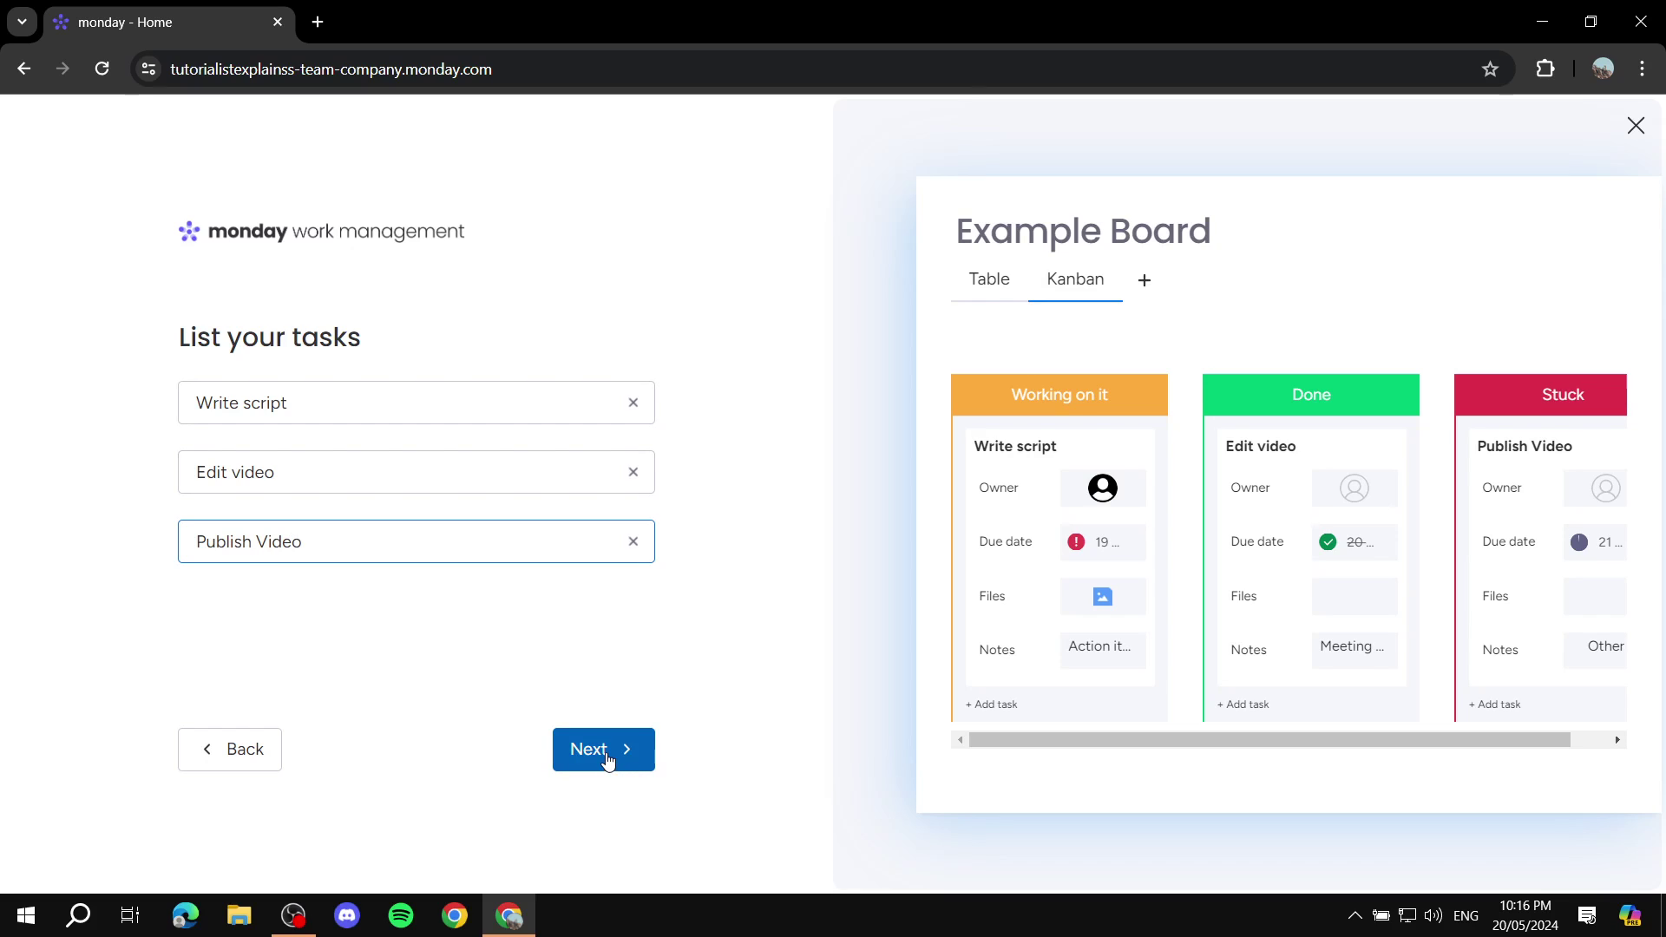
left_click(606, 753)
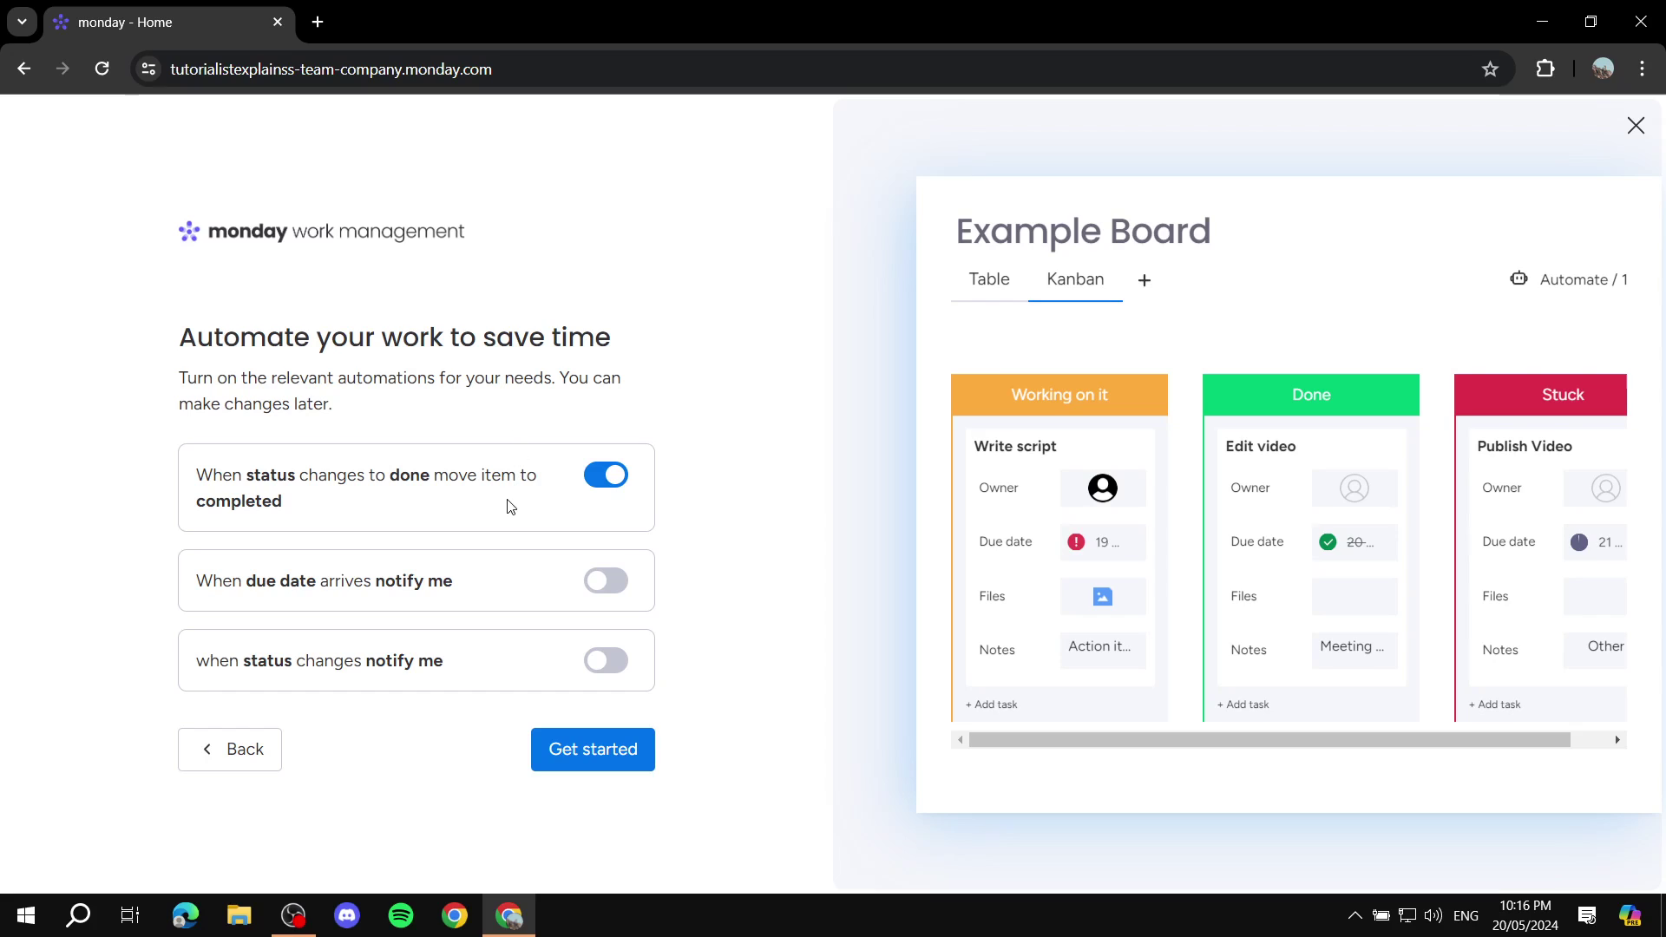
- Finish the board setup with the default automation selection and dismiss the introductory tips on the new board
left_click(590, 761)
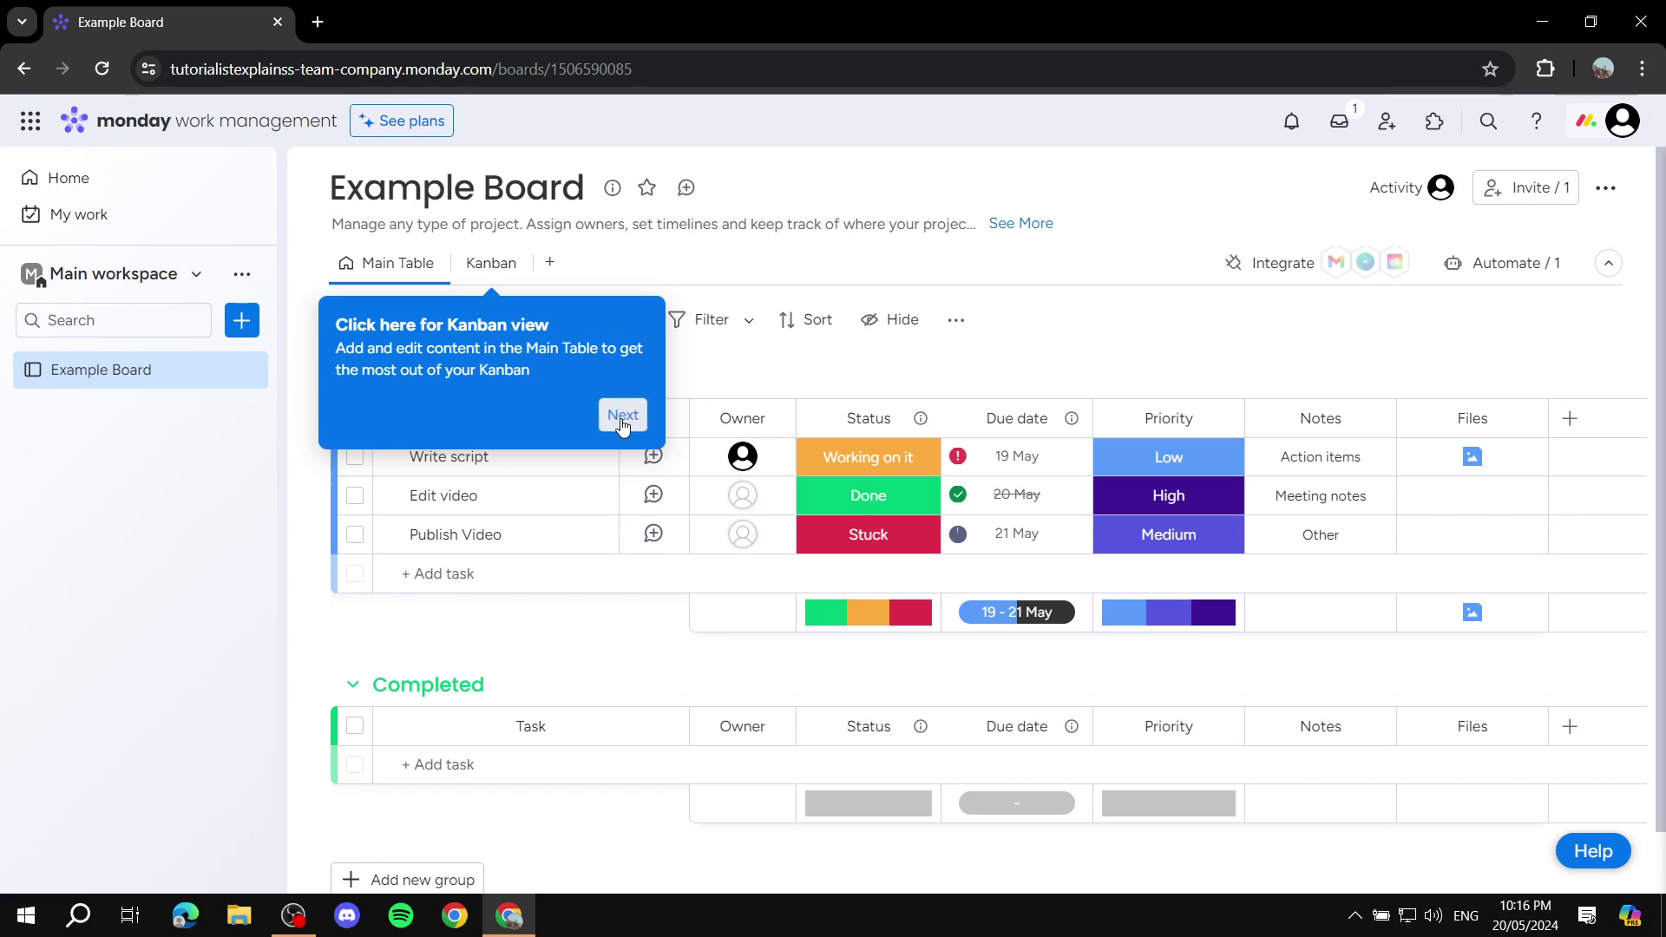
left_click(622, 415)
left_click(1613, 408)
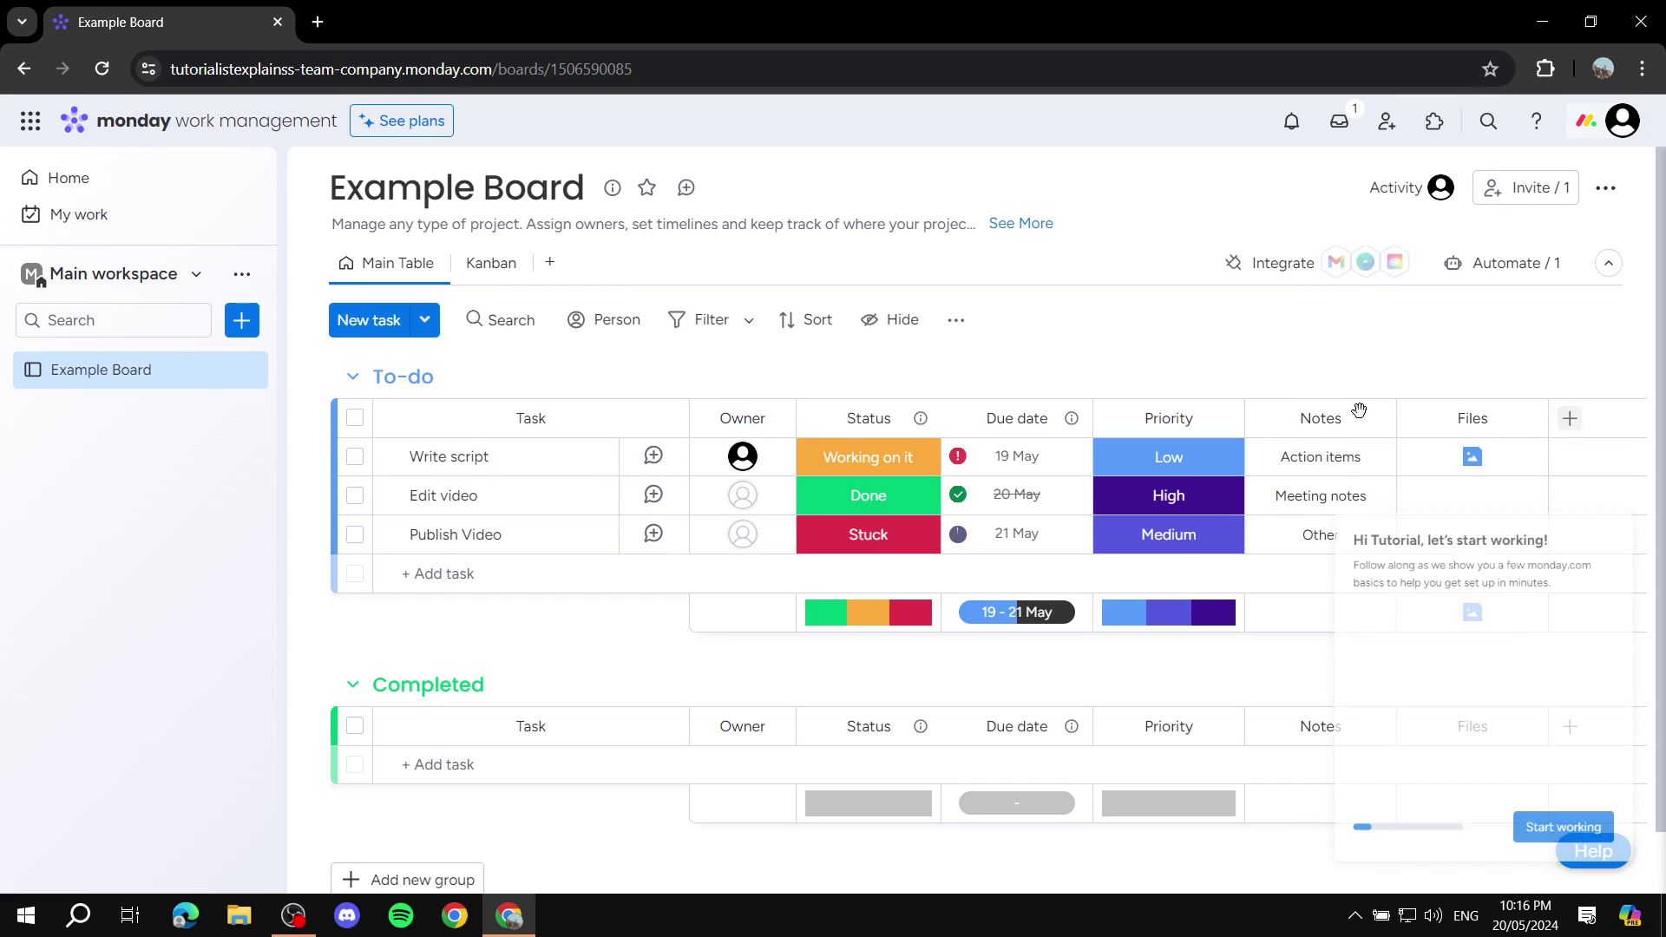
- Dismiss the getting-started prompt and look at the options for adding a new board to the main workspace
left_click(1613, 411)
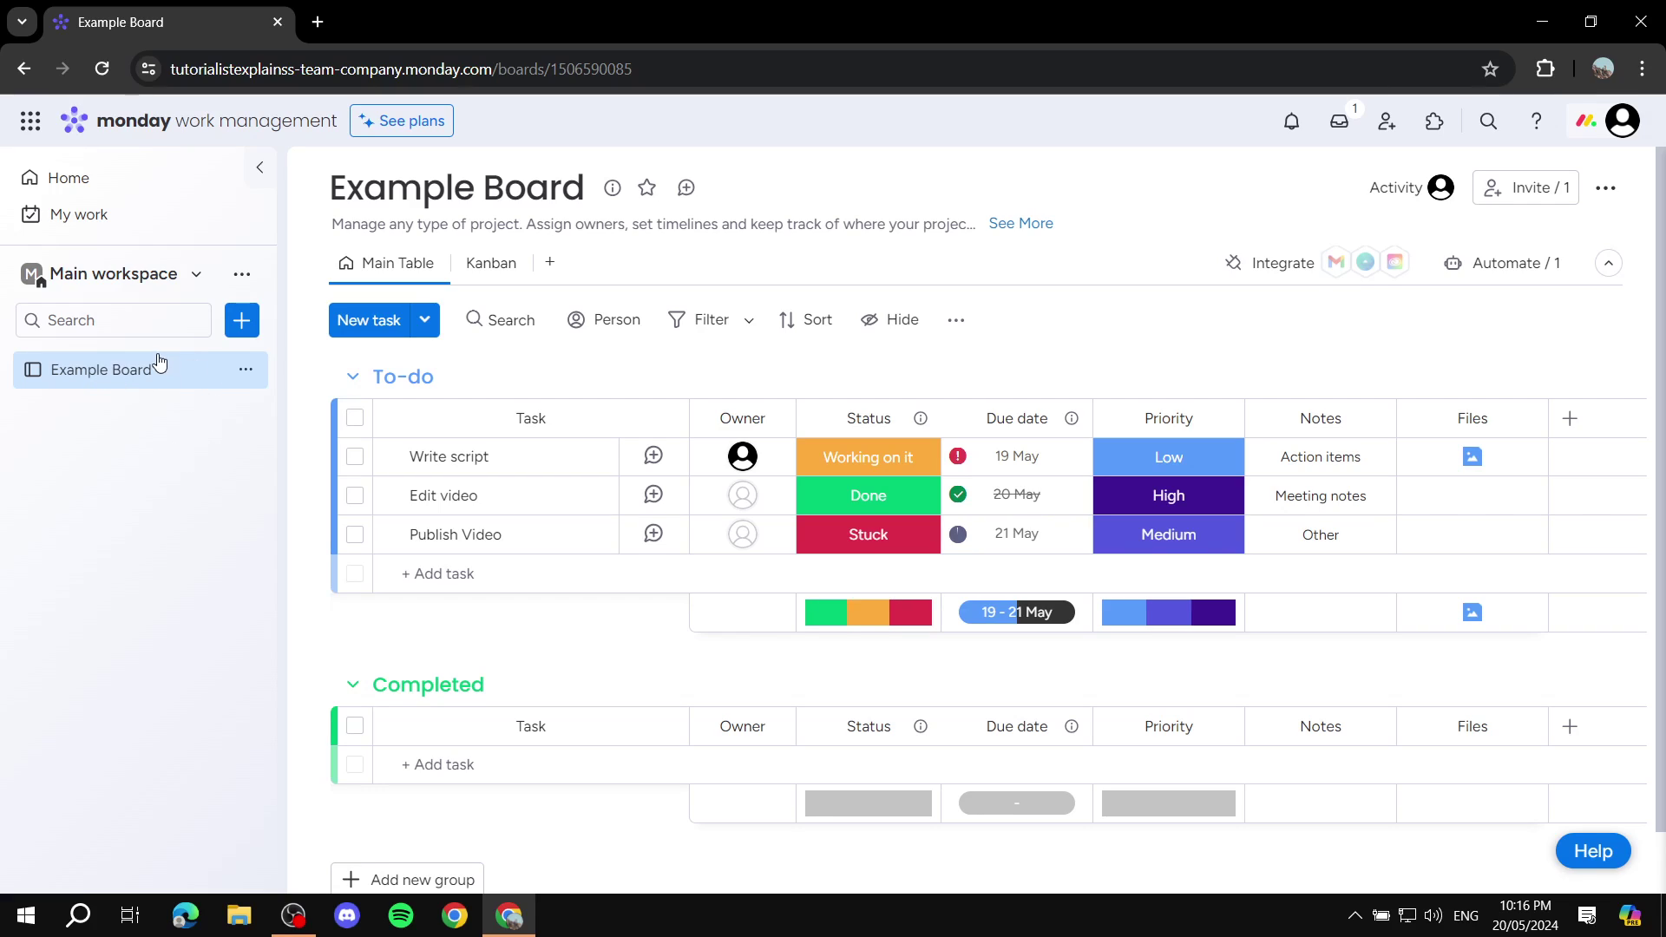
left_click(241, 321)
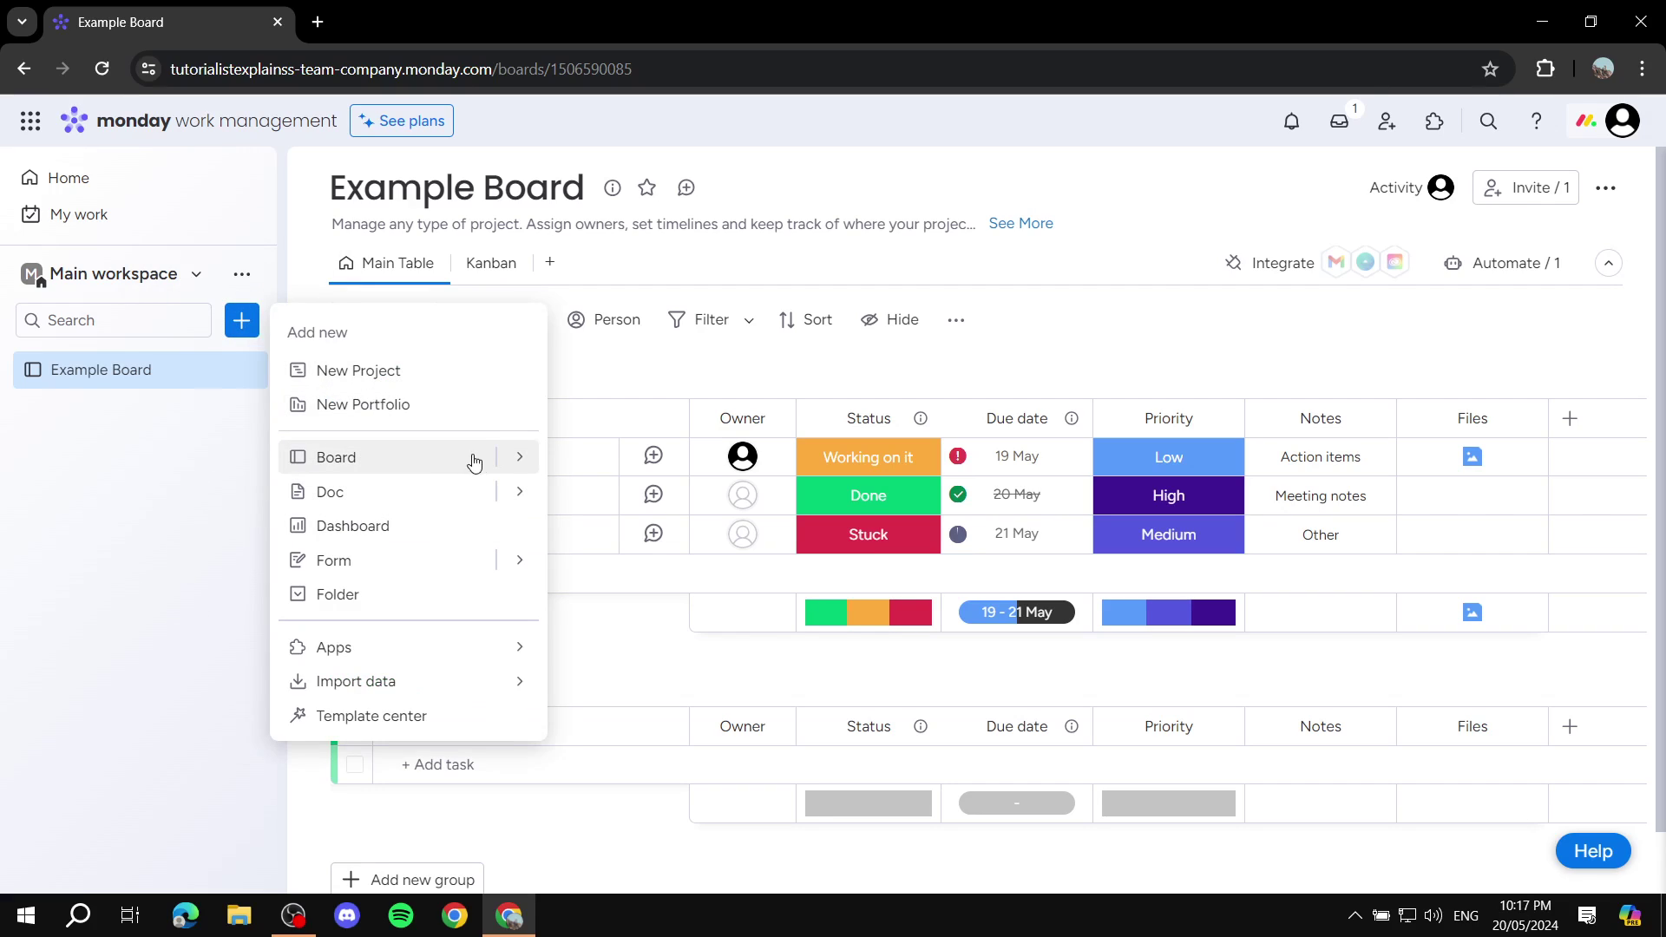
mouse_move(521, 457)
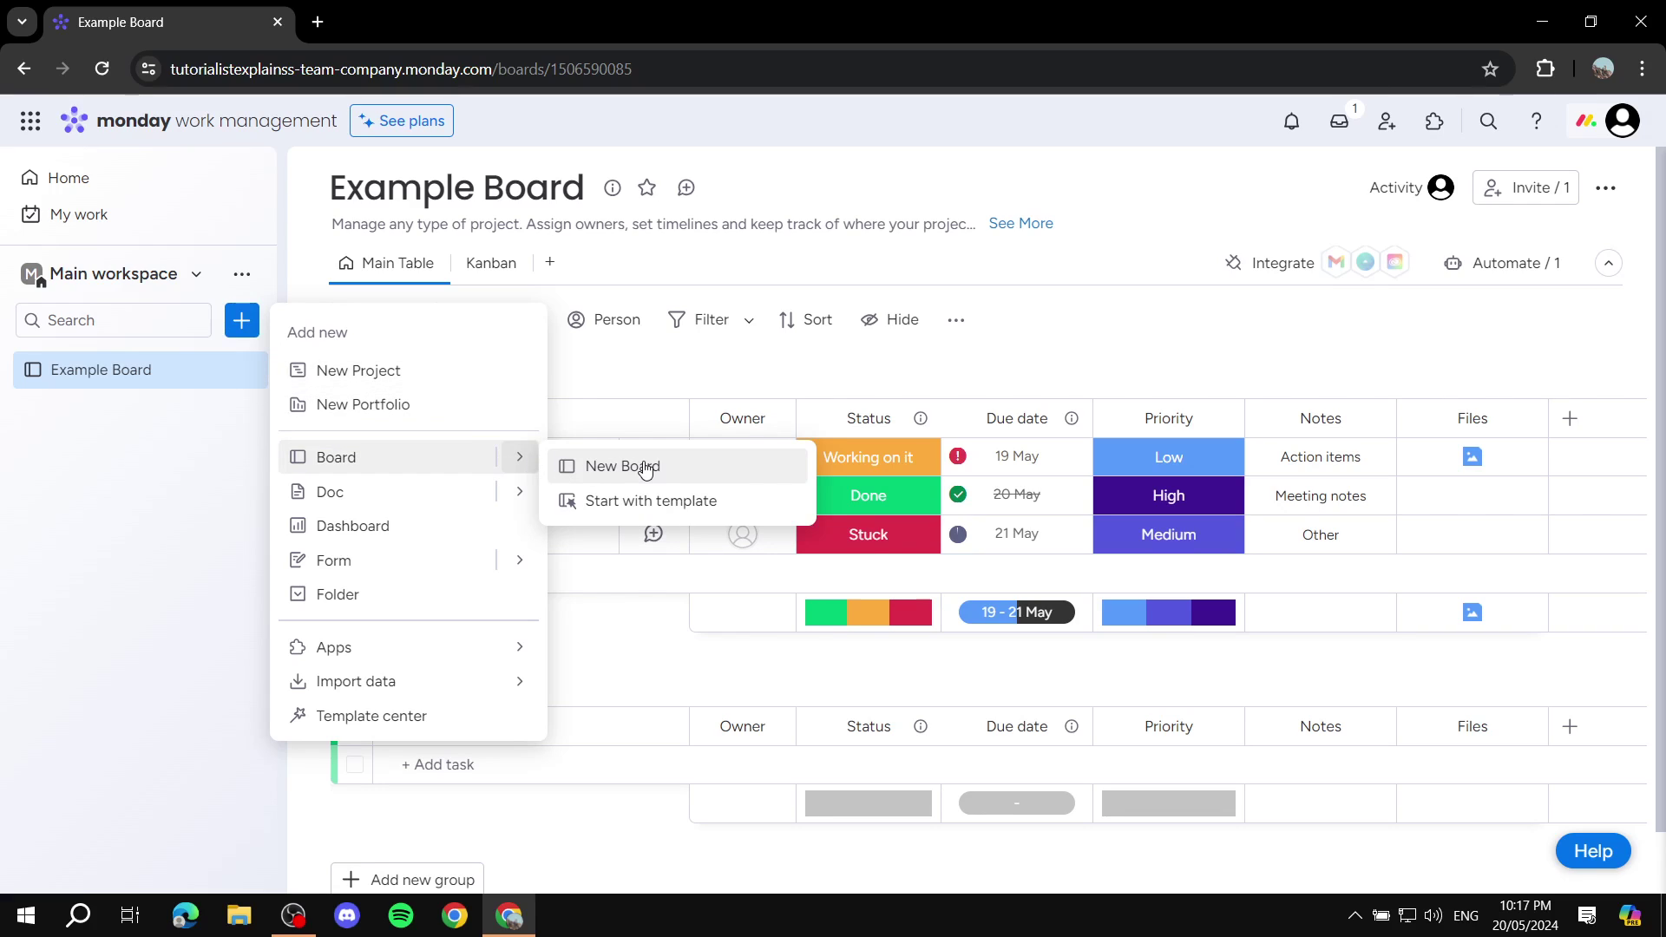
left_click(182, 481)
- Look over the board's main table and switch to its Kanban view
scroll(584, 439, "down", 1)
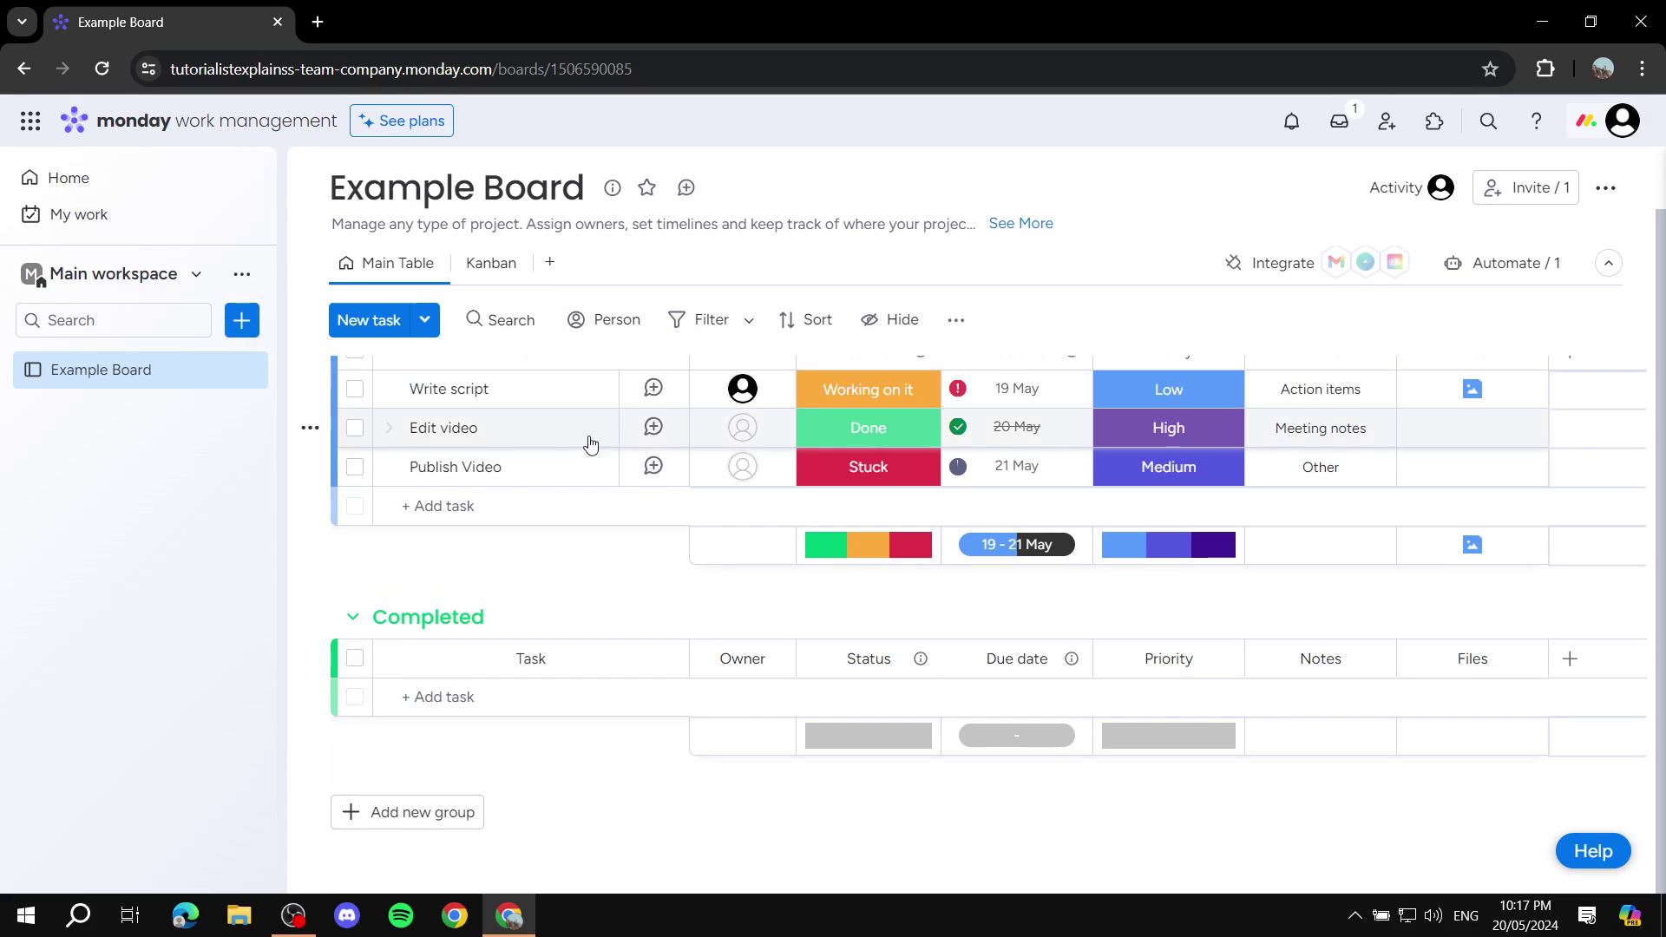
scroll(538, 451, "up", 1)
left_click(512, 262)
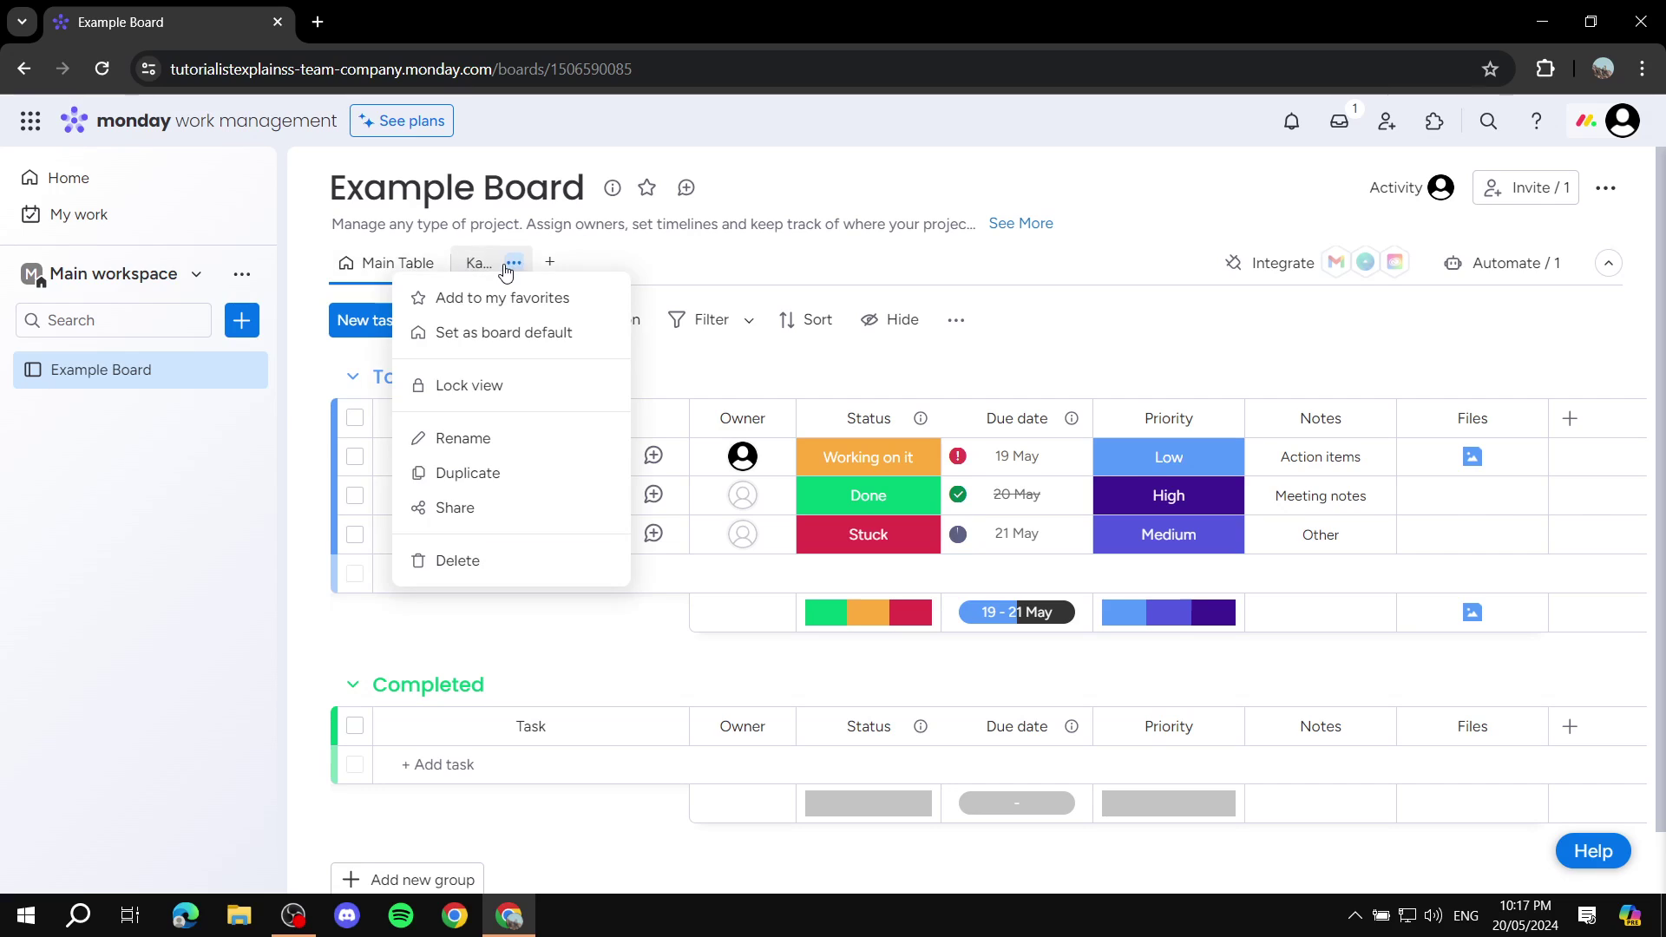
left_click(480, 267)
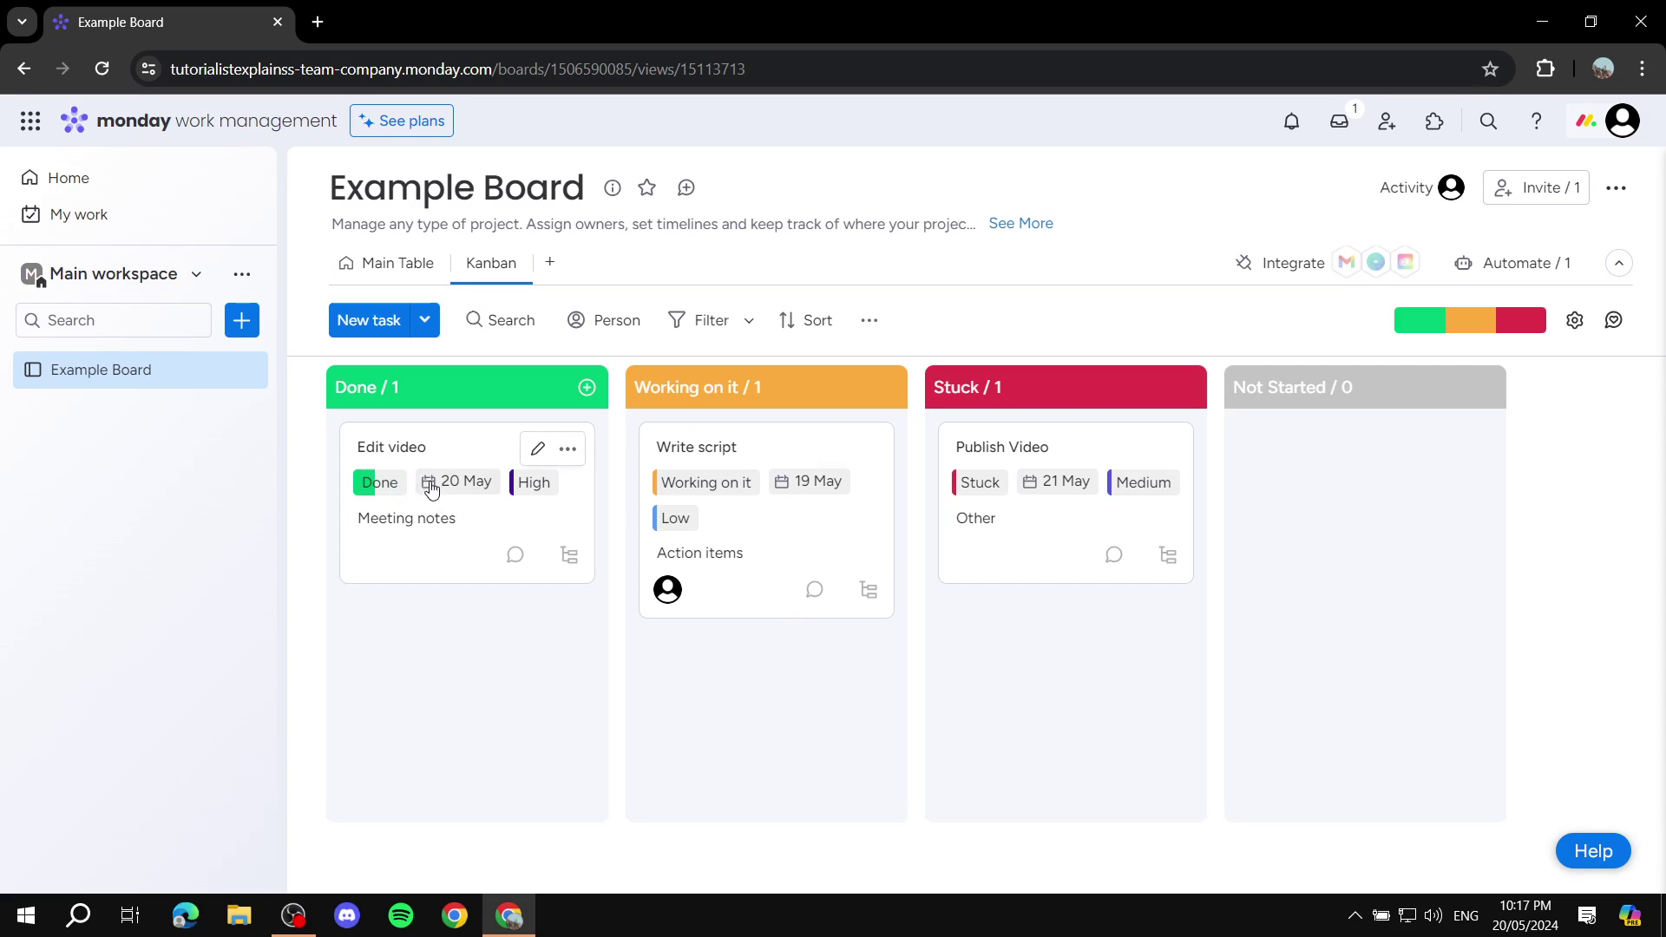
- Delete the "Edit video", "Write script" and "Publish Video" tasks from the Kanban view, confirming each deletion
left_click(568, 448)
left_click(659, 781)
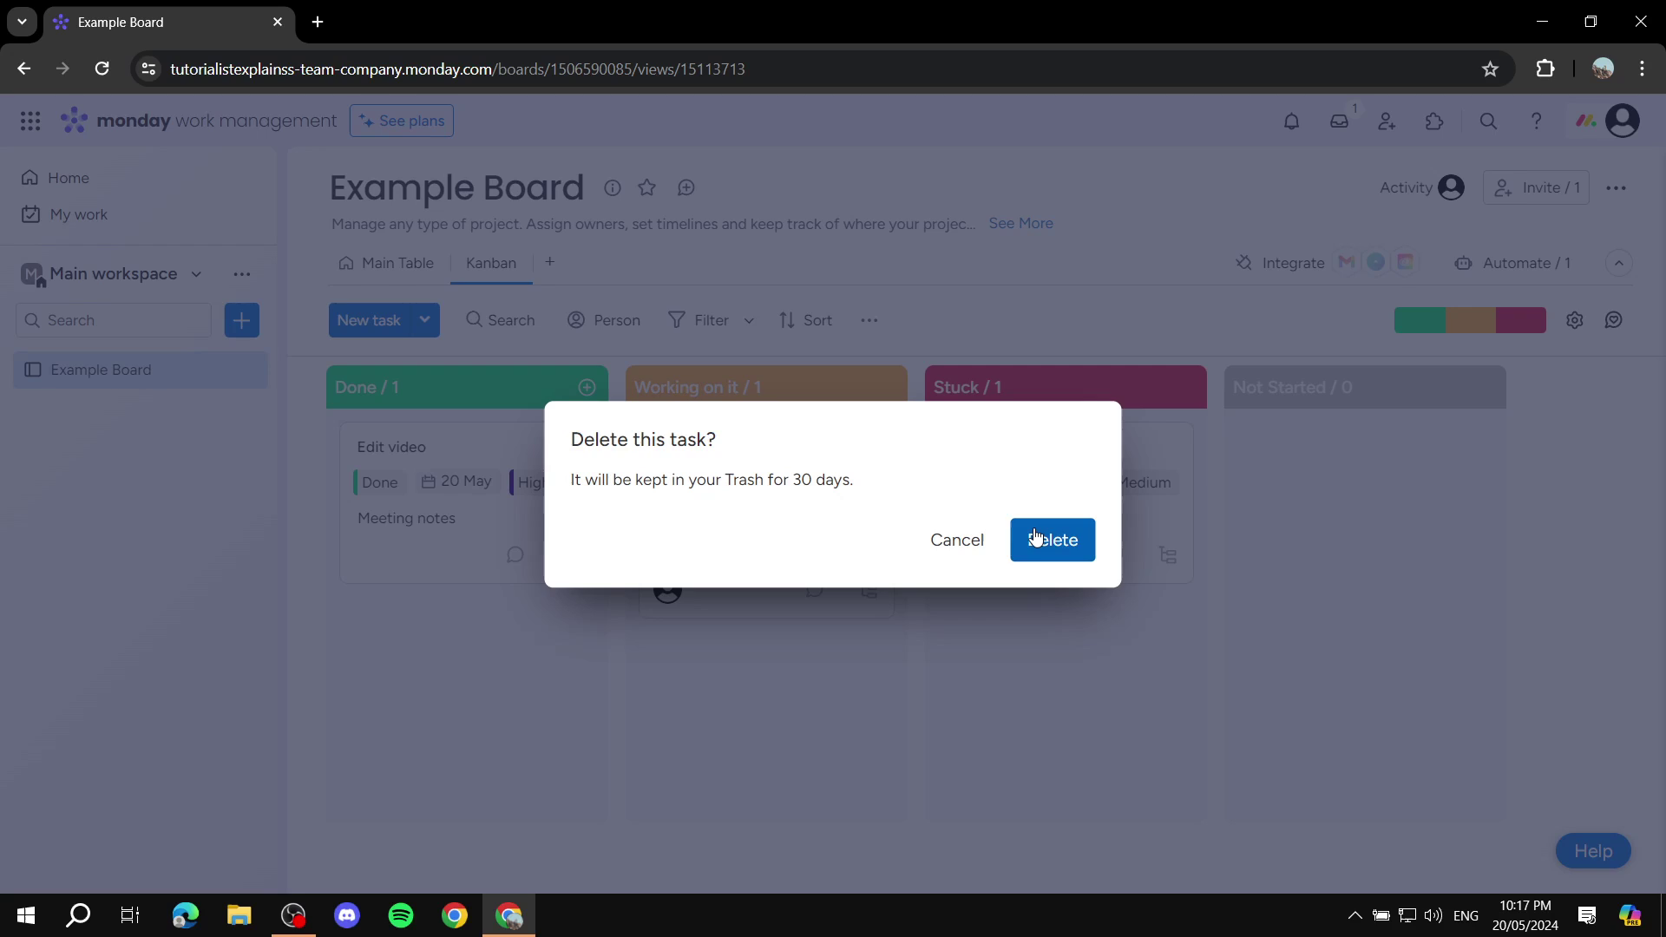
left_click(1033, 538)
left_click(867, 449)
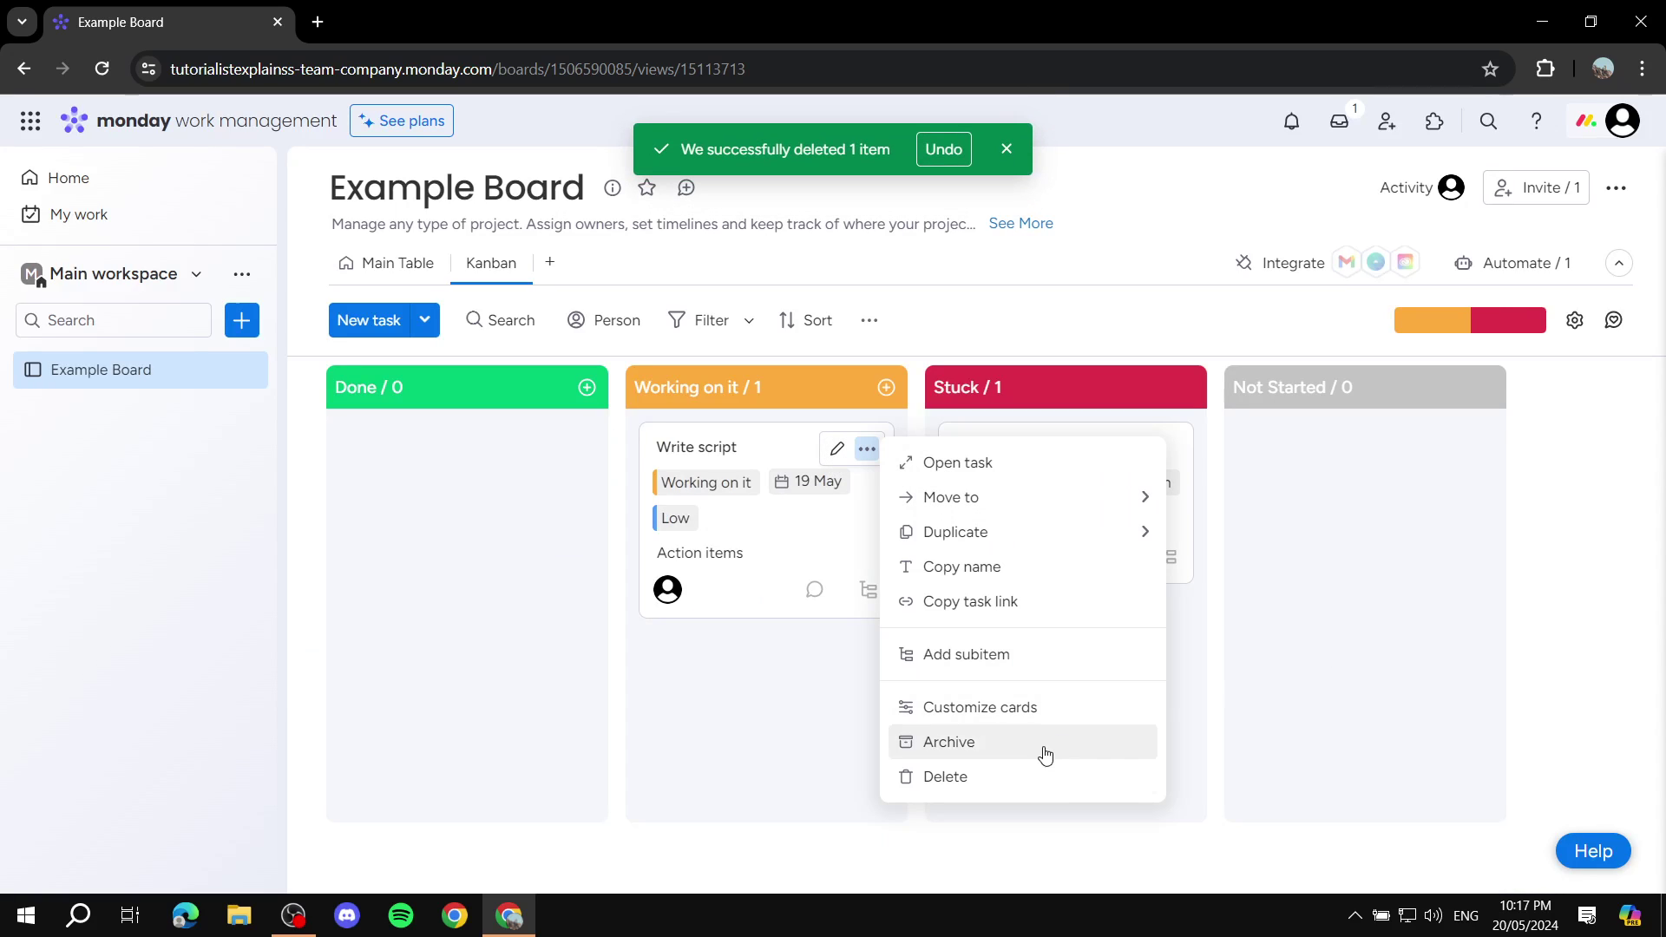
left_click(945, 776)
left_click(1033, 541)
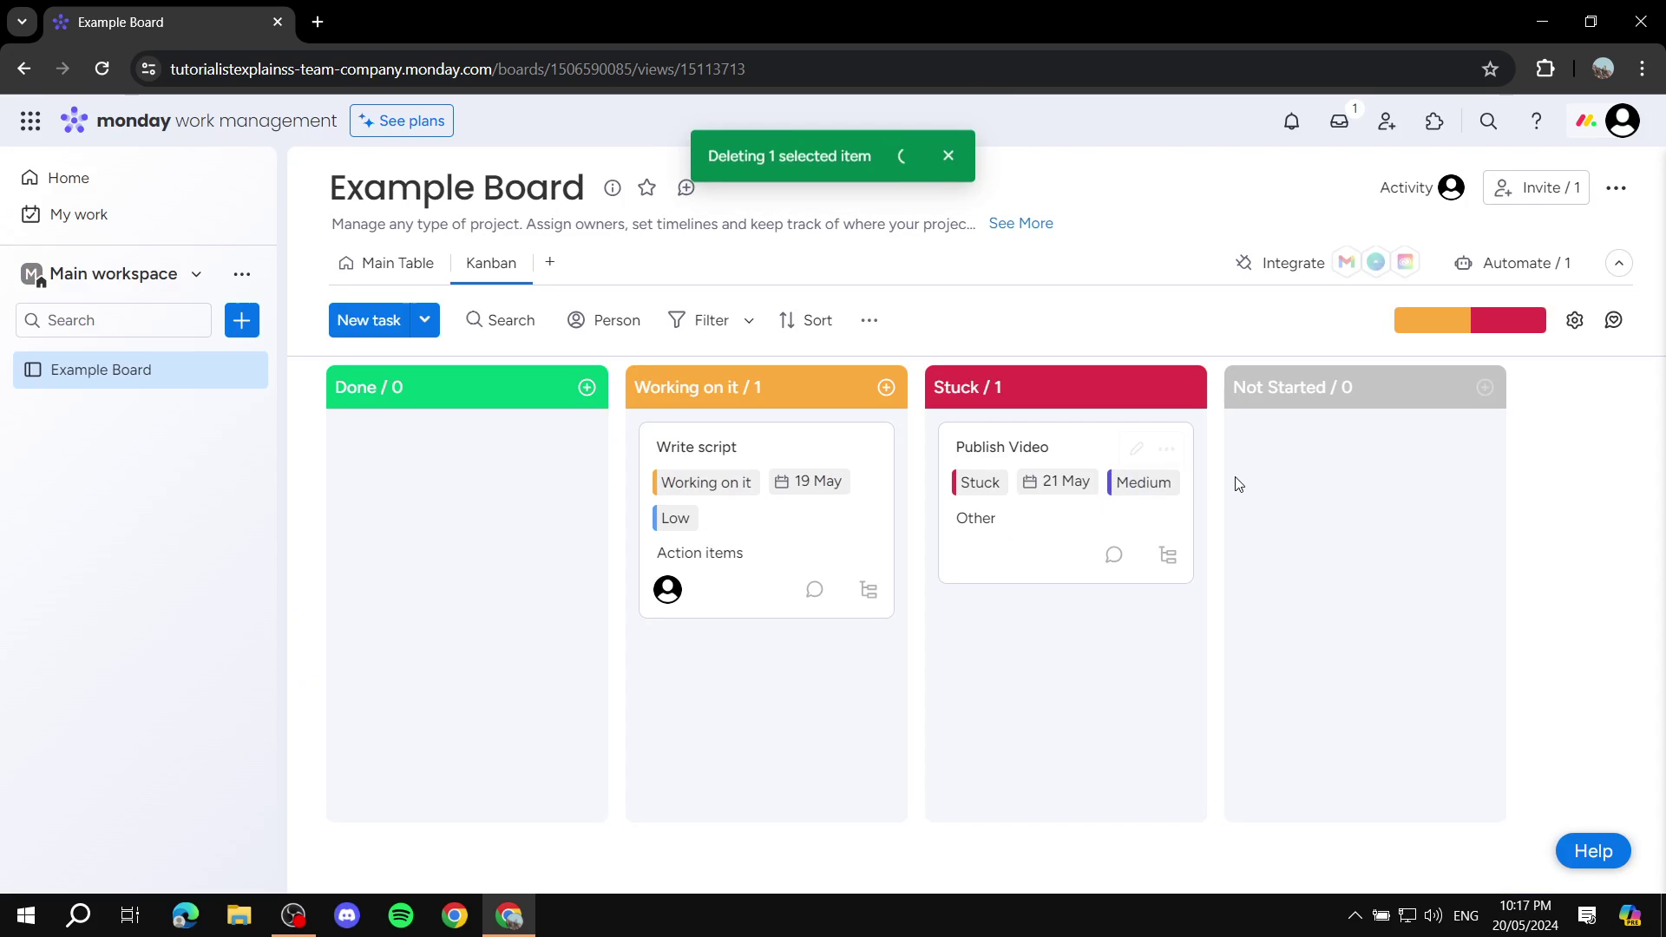
left_click(1166, 449)
left_click(1202, 774)
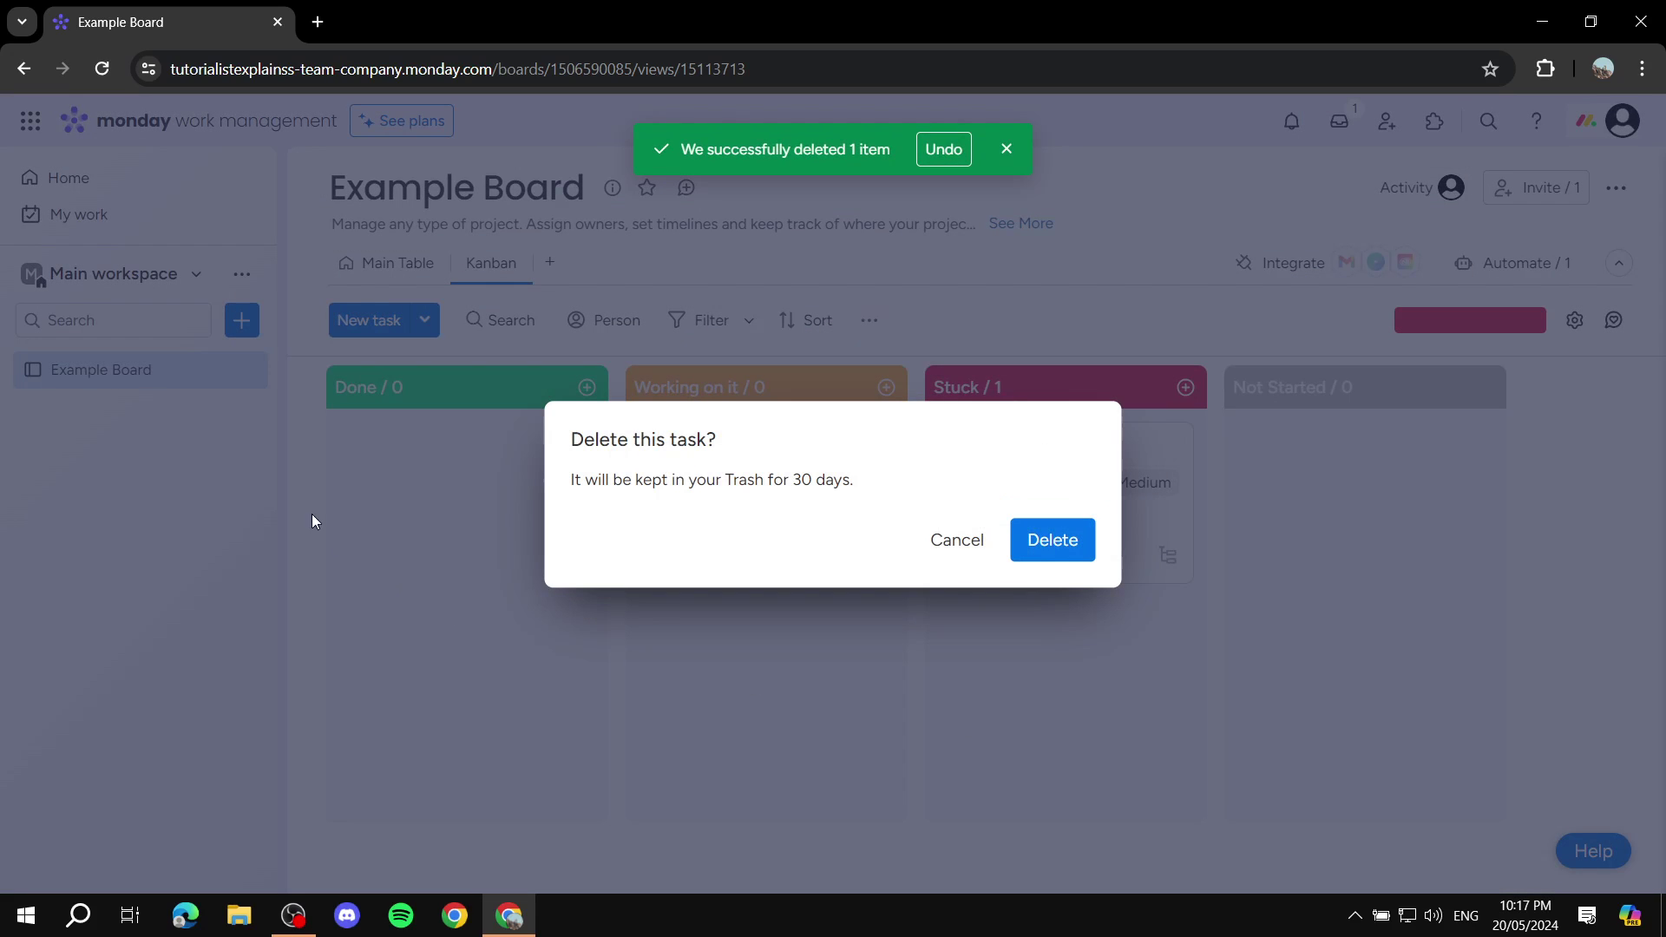
left_click(1030, 554)
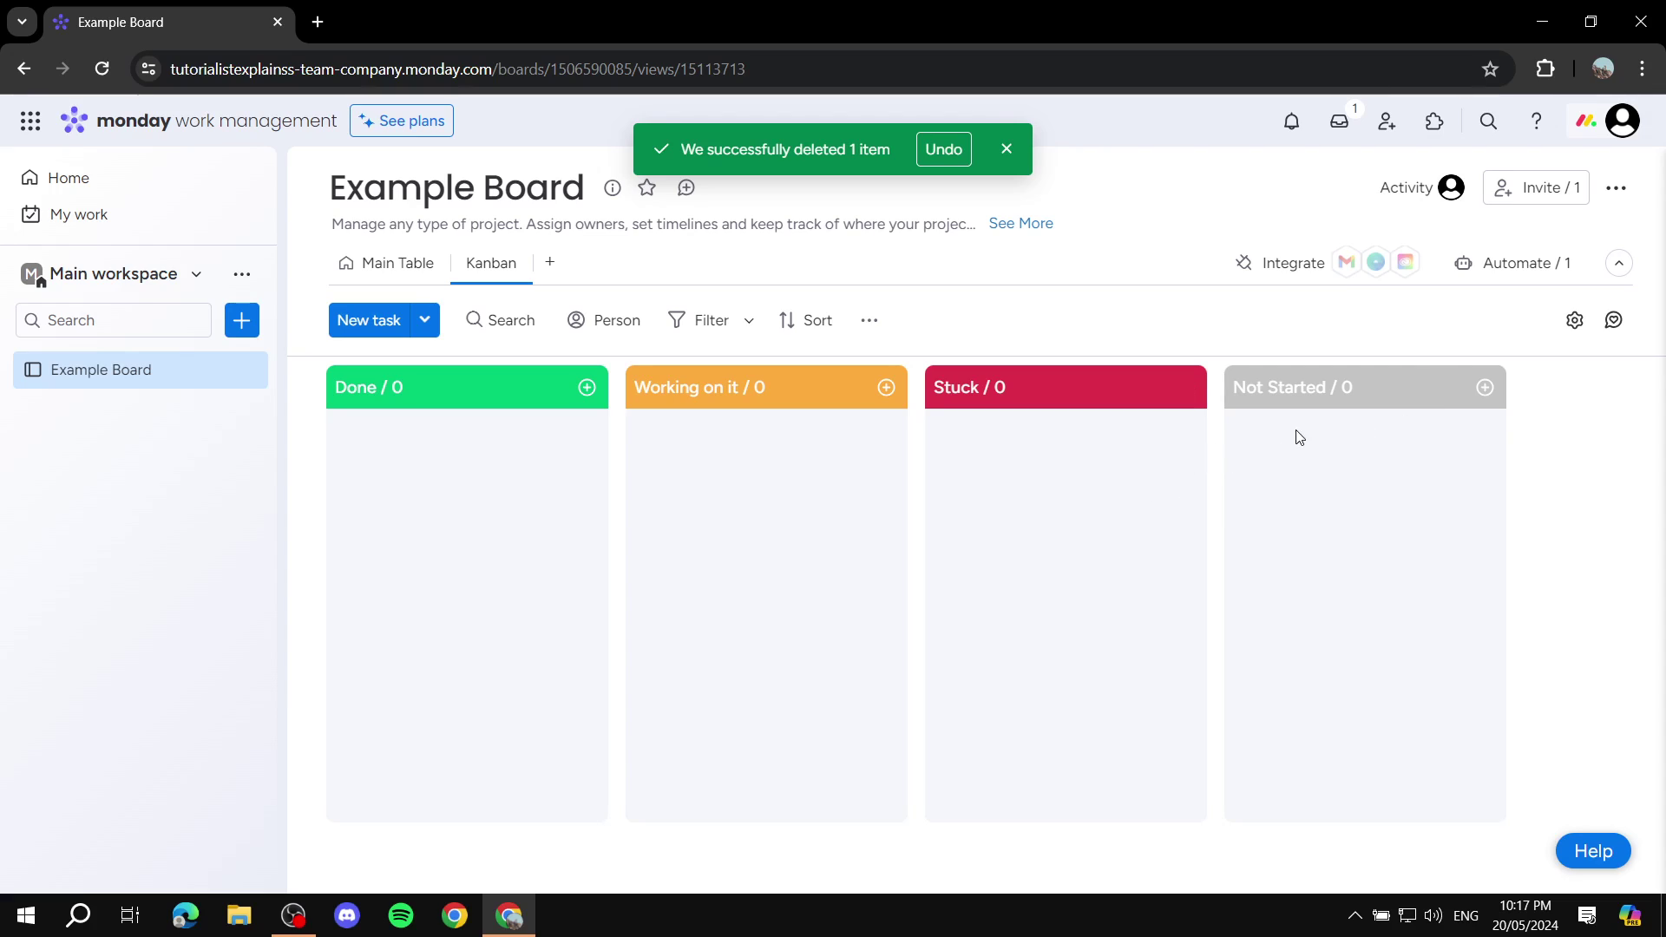
- Look at the options for inviting board members and close the invitation without adding anyone
left_click(1510, 191)
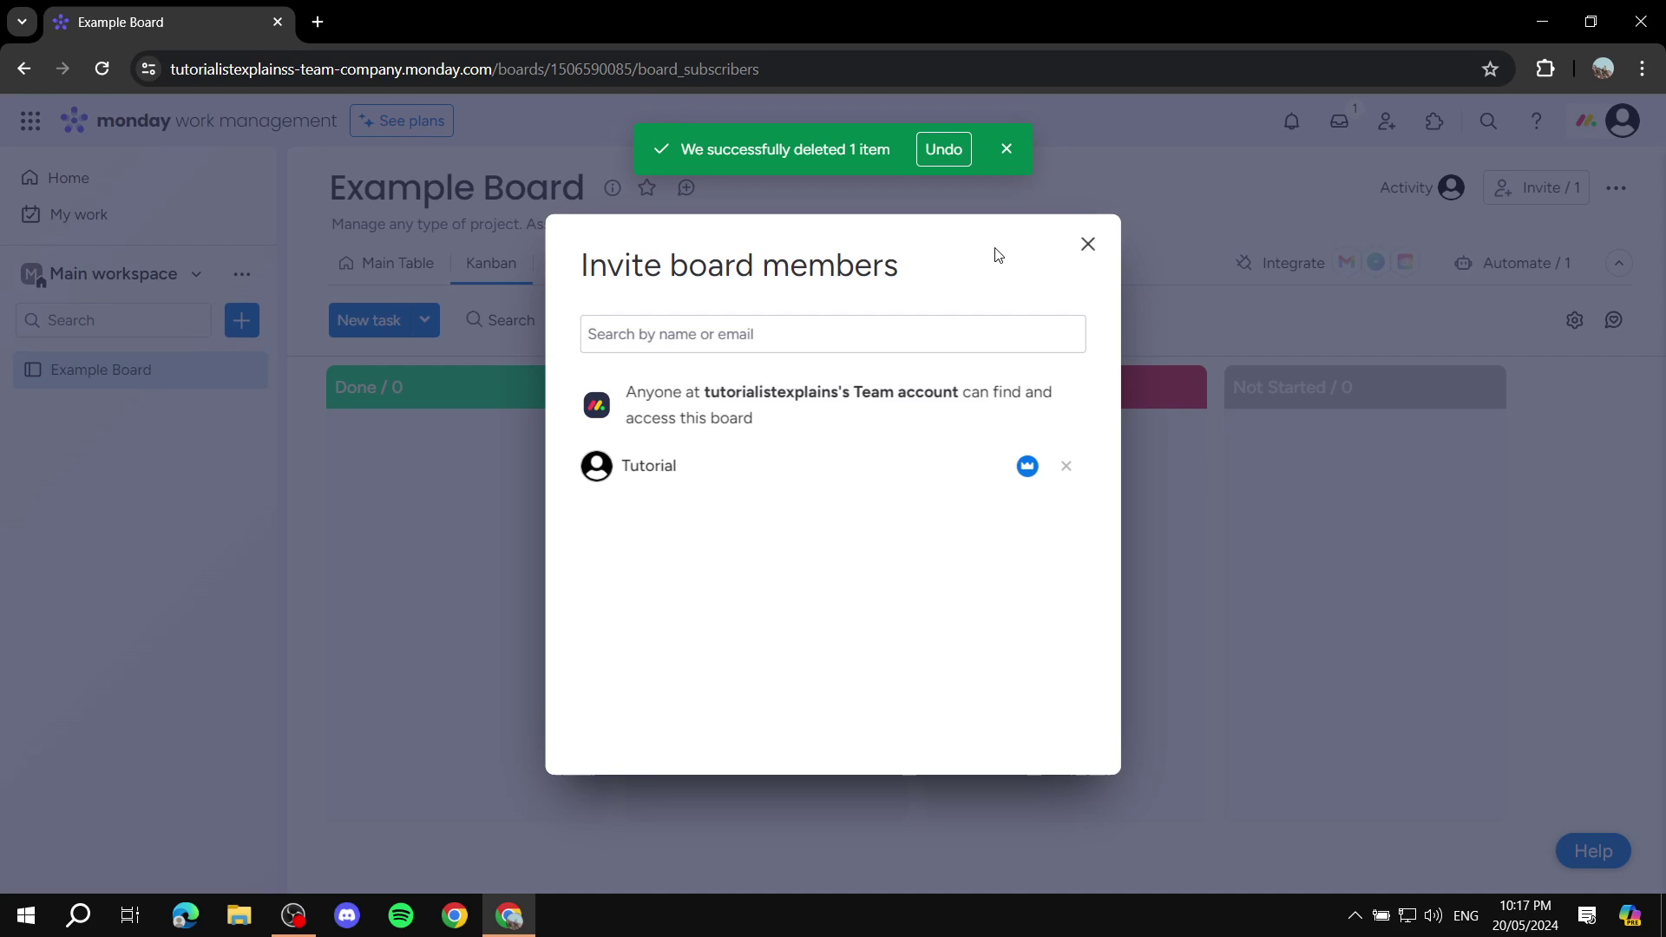
left_click(1088, 245)
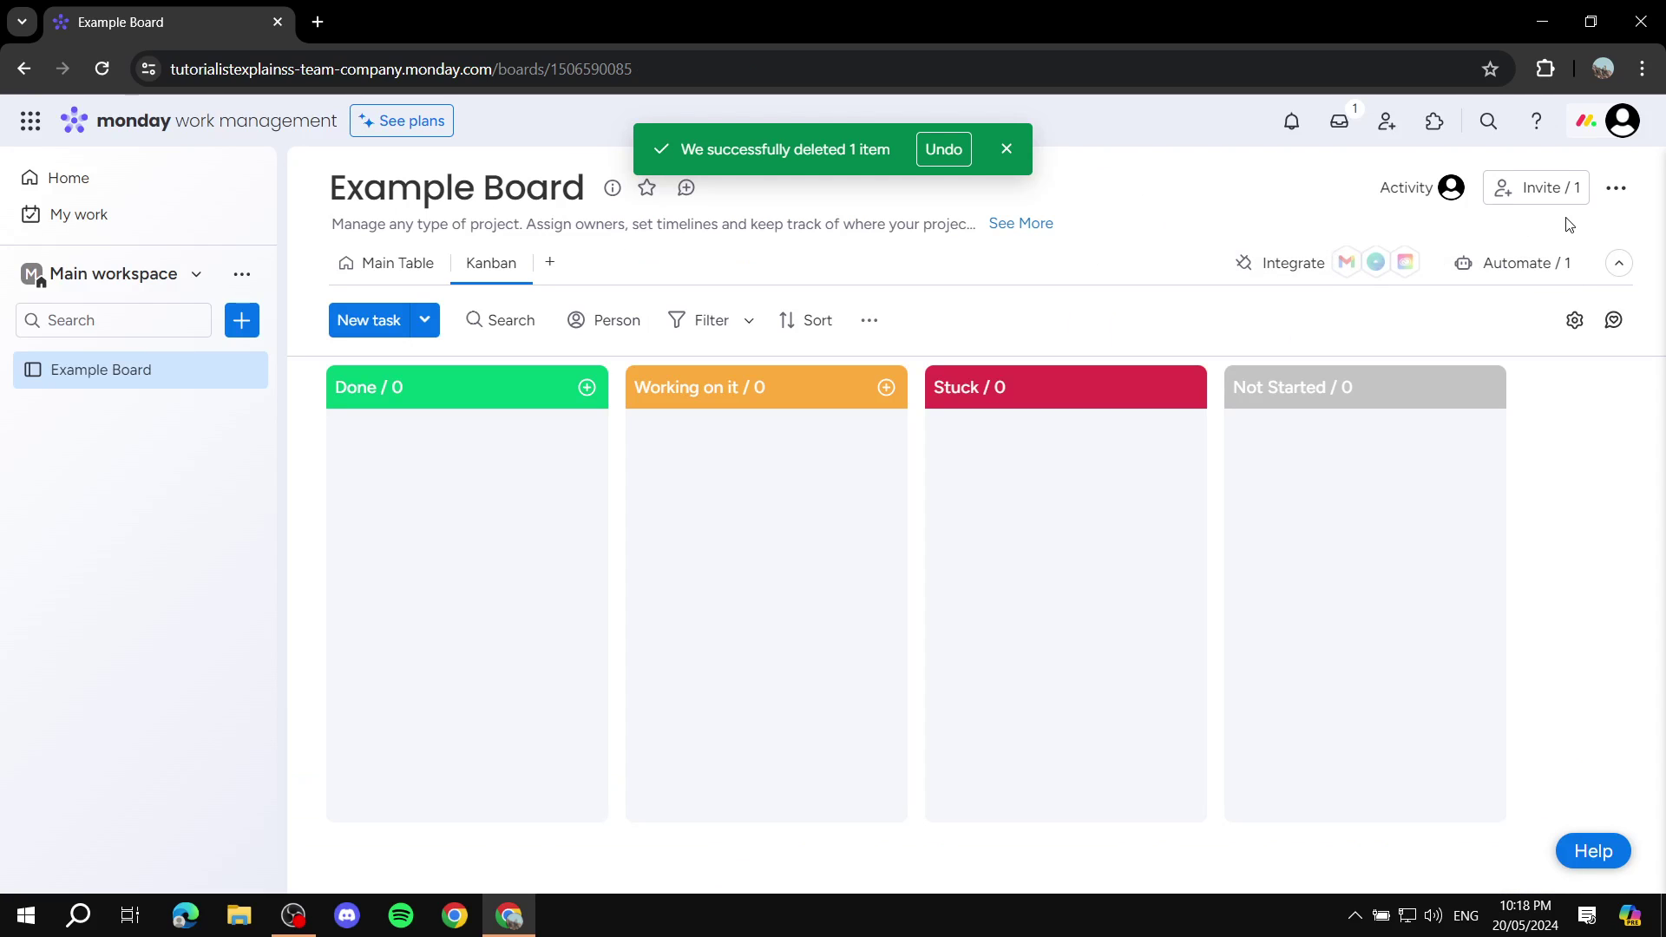
left_click(1531, 188)
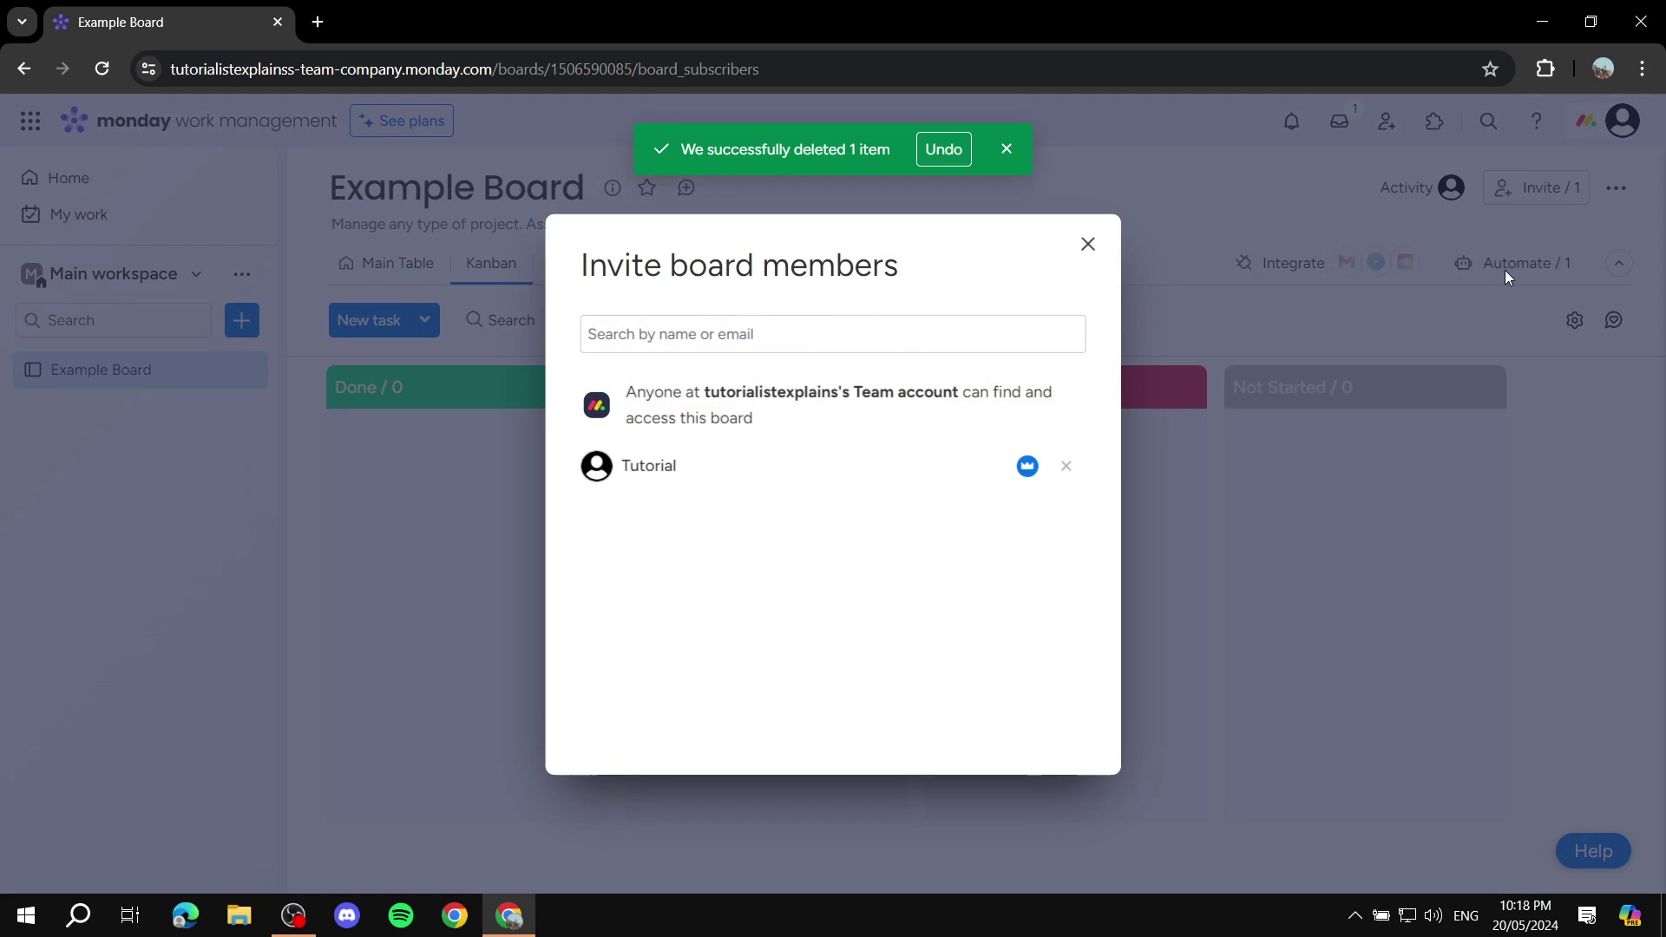
left_click(625, 333)
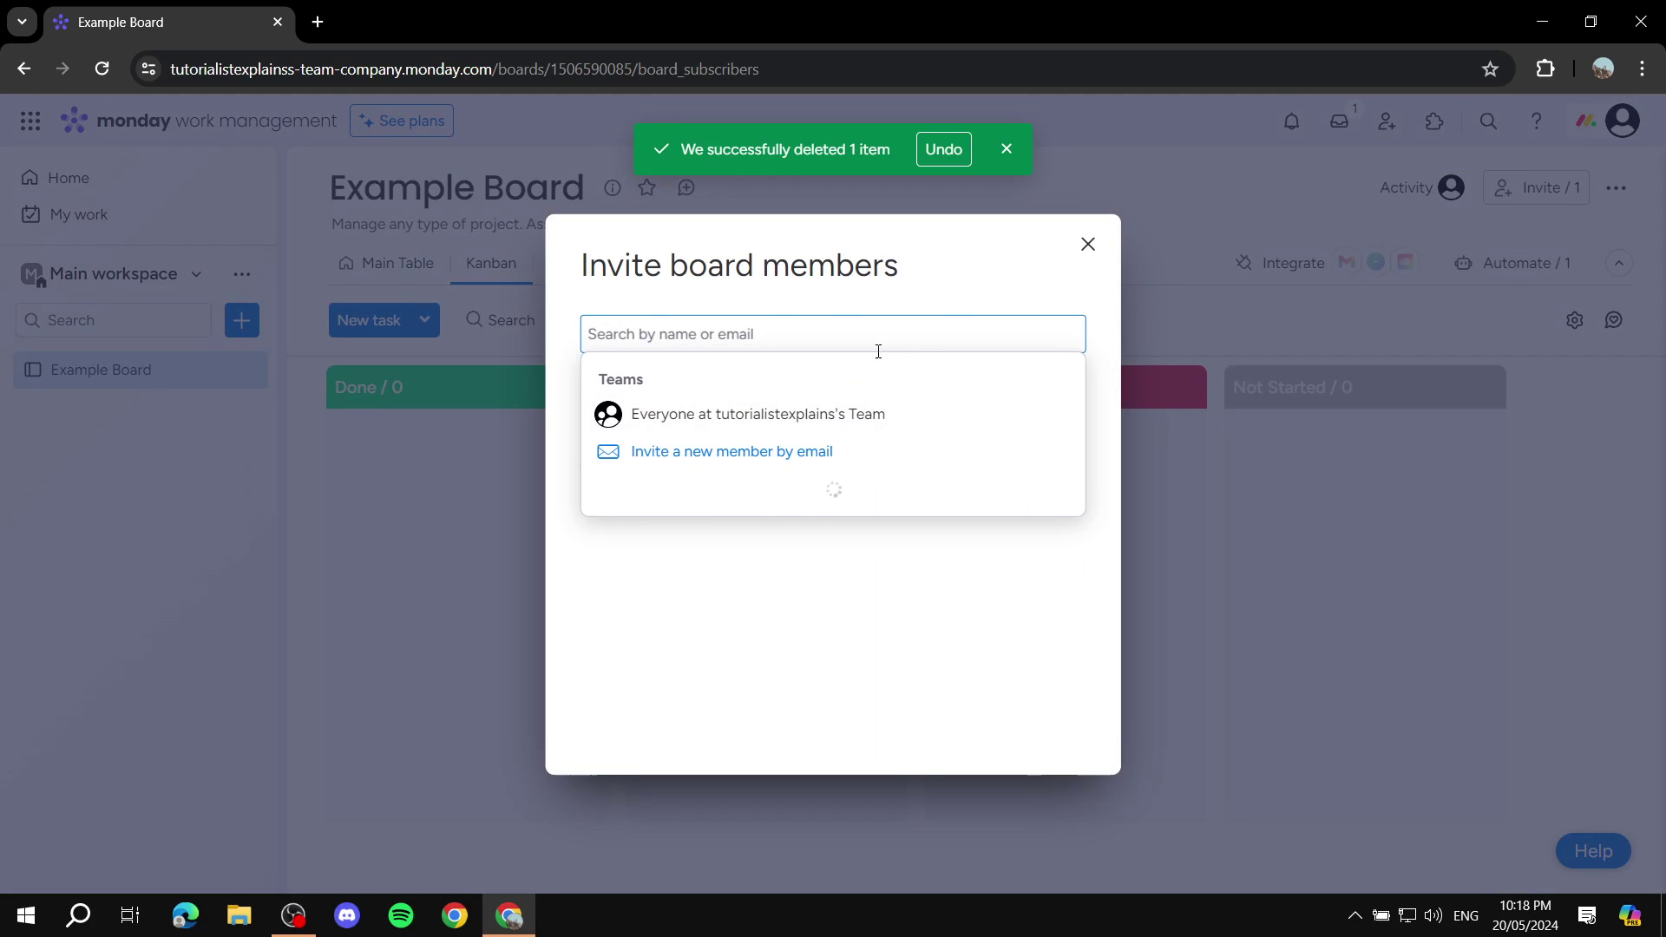
left_click(1088, 244)
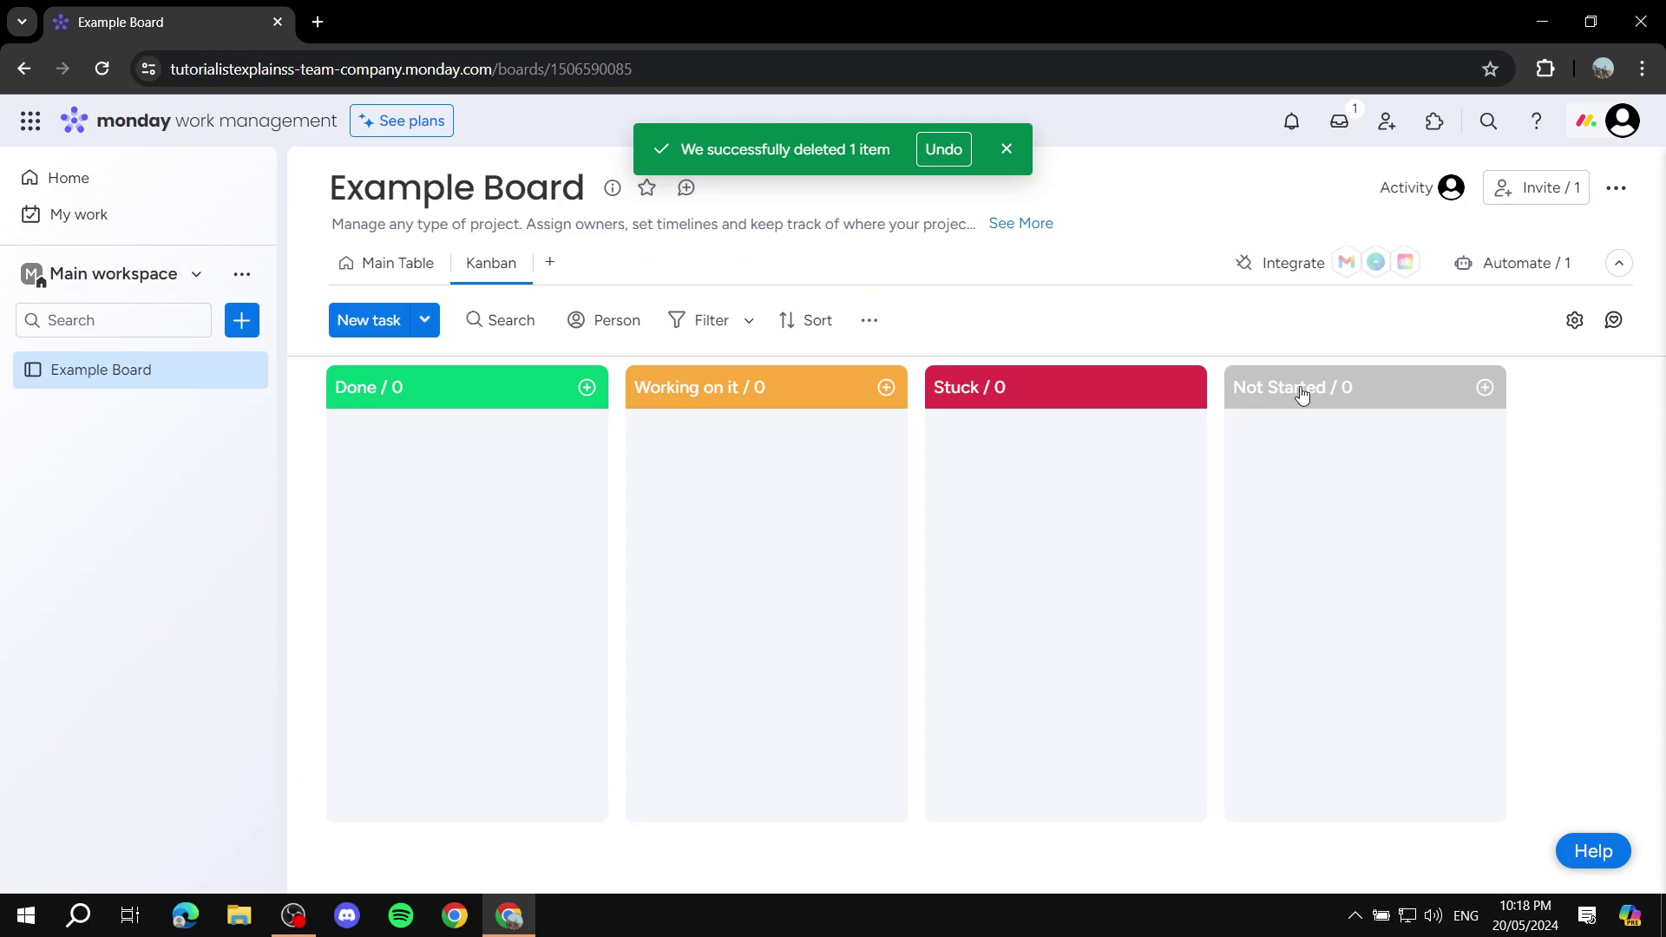
- Browse the integrations available for the board in the Automation center, and close it
left_click(1274, 267)
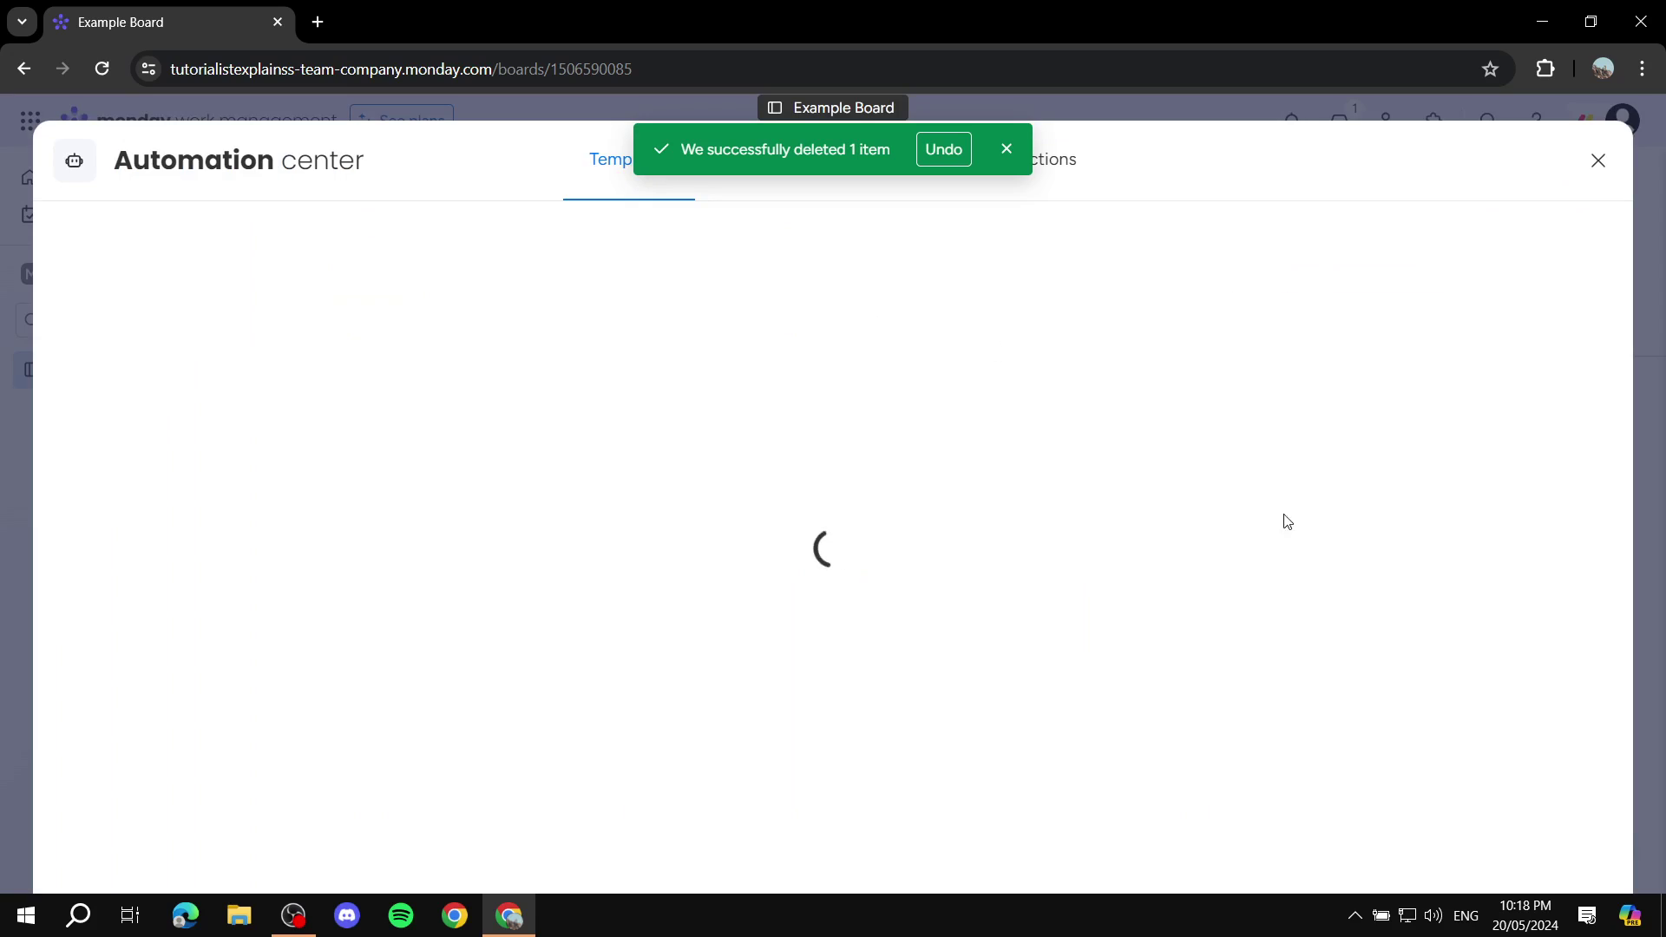
left_click(1004, 151)
scroll(770, 382, "down", 4)
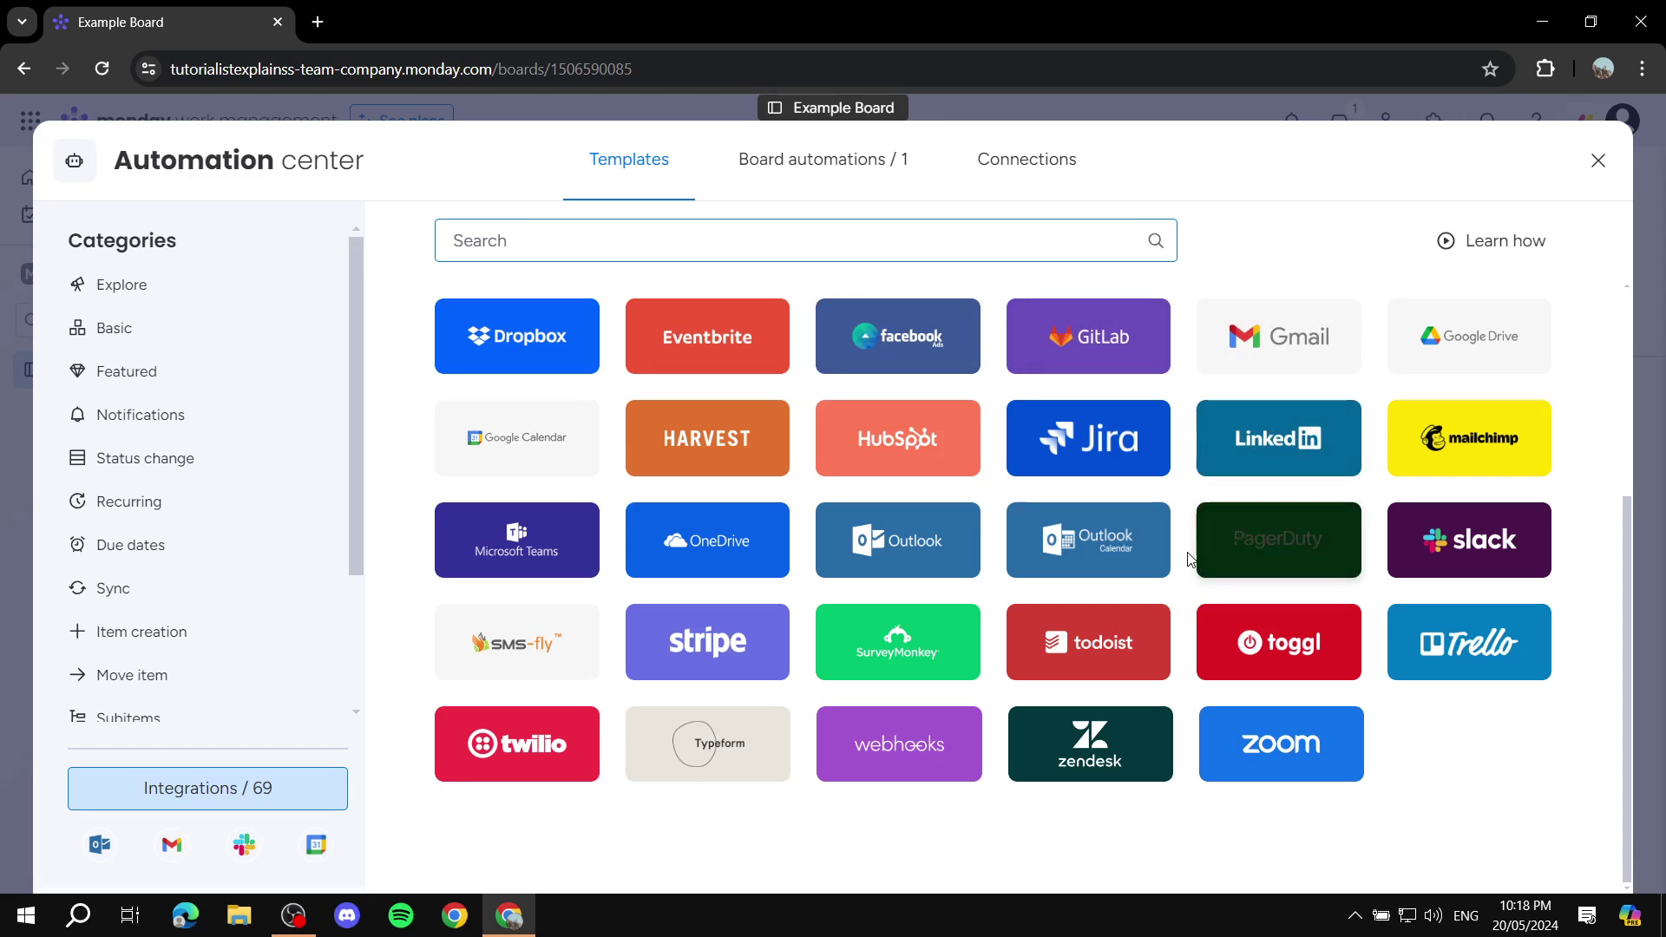
scroll(873, 420, "up", 4)
scroll(1428, 623, "down", 4)
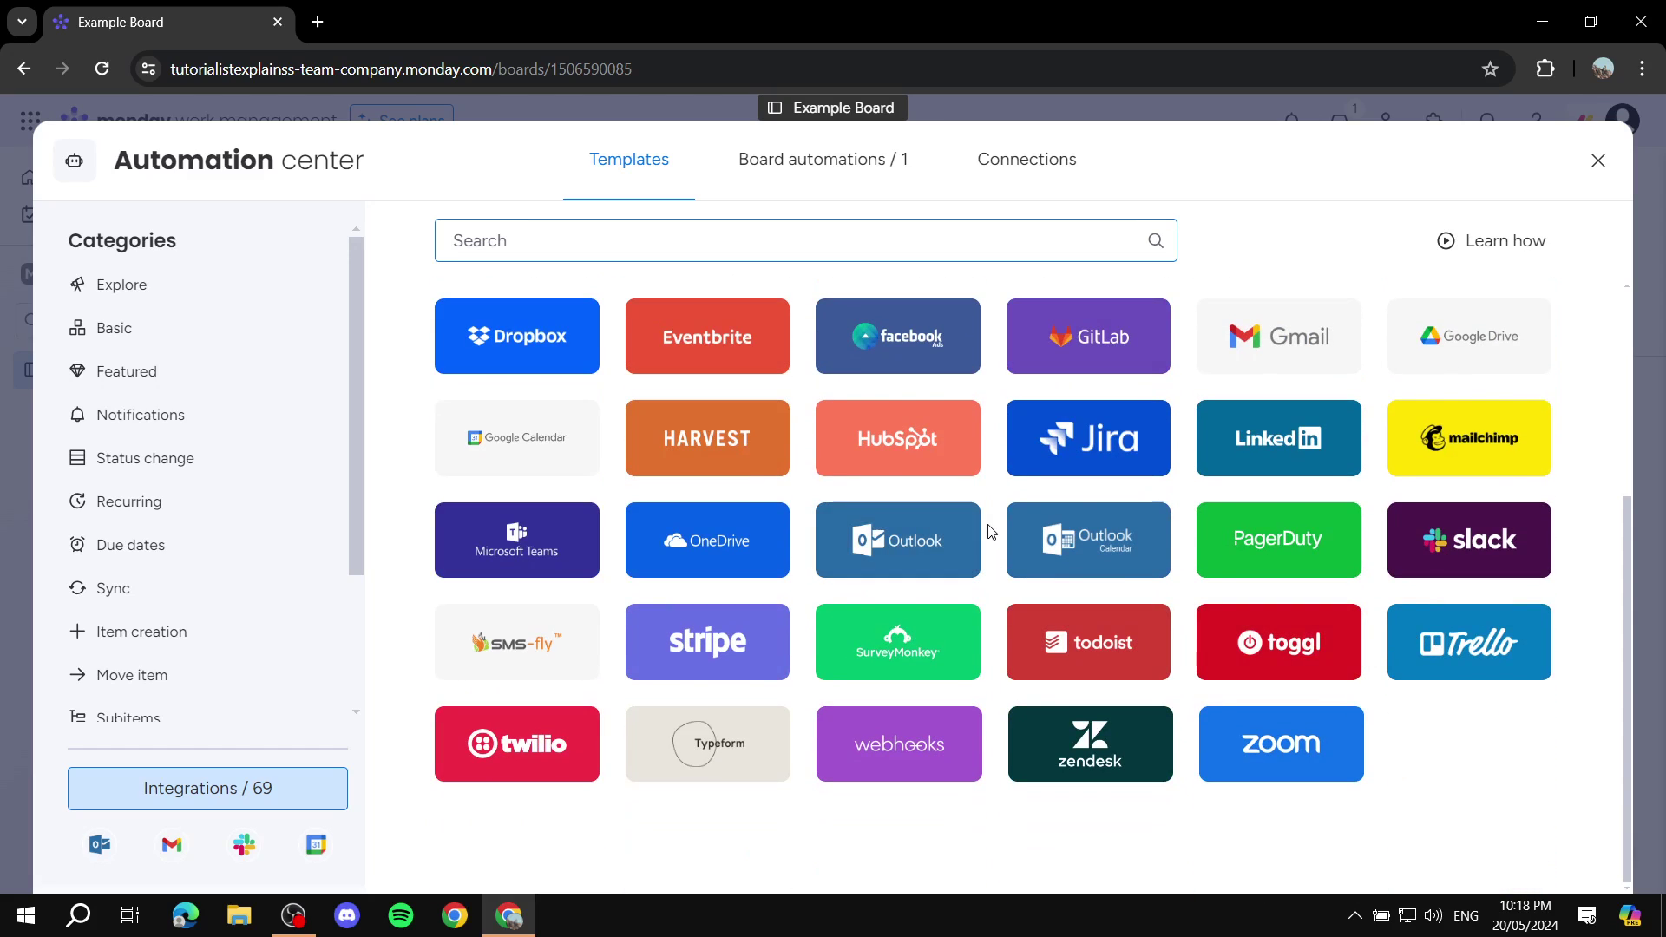
scroll(954, 520, "up", 4)
left_click(822, 251)
scroll(882, 394, "down", 4)
scroll(955, 705, "up", 1)
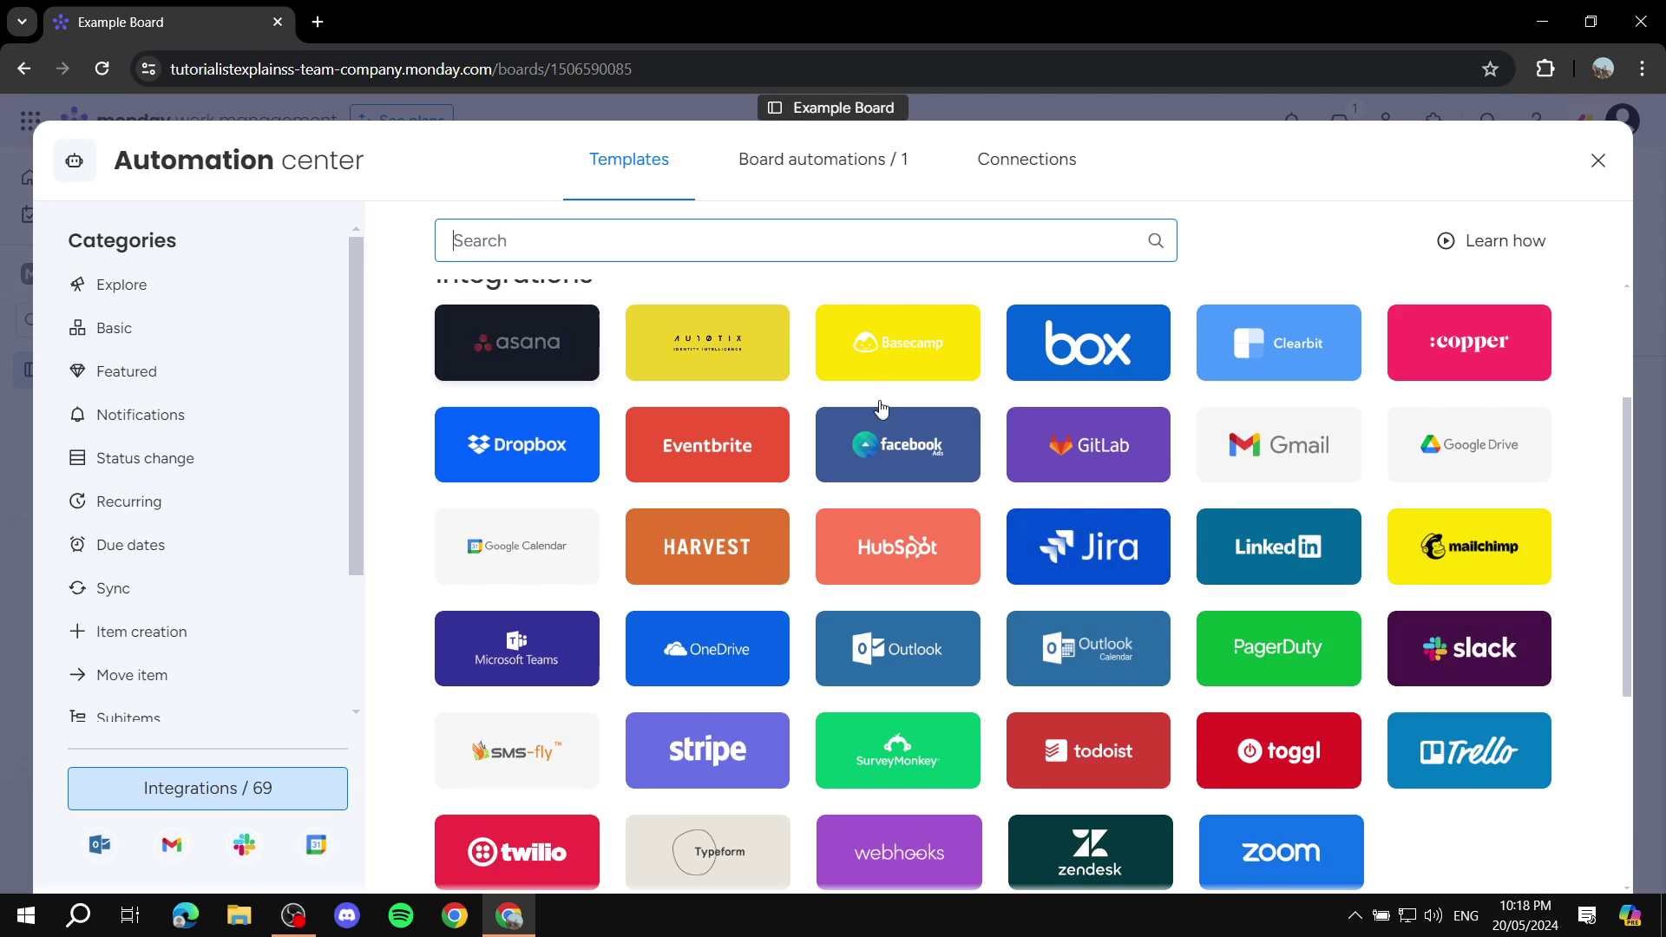
left_click(1599, 160)
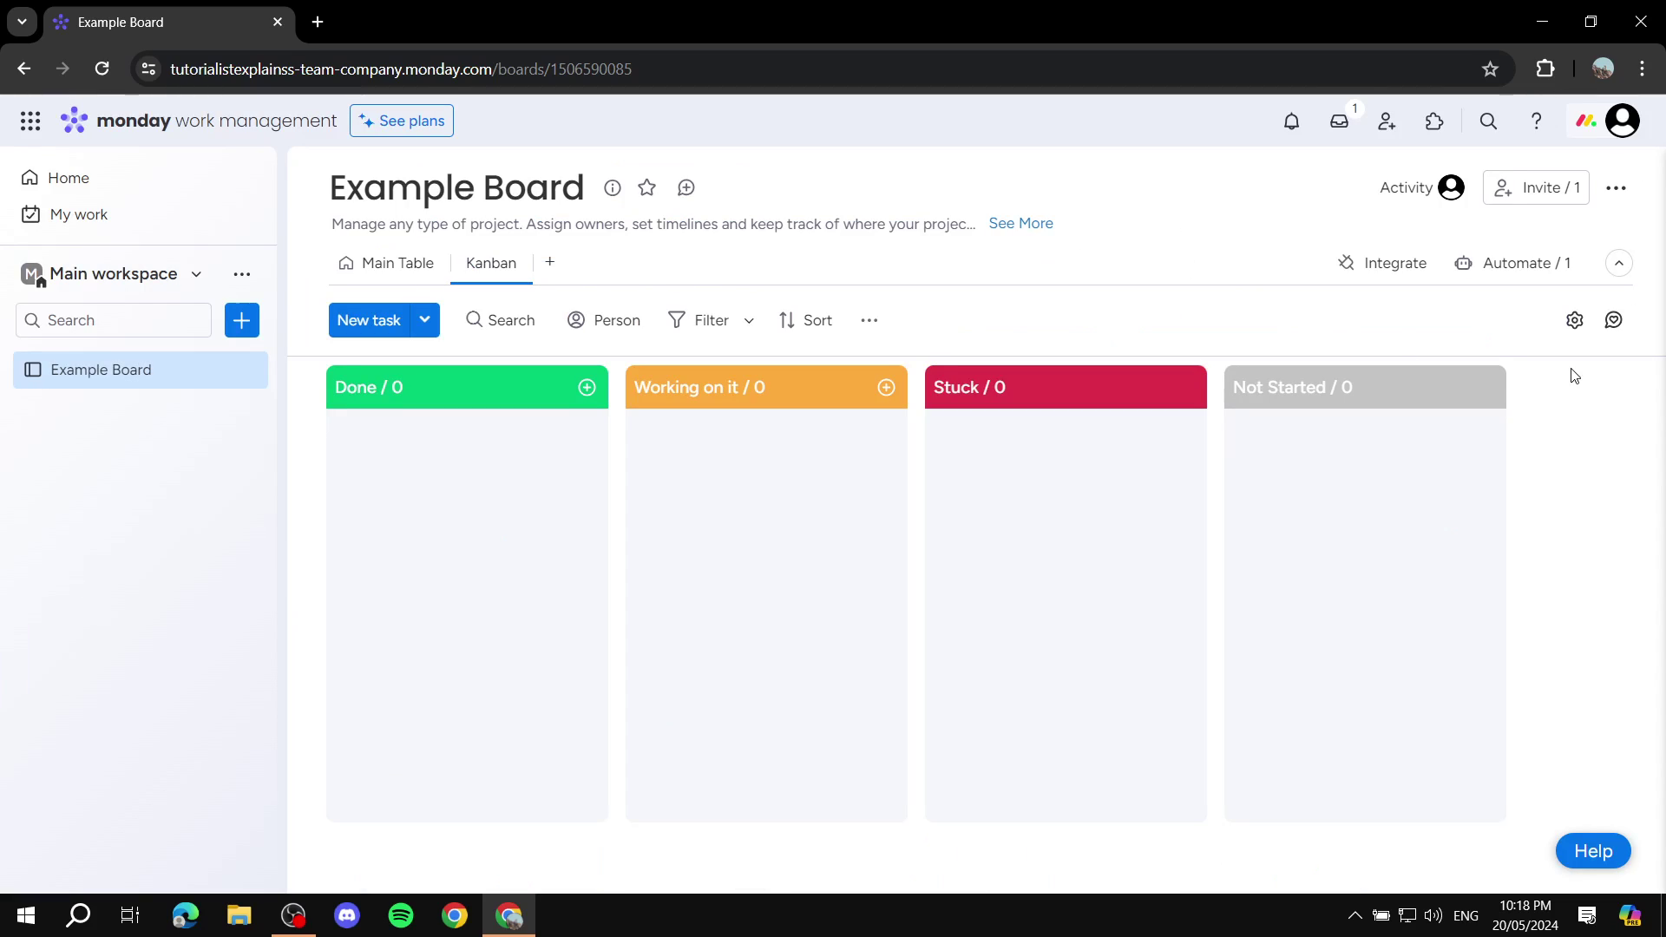
- Change the account's interface theme to a dark theme
left_click(1615, 124)
mouse_move(1356, 599)
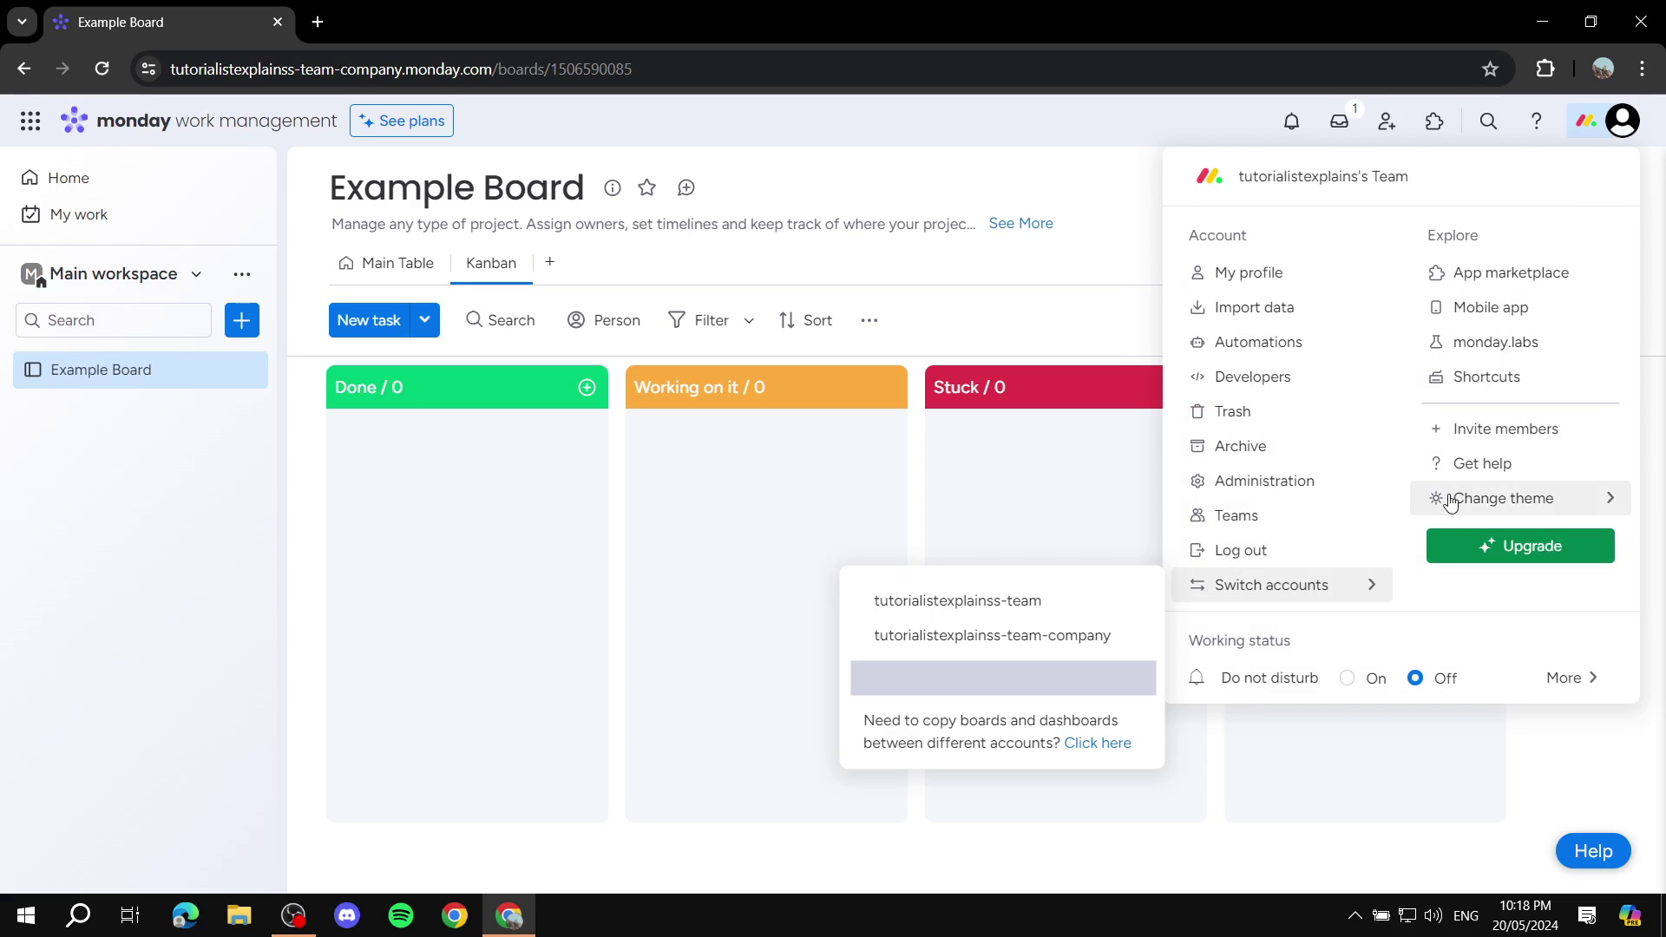
mouse_move(1540, 501)
left_click(1258, 553)
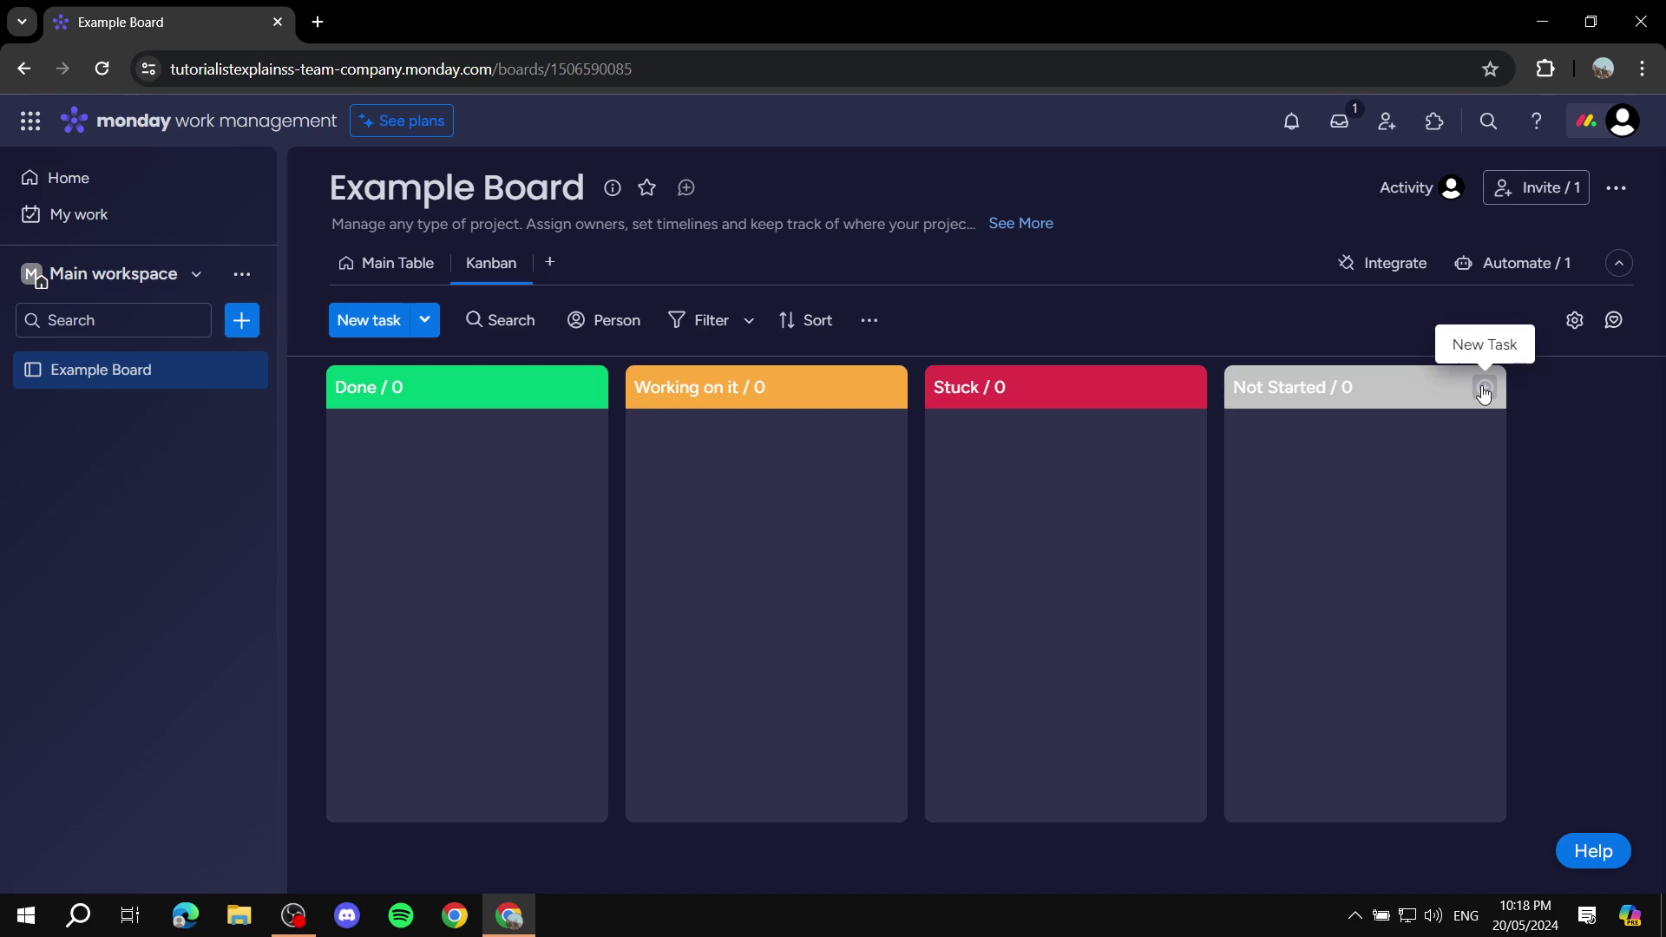
- Add a task named "Write a script" under Not Started and assign it to the suggested team member
left_click(1483, 392)
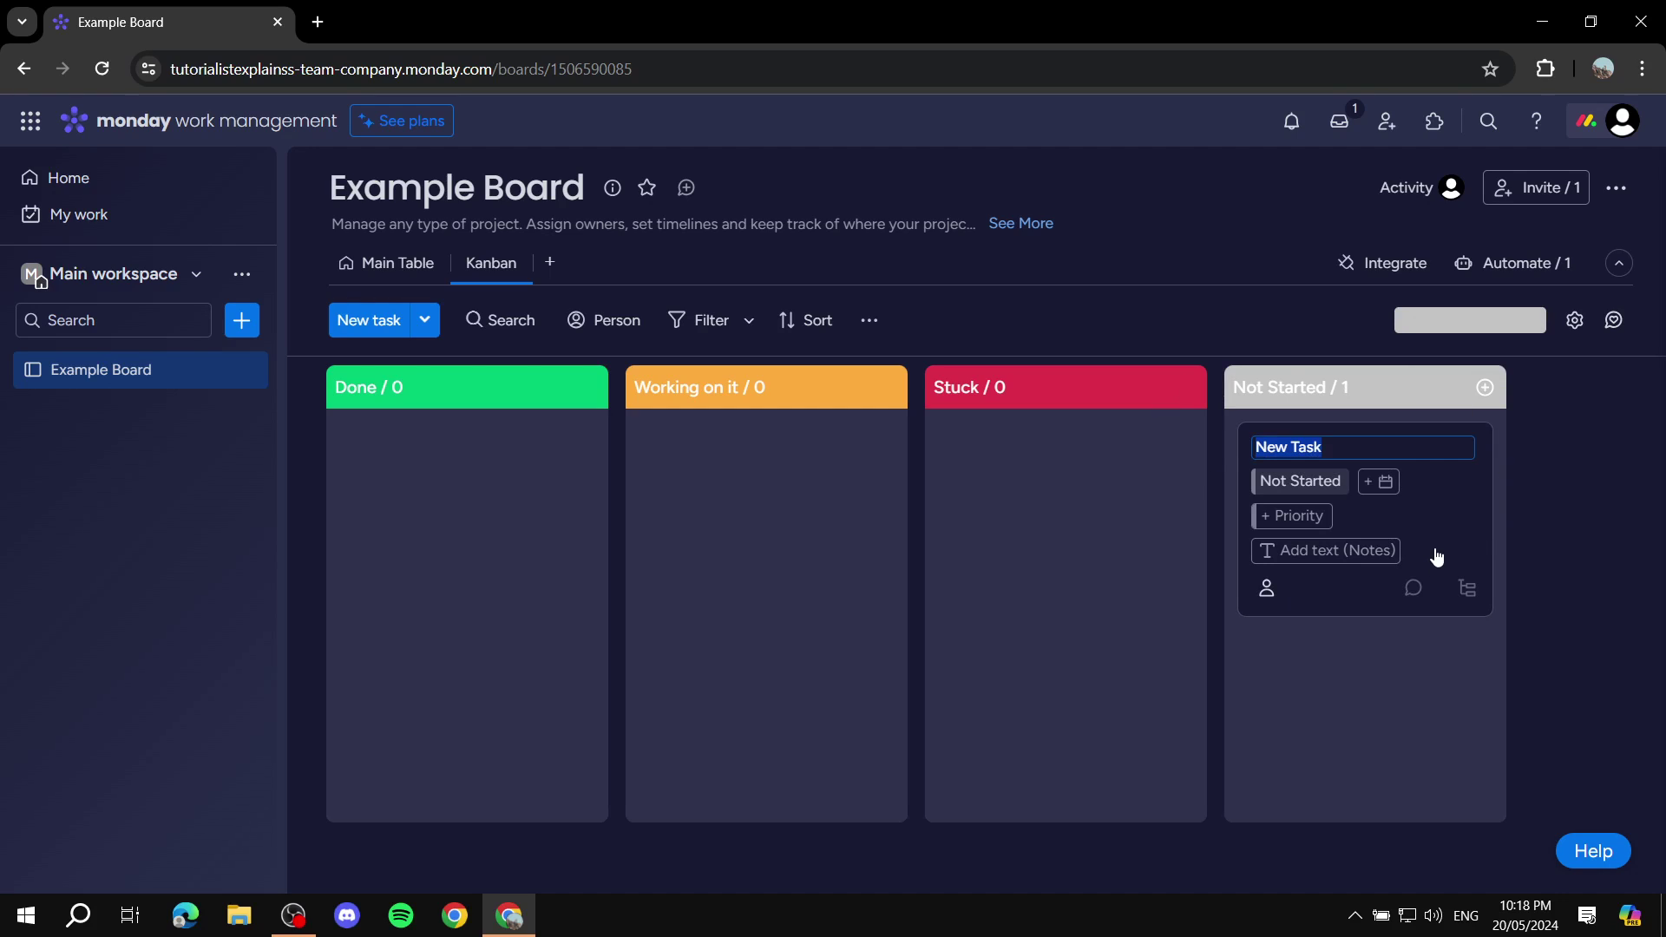
type("S")
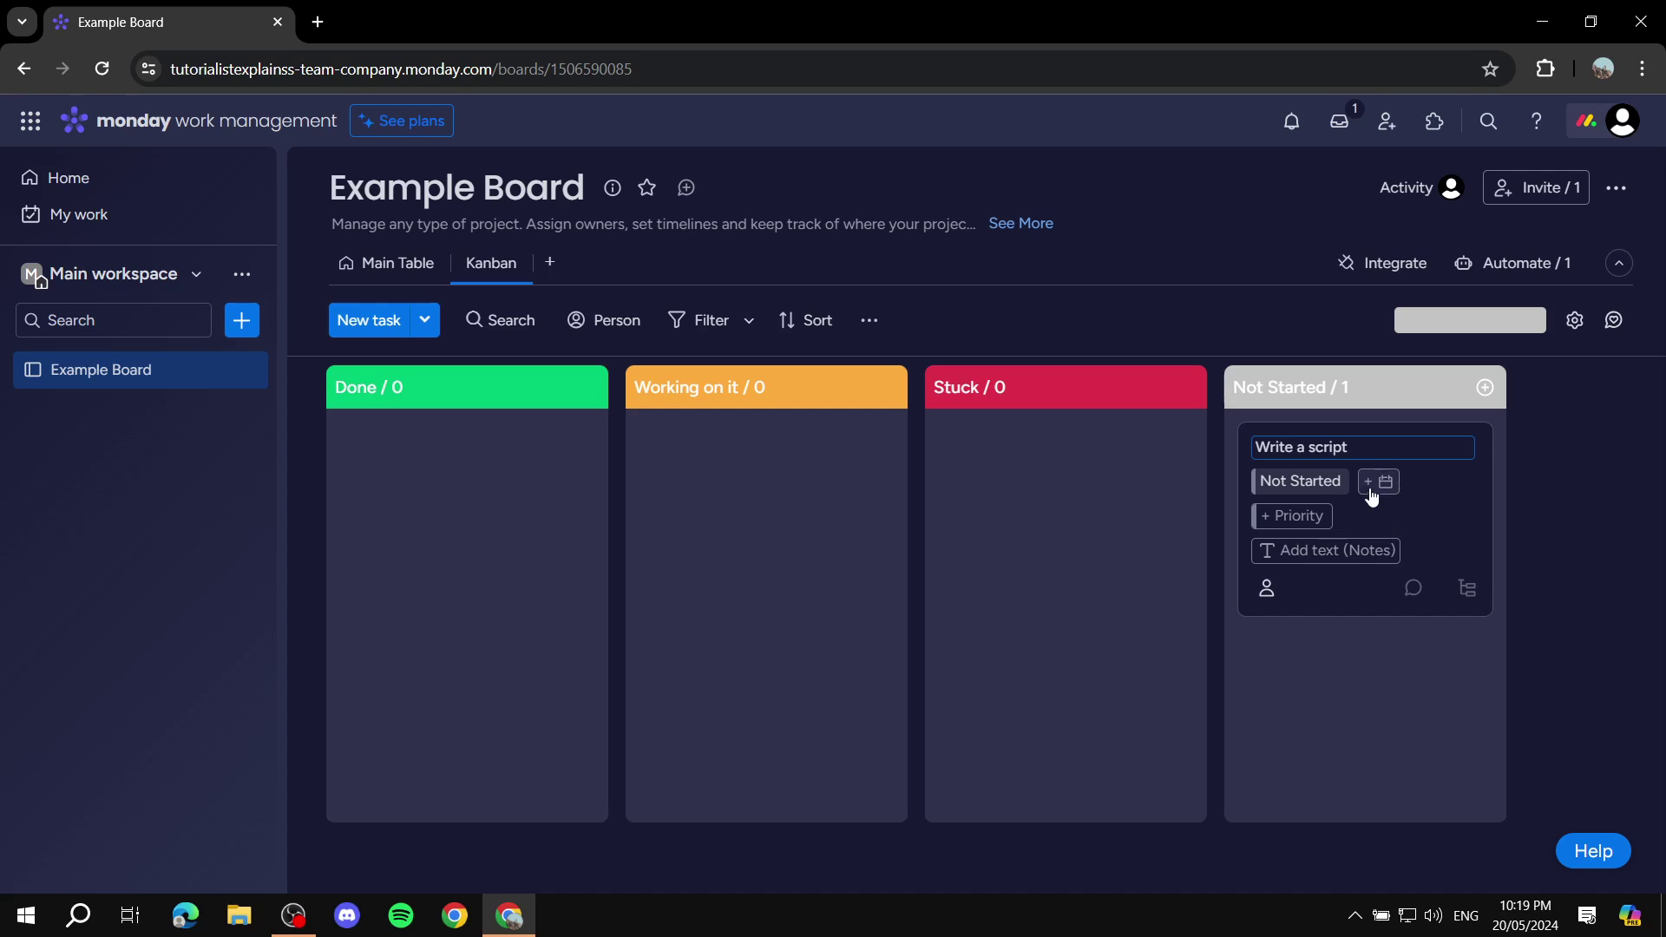
left_click(1267, 597)
left_click(1267, 590)
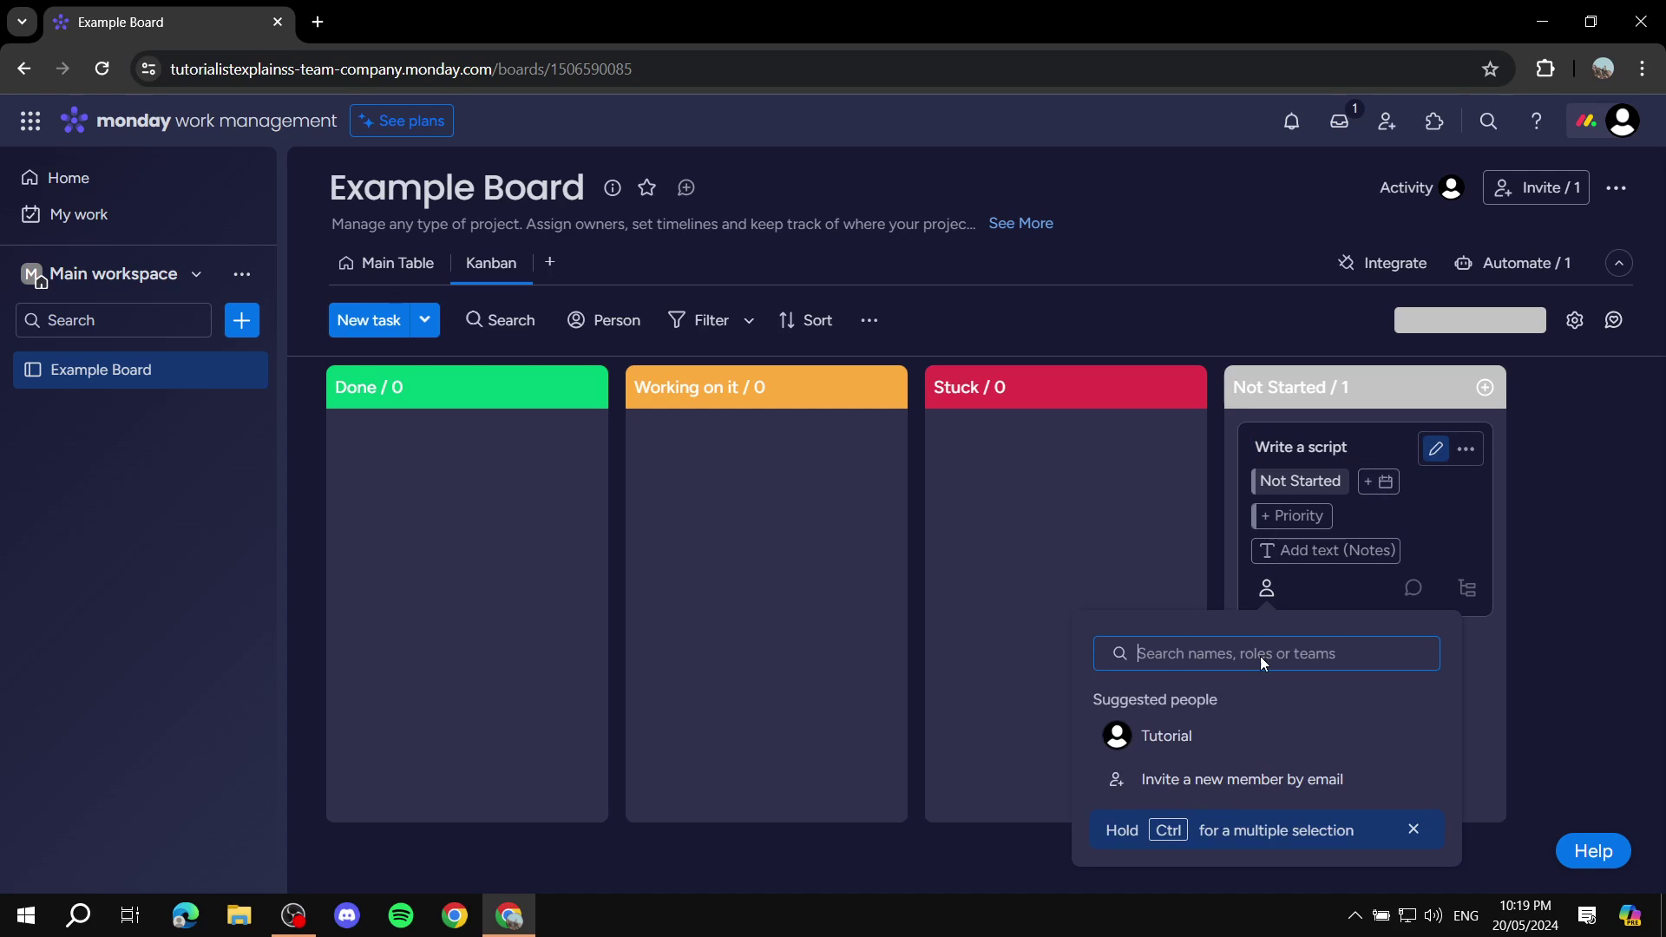
left_click(1181, 756)
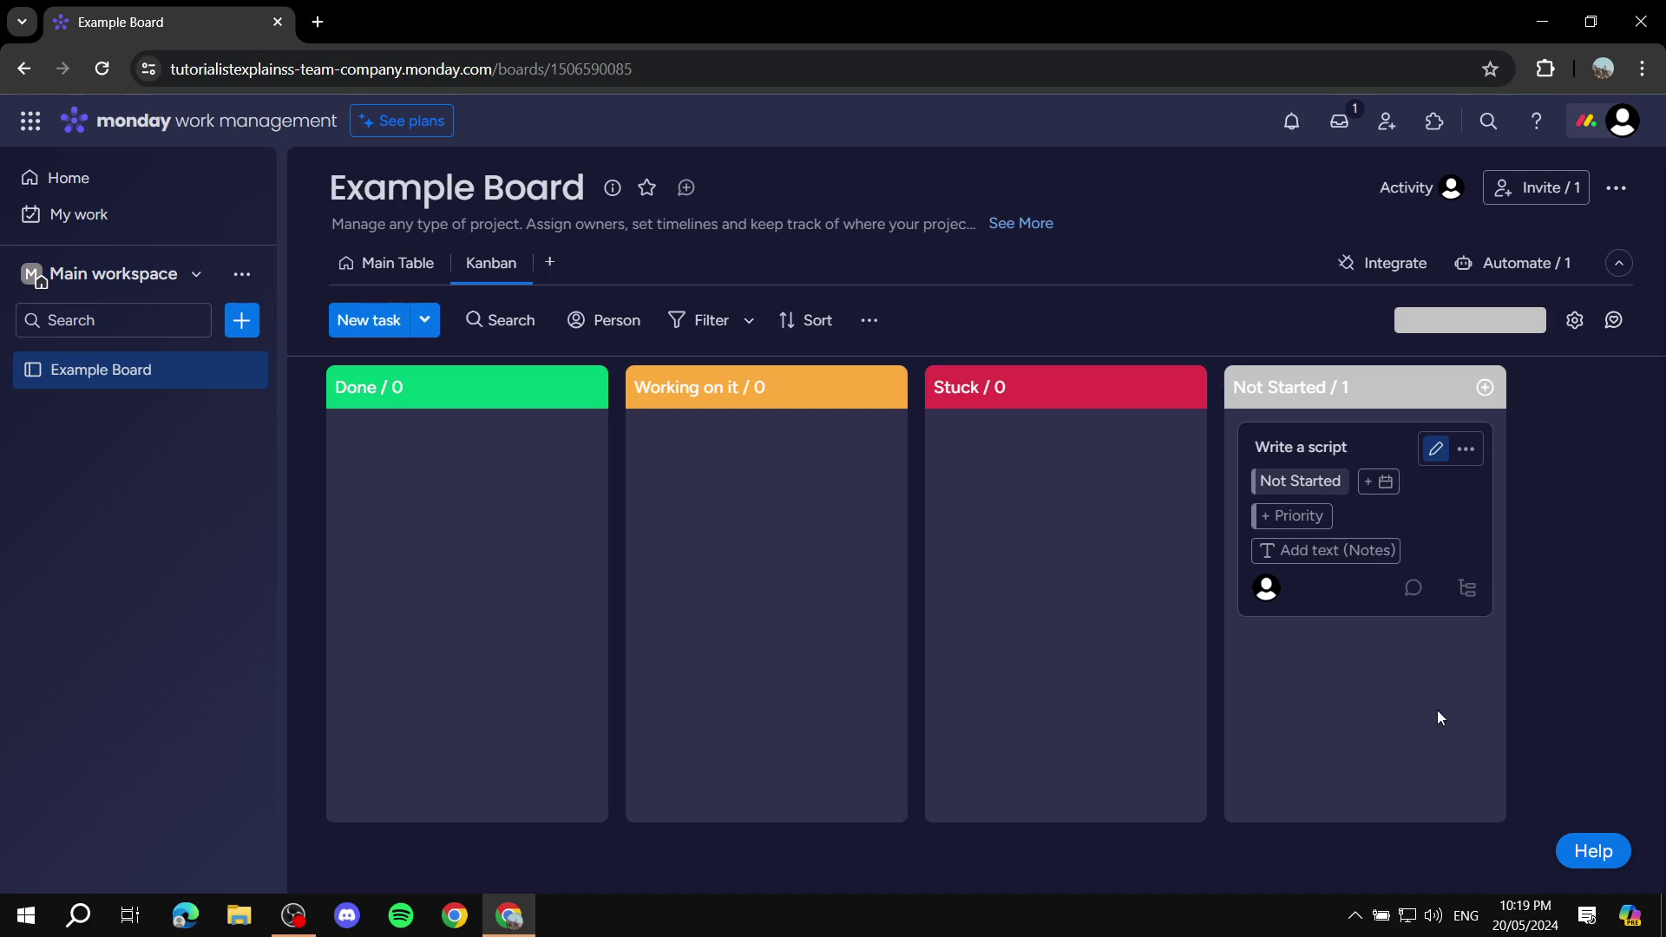
- Set the priority of the "Write a script" task to High and finish editing its card
left_click(1293, 516)
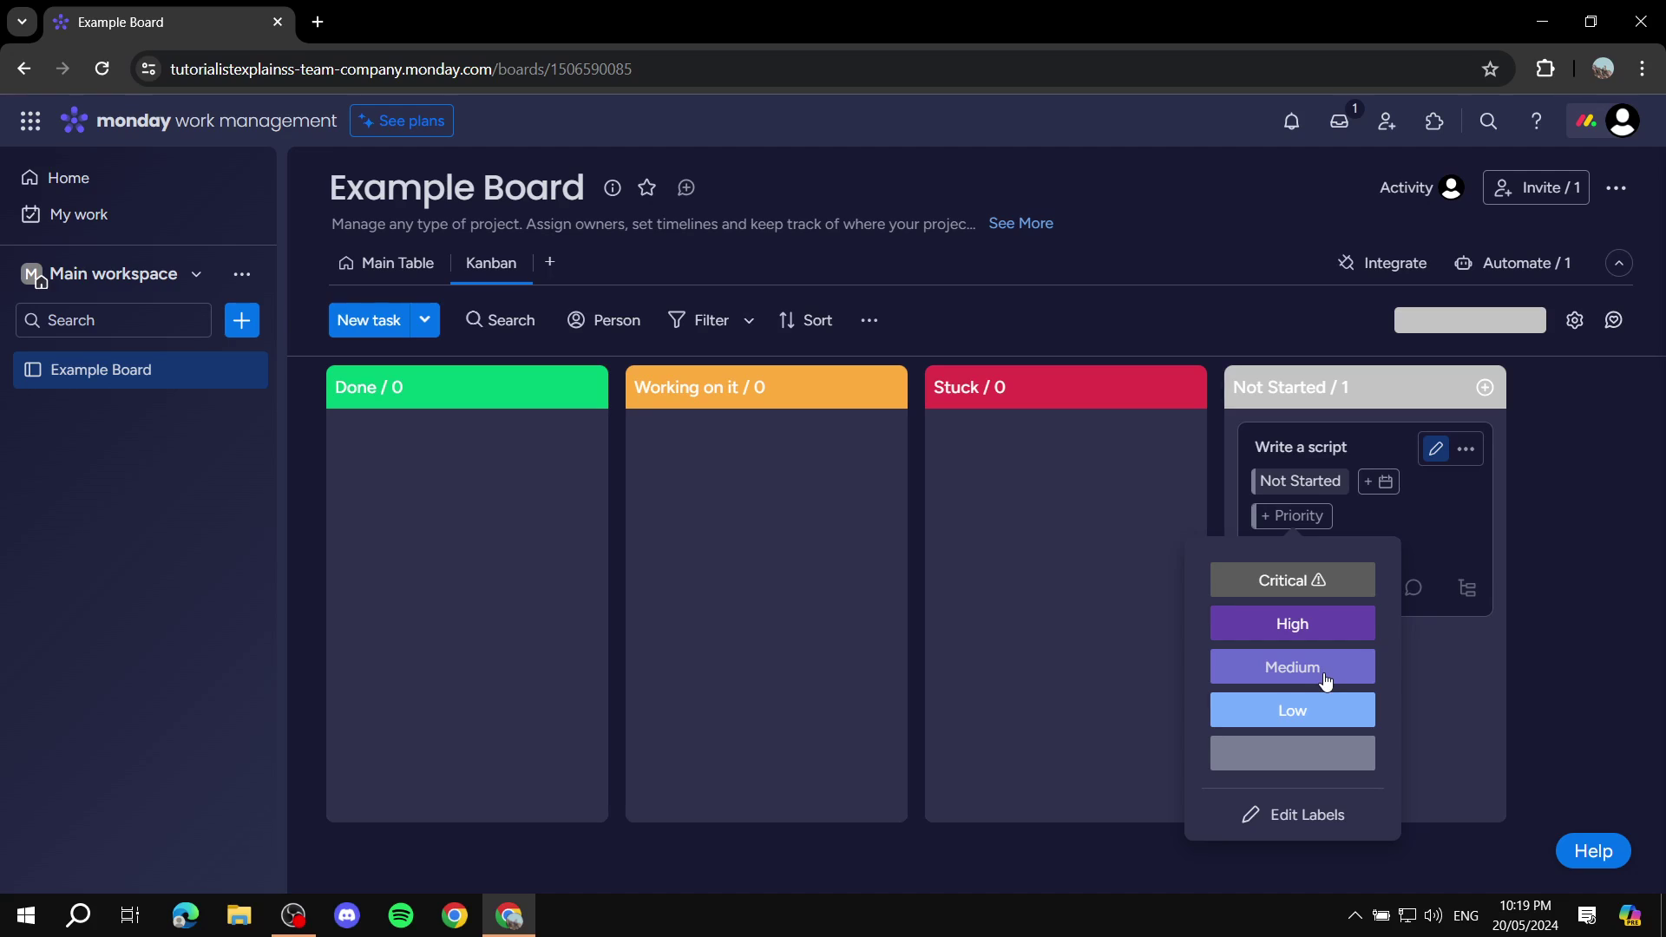
left_click(1308, 629)
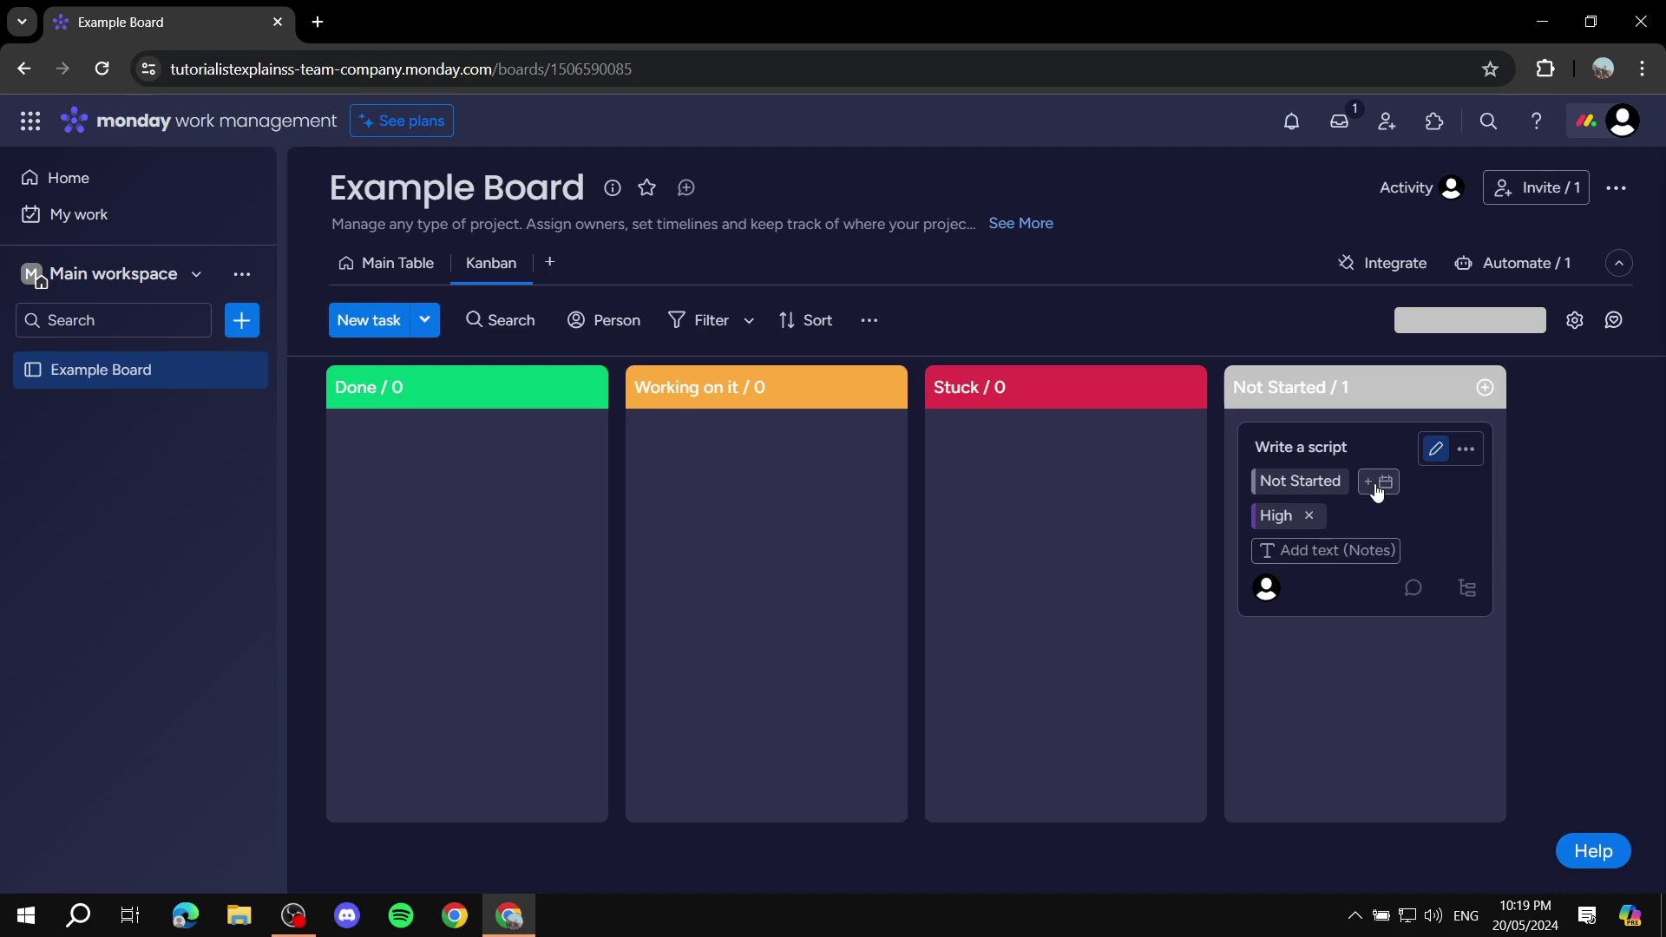
left_click(1537, 510)
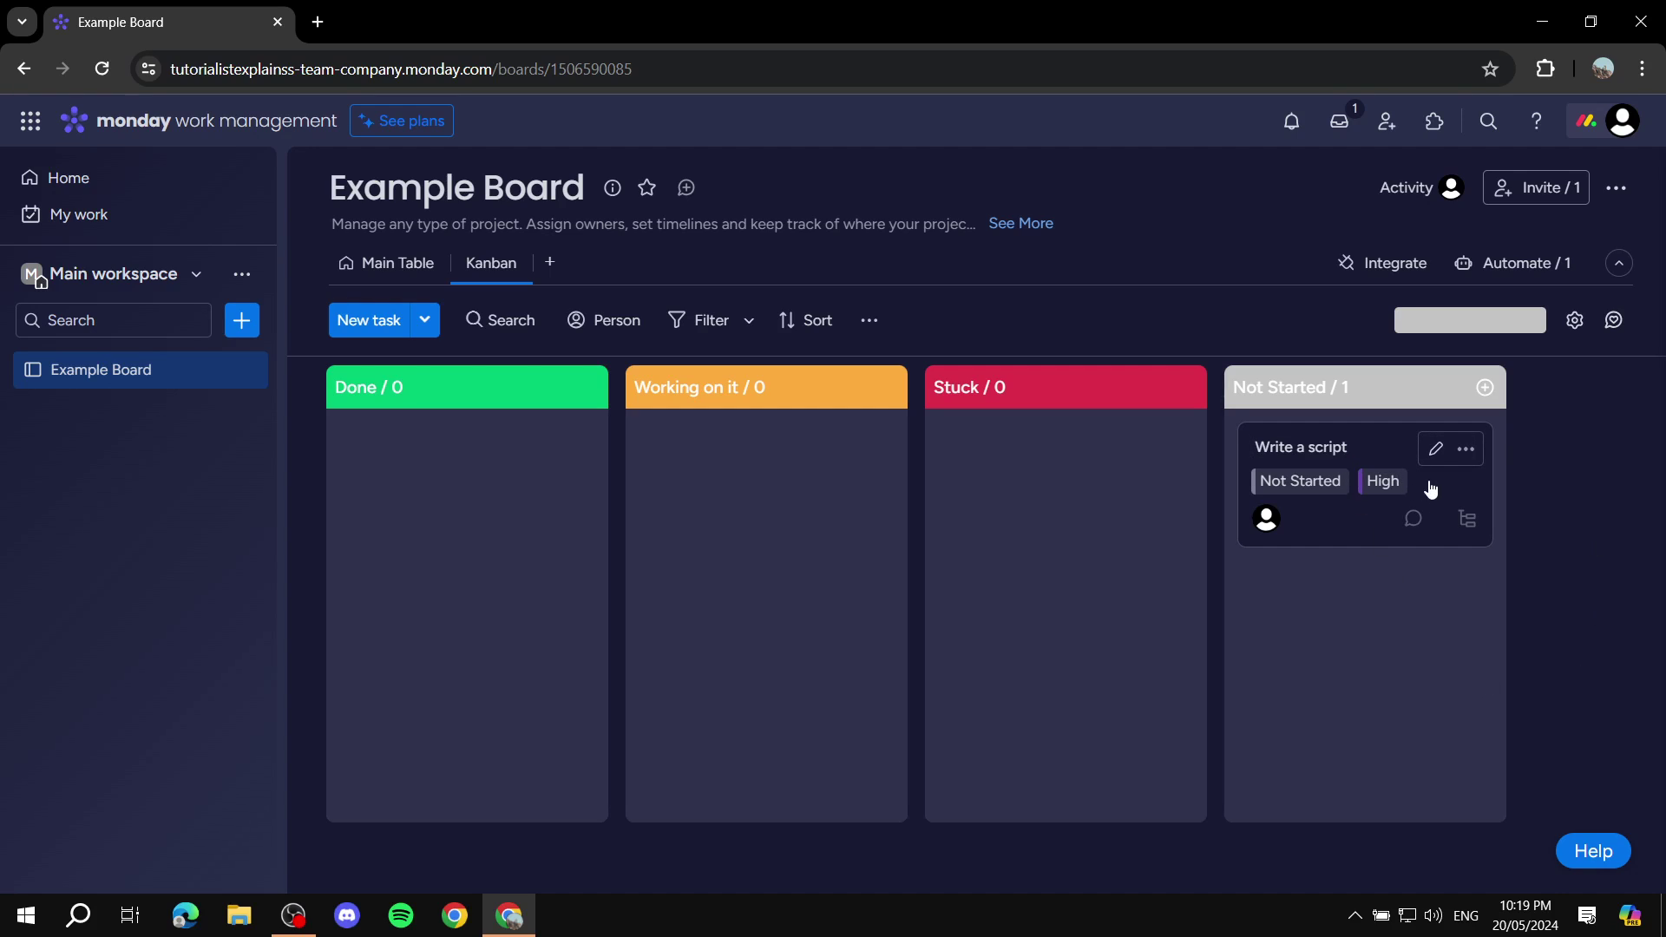
- Move the "Write a script" card through the status columns and back to Not Started, and dismiss the automation notification
left_click_drag(1431, 490, 1421, 458)
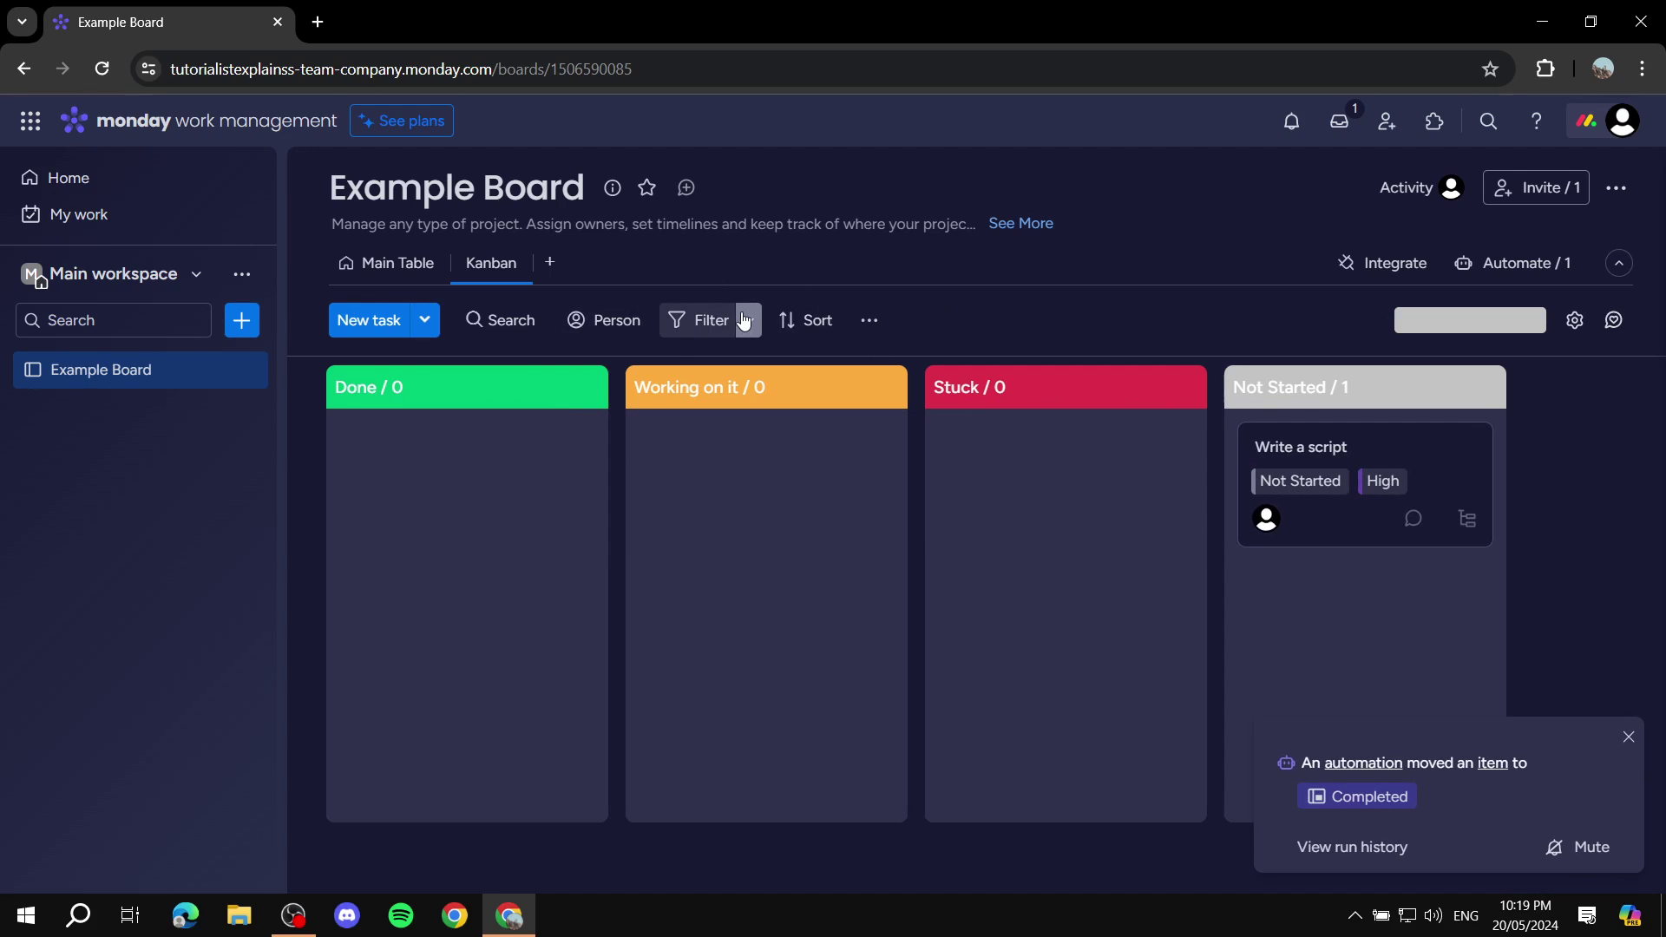
left_click(1630, 740)
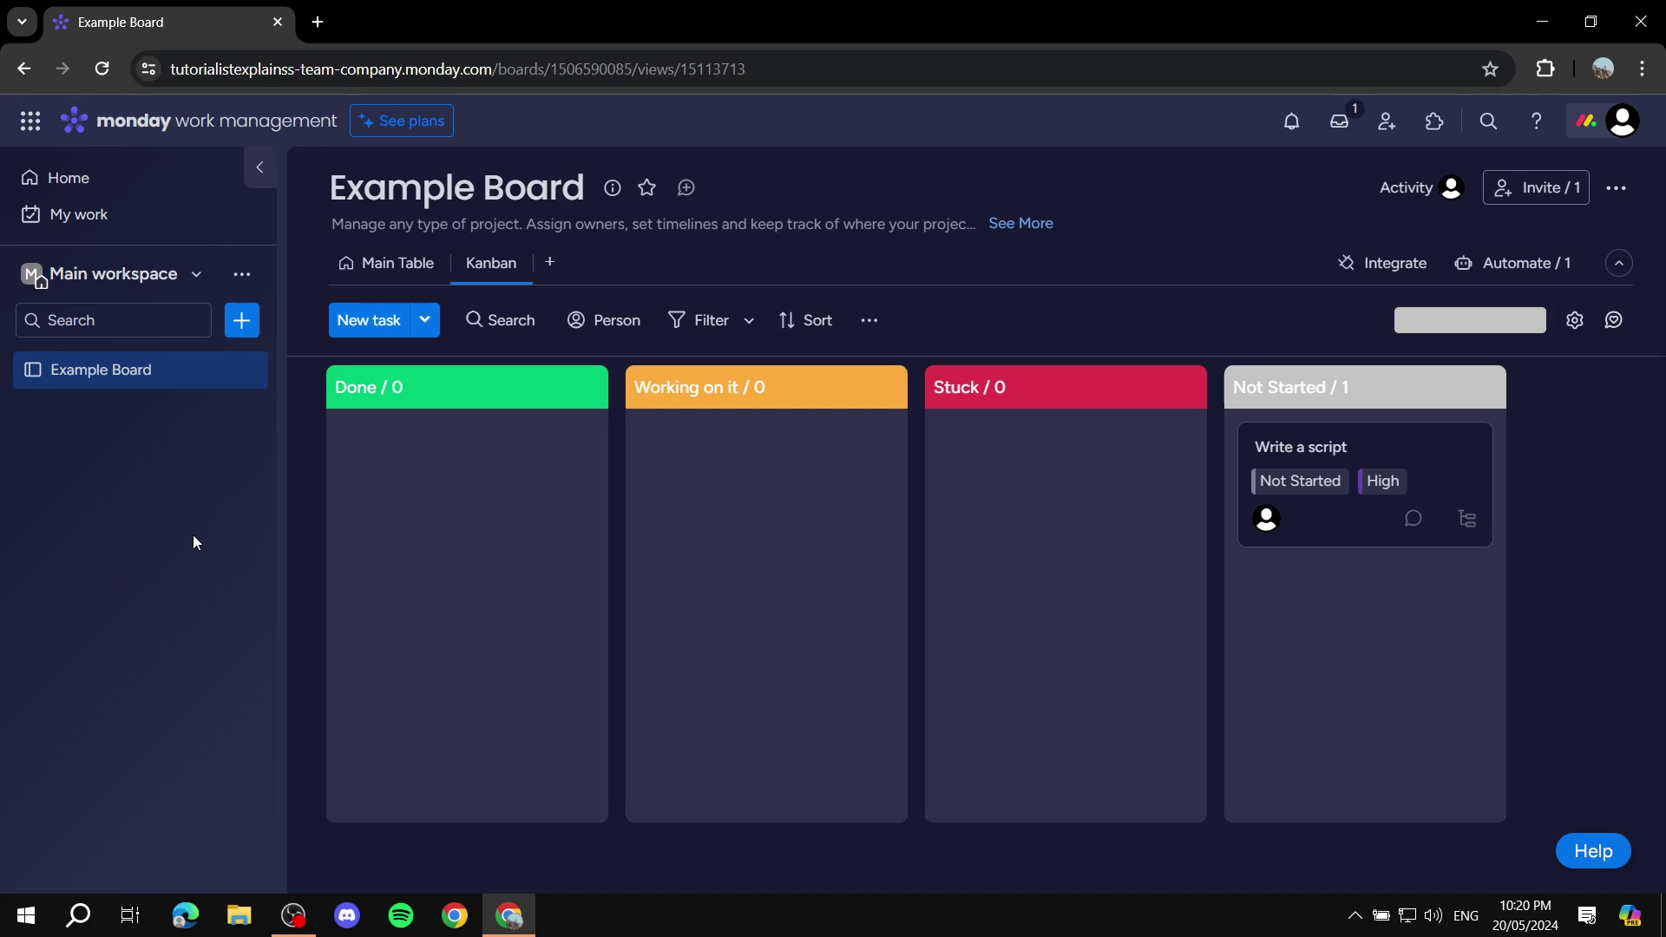
- Open the My Work page and review the assigned tasks grouped by date
left_click(61, 217)
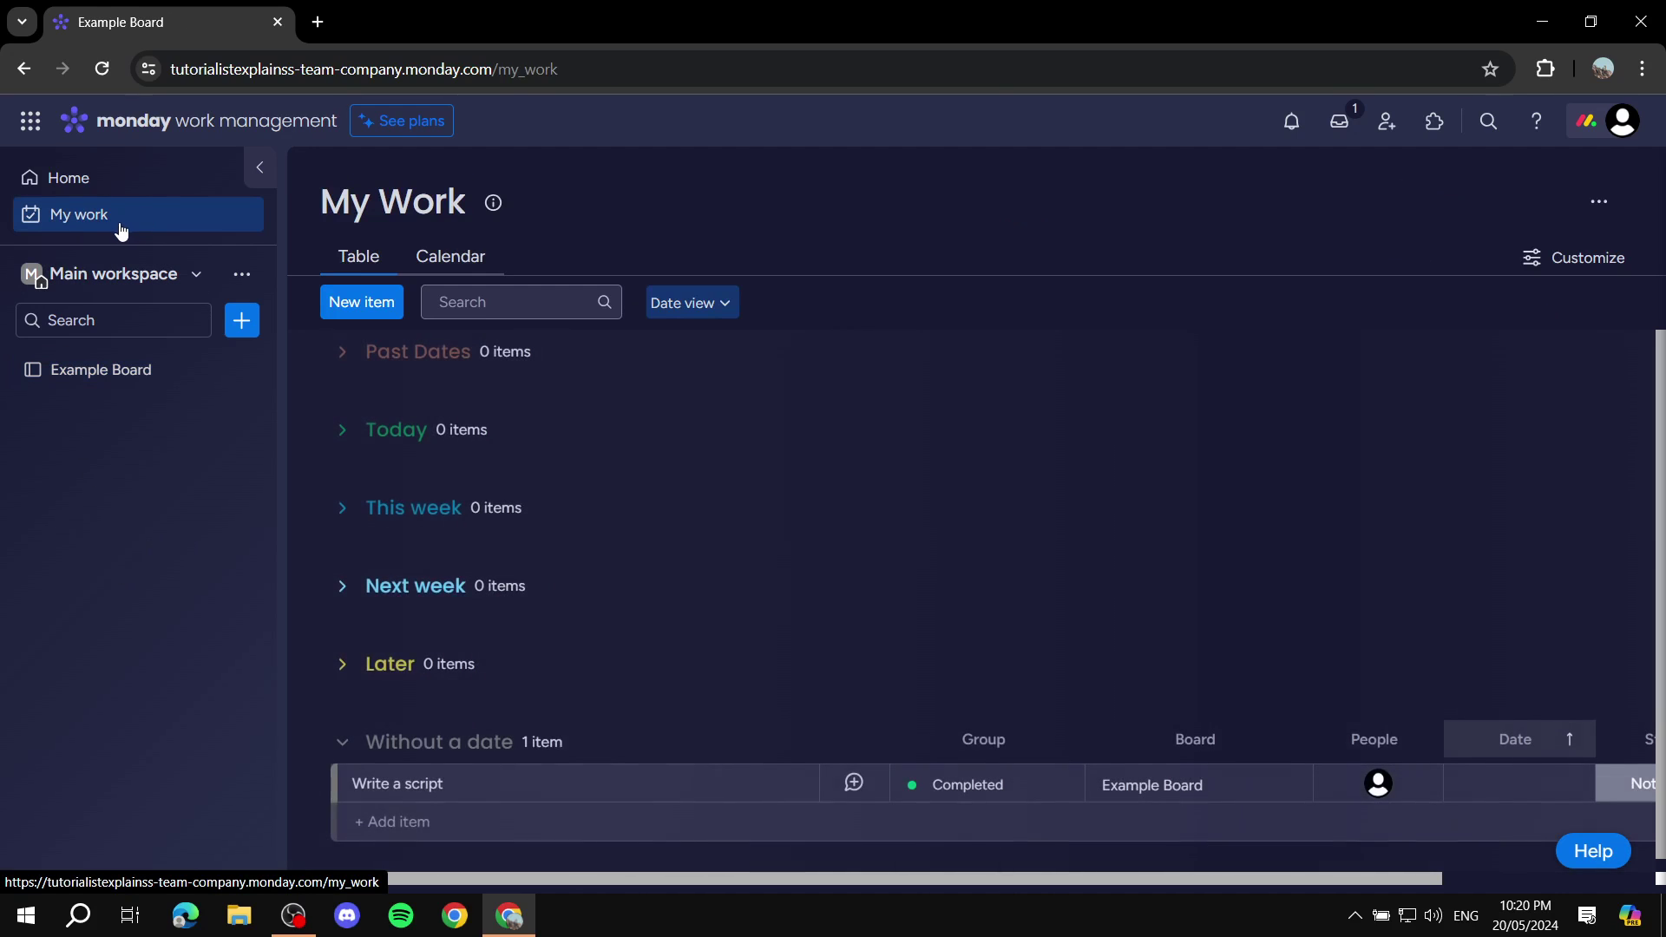
scroll(737, 538, "down", 1)
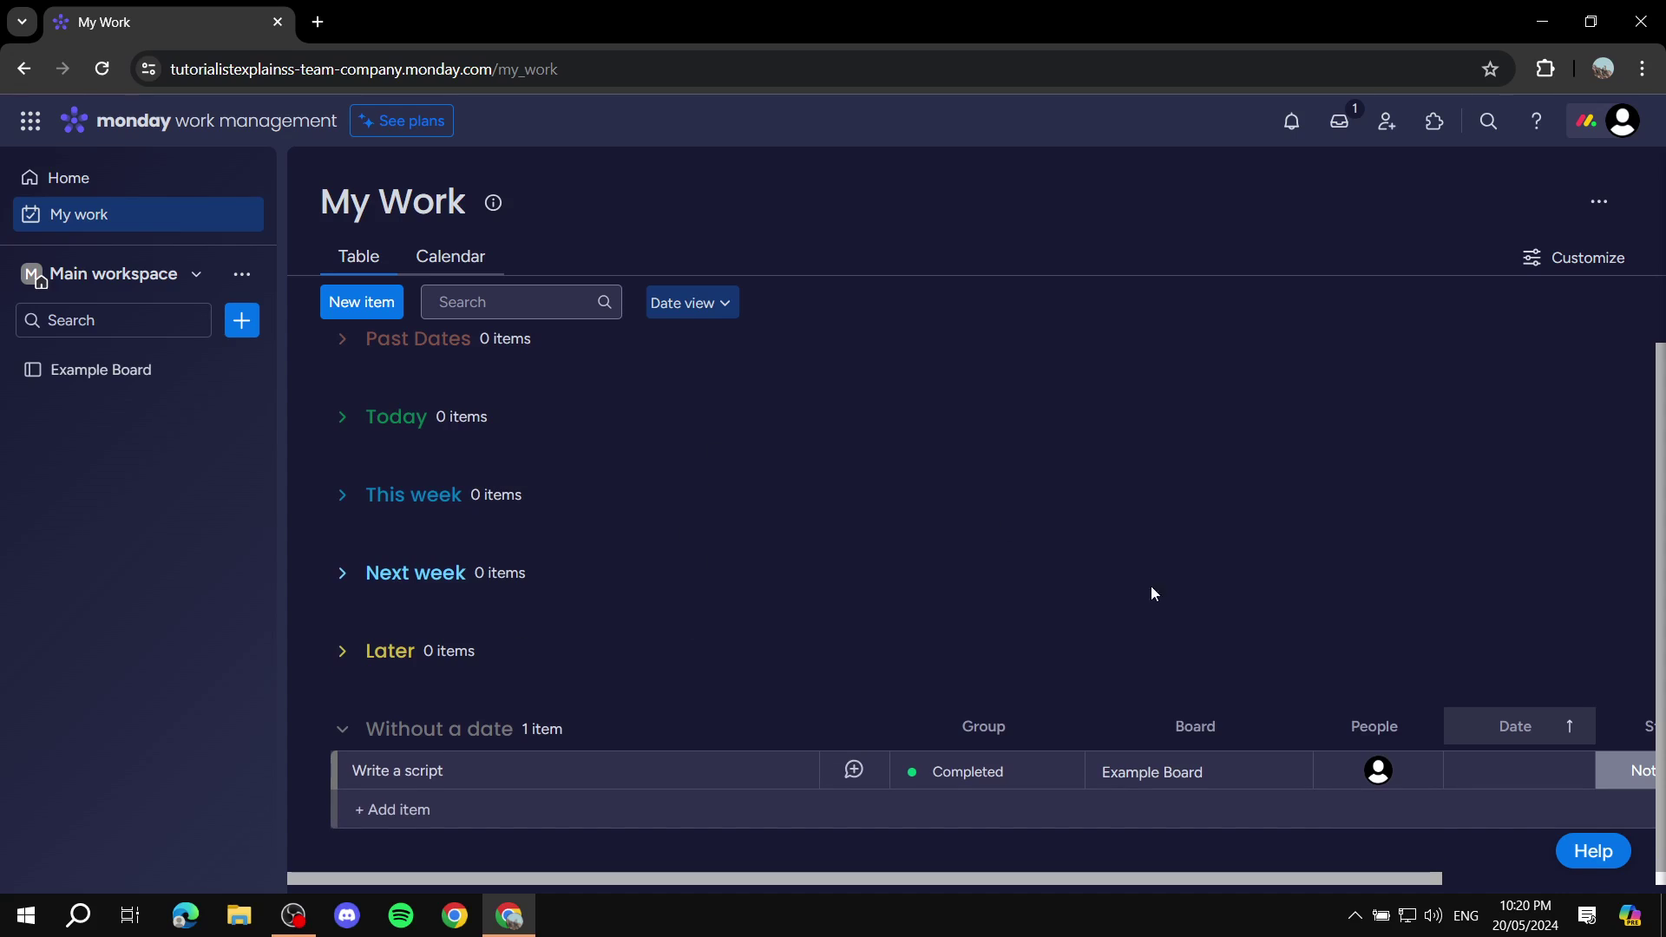
scroll(781, 616, "up", 1)
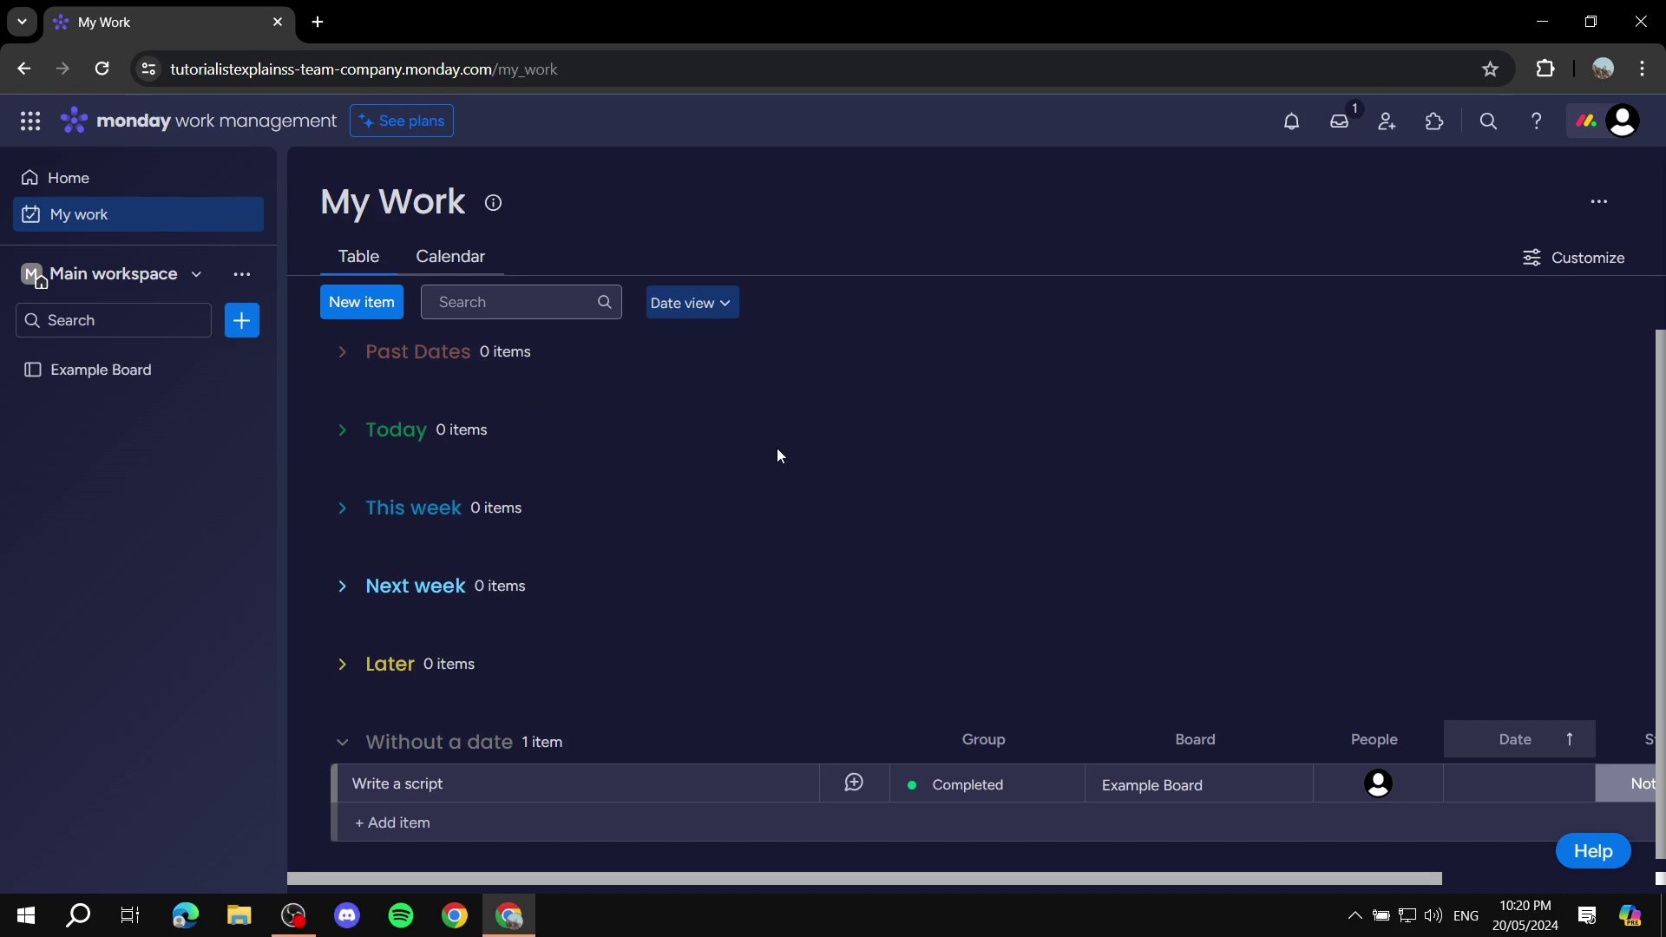
- Check the assigned work in the Calendar view of My Work and return to the Table view
left_click(431, 257)
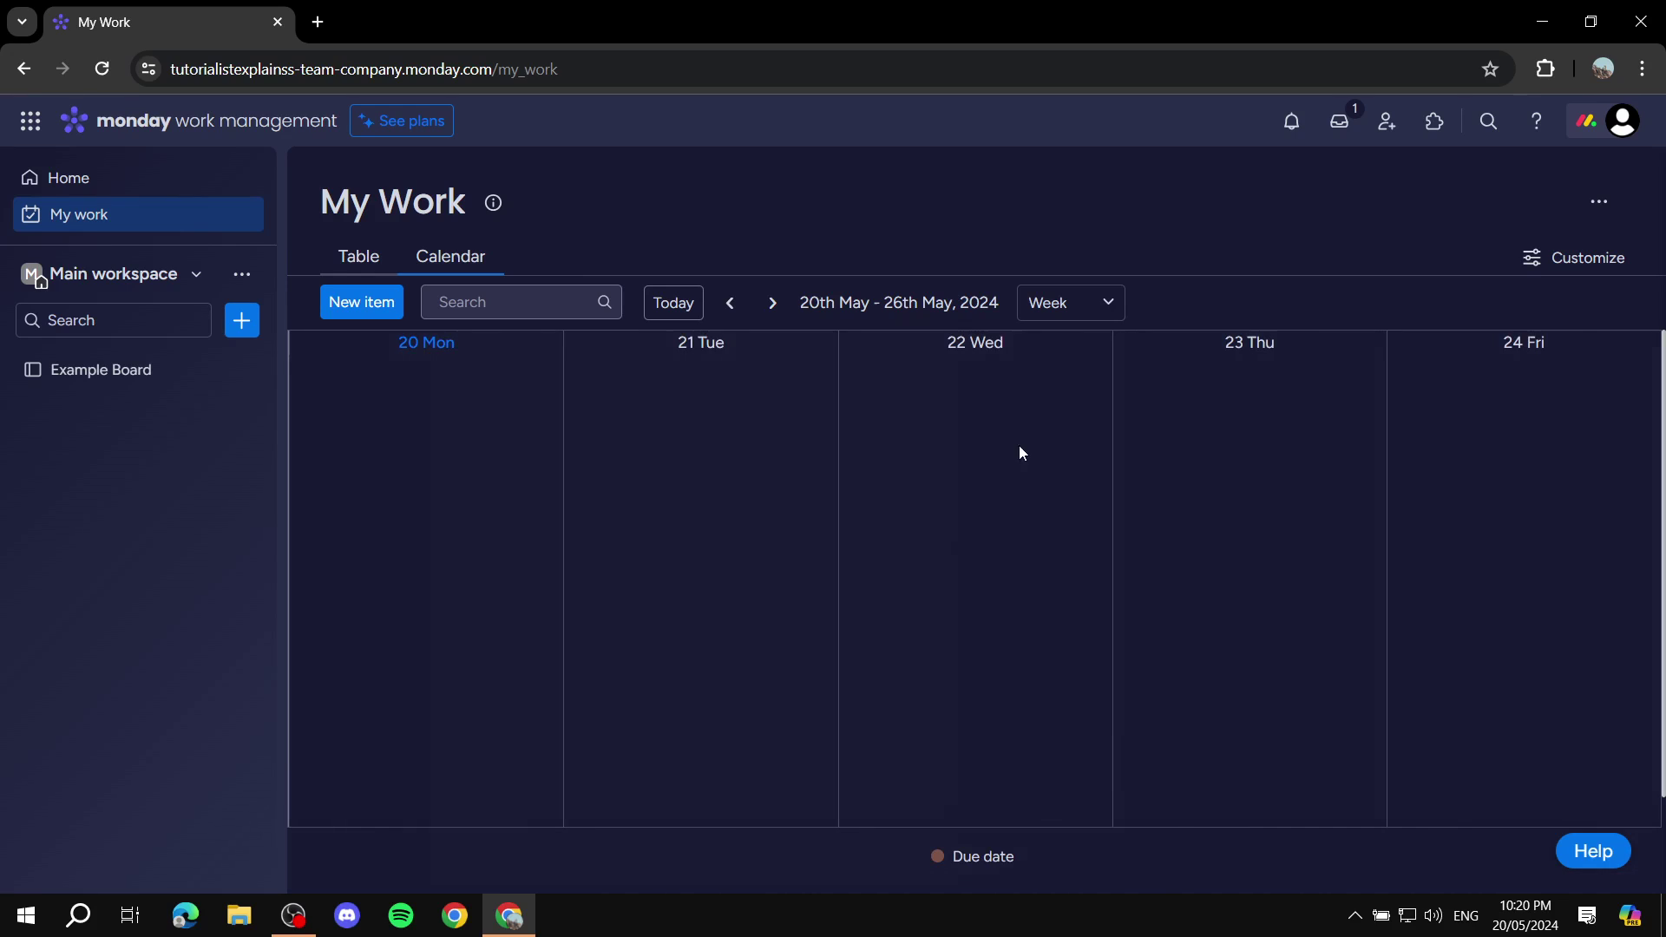
left_click(356, 261)
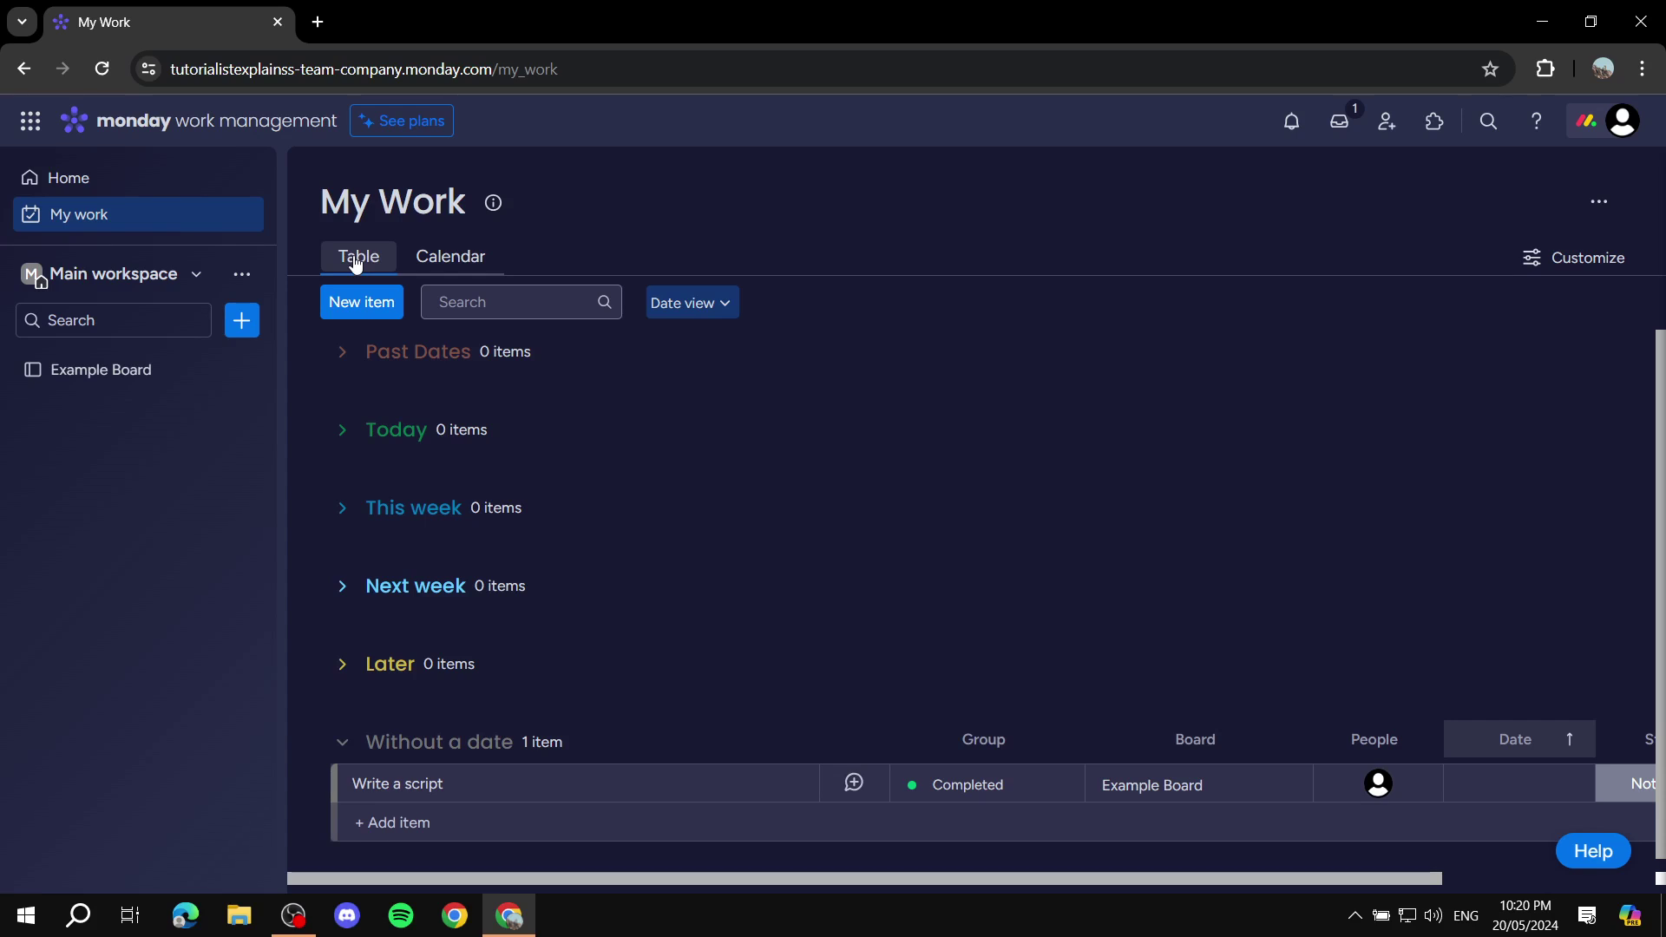
- Open the Home page and look through the recently visited boards, update feed and remaining sections
left_click(153, 178)
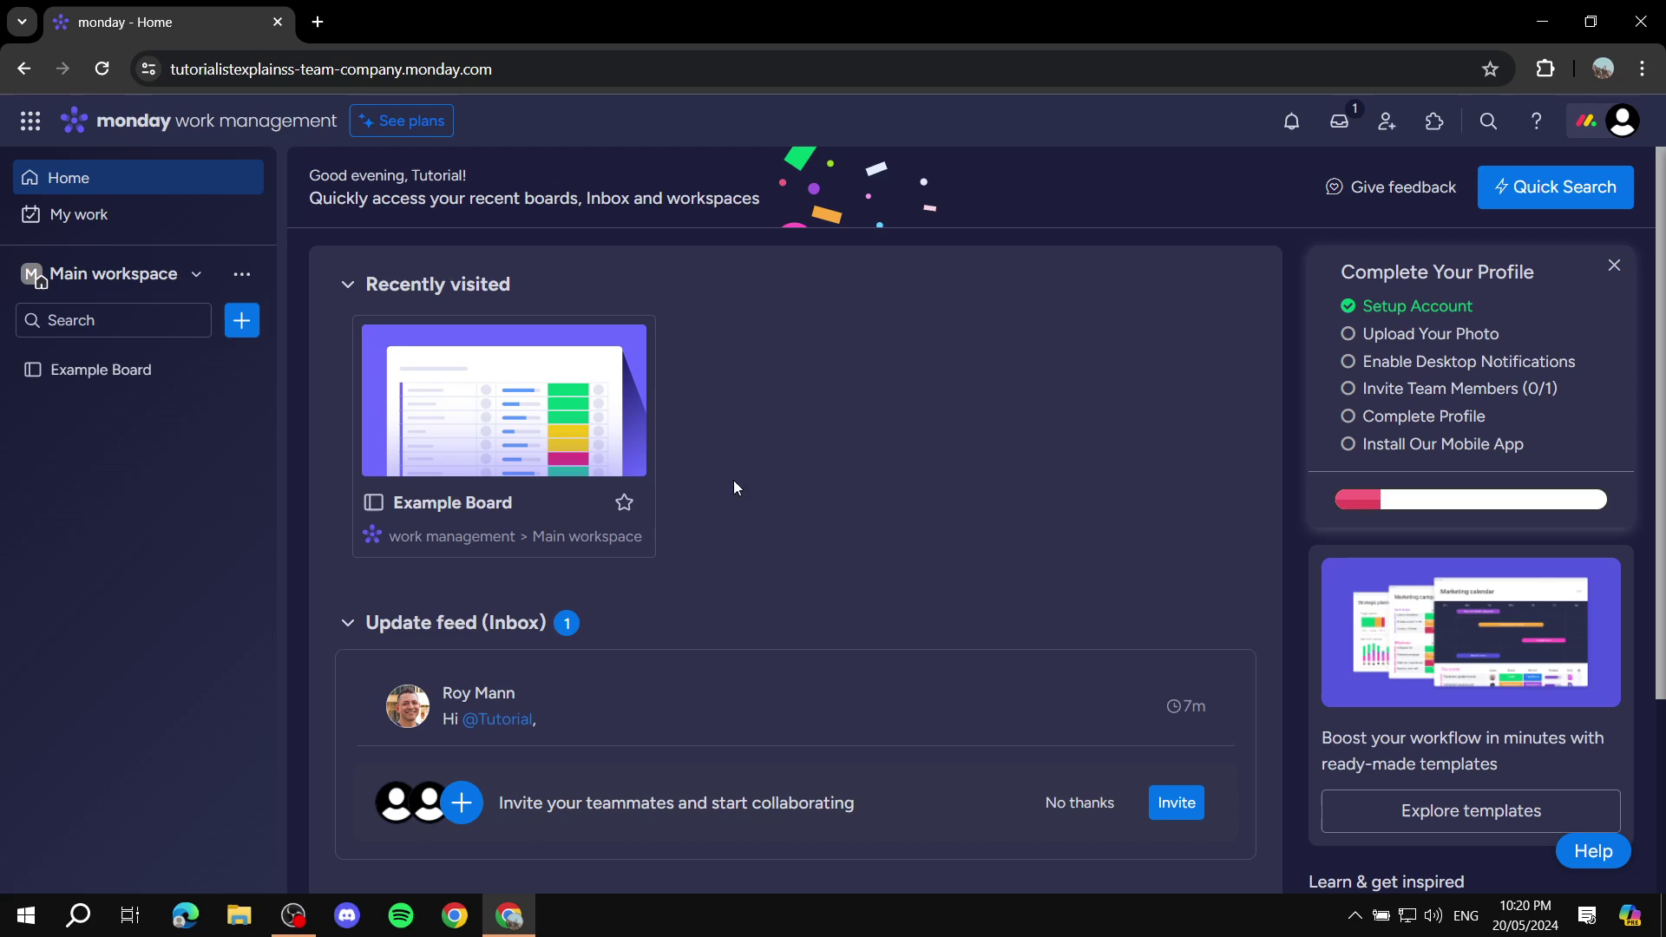
scroll(729, 860, "down", 3)
scroll(868, 709, "up", 3)
scroll(979, 429, "down", 3)
scroll(1019, 751, "up", 3)
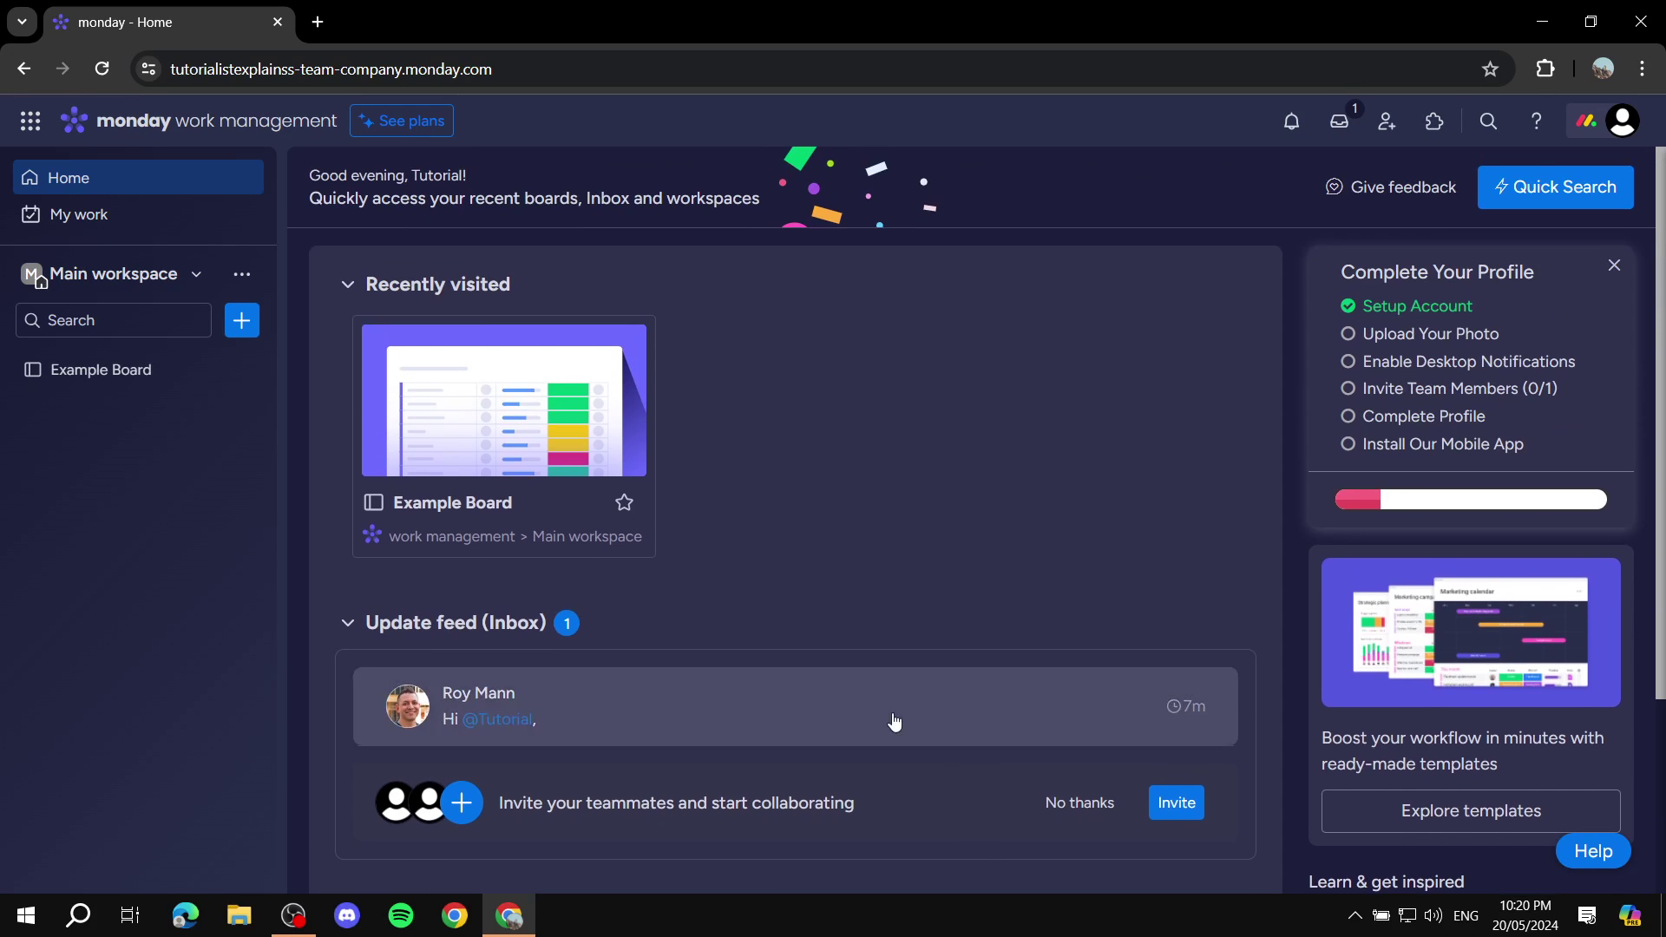
scroll(937, 517, "down", 3)
scroll(906, 508, "up", 3)
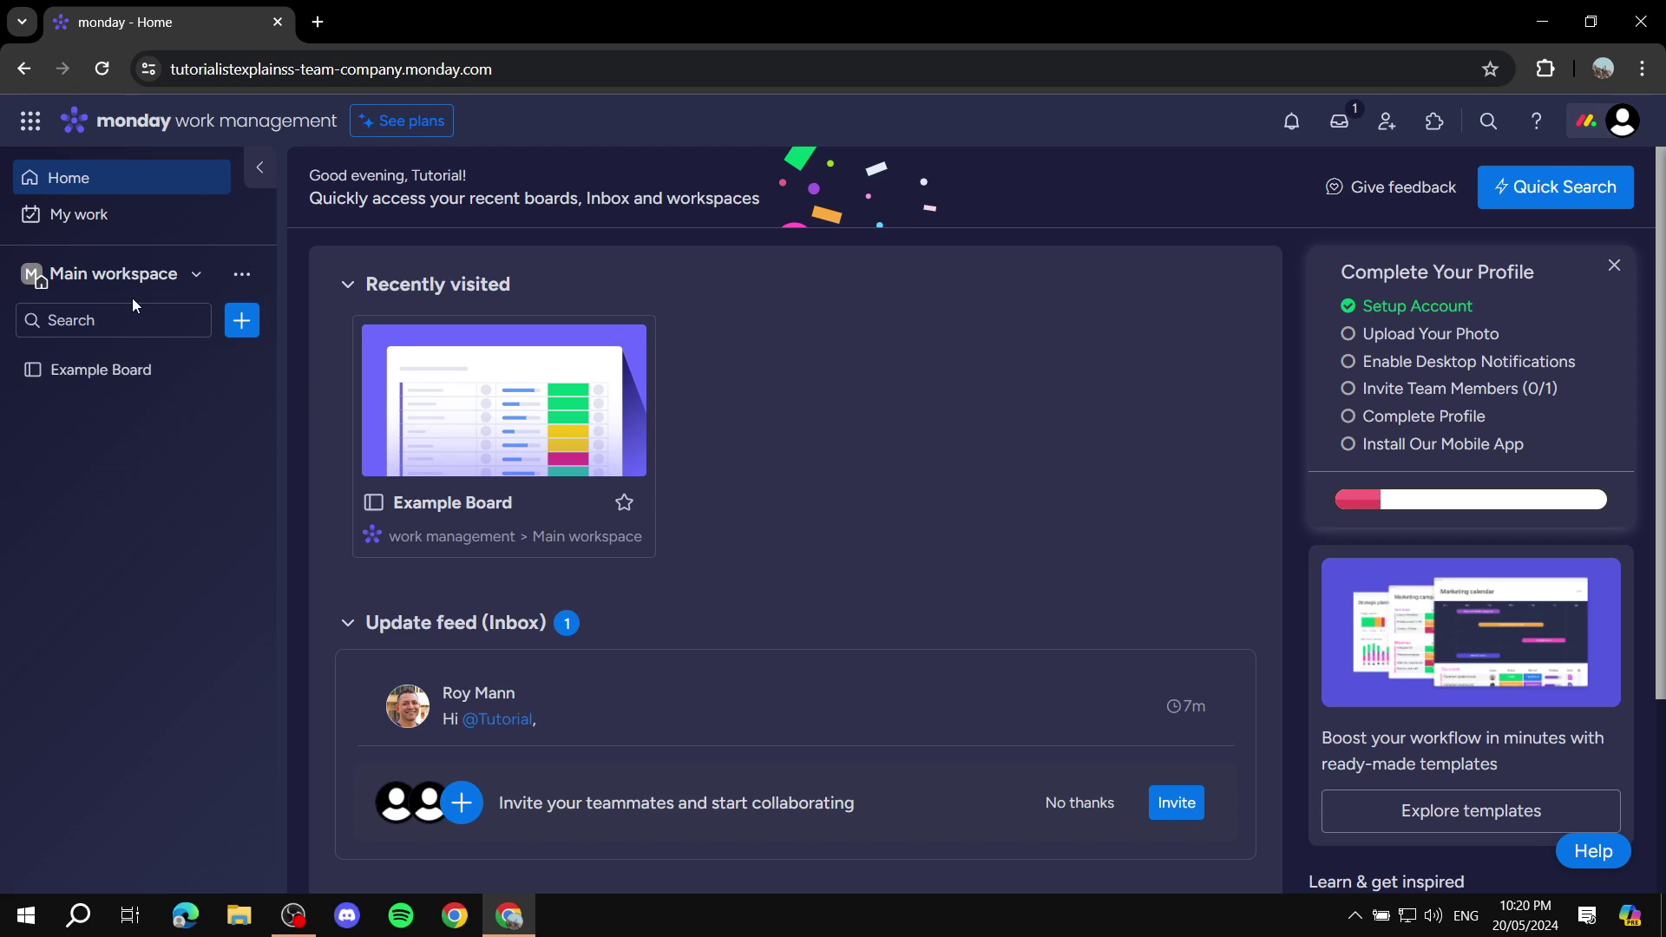
- View the list of available workspaces and the options for adding or browsing them, and close the list
left_click(103, 274)
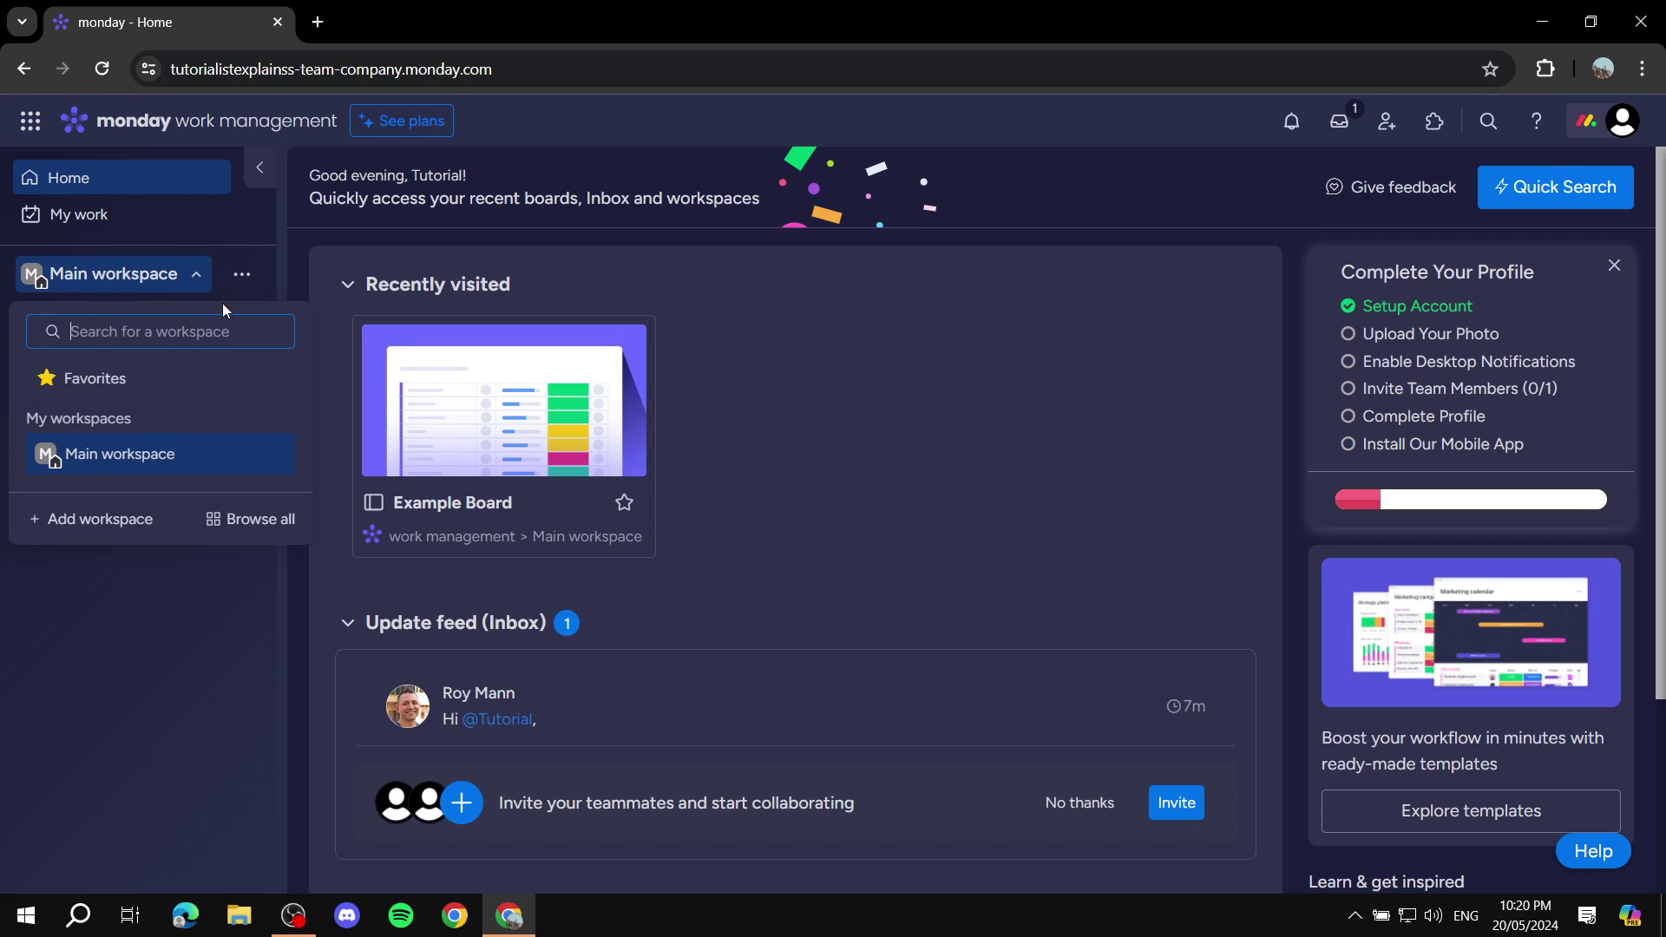
left_click(127, 278)
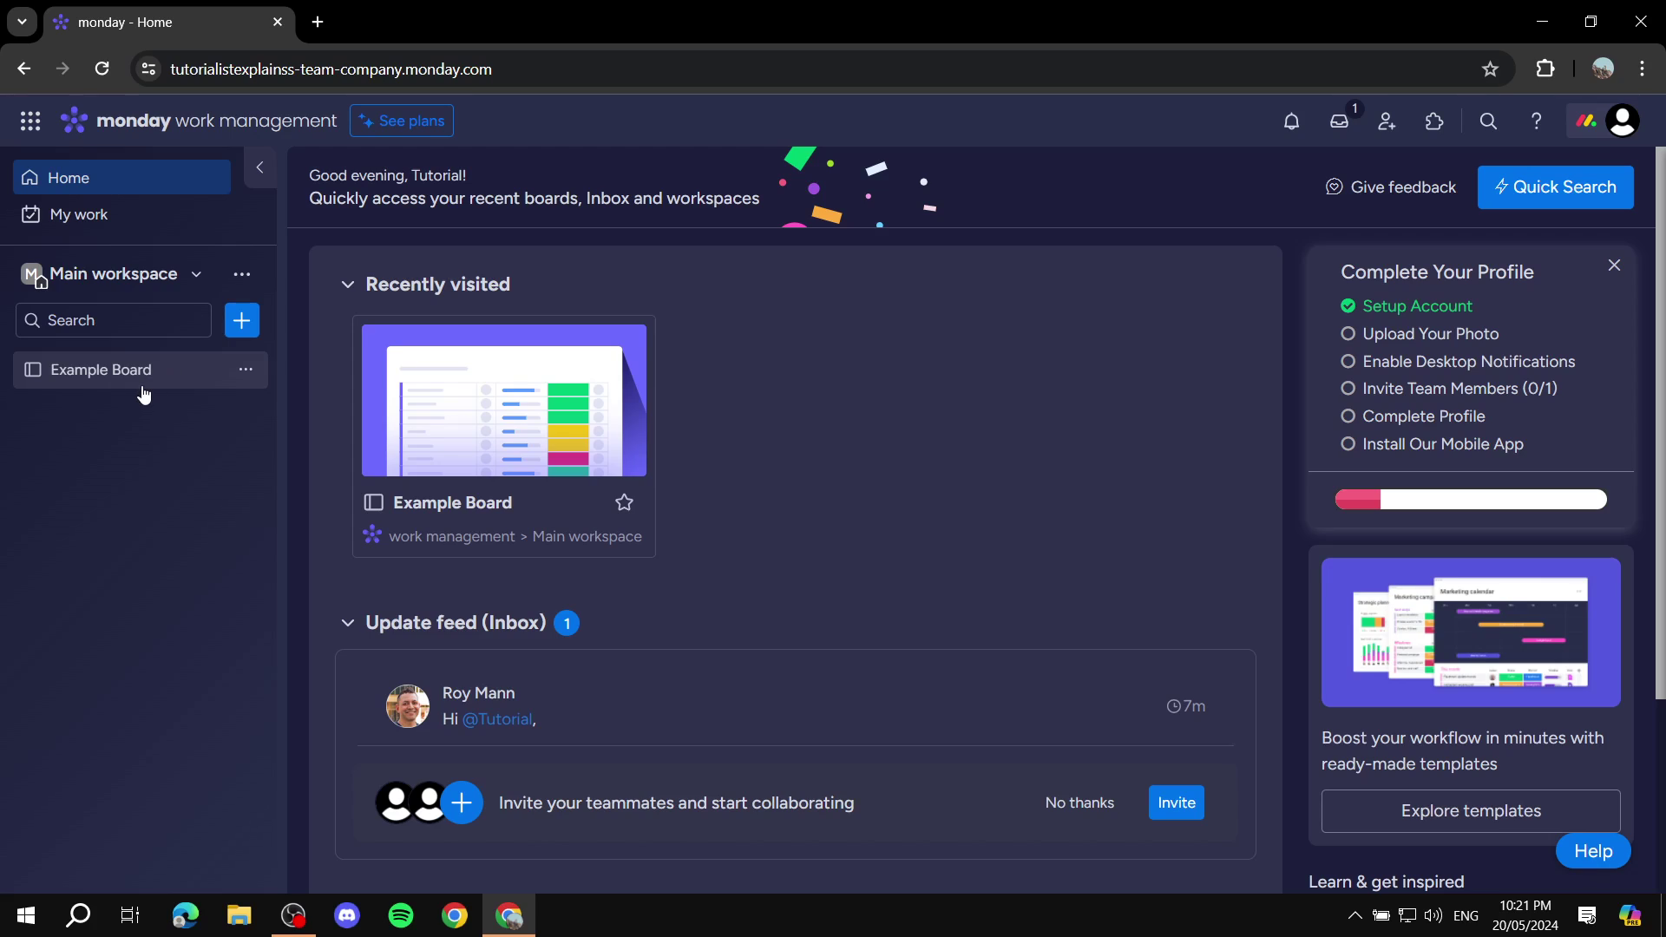
left_click(170, 276)
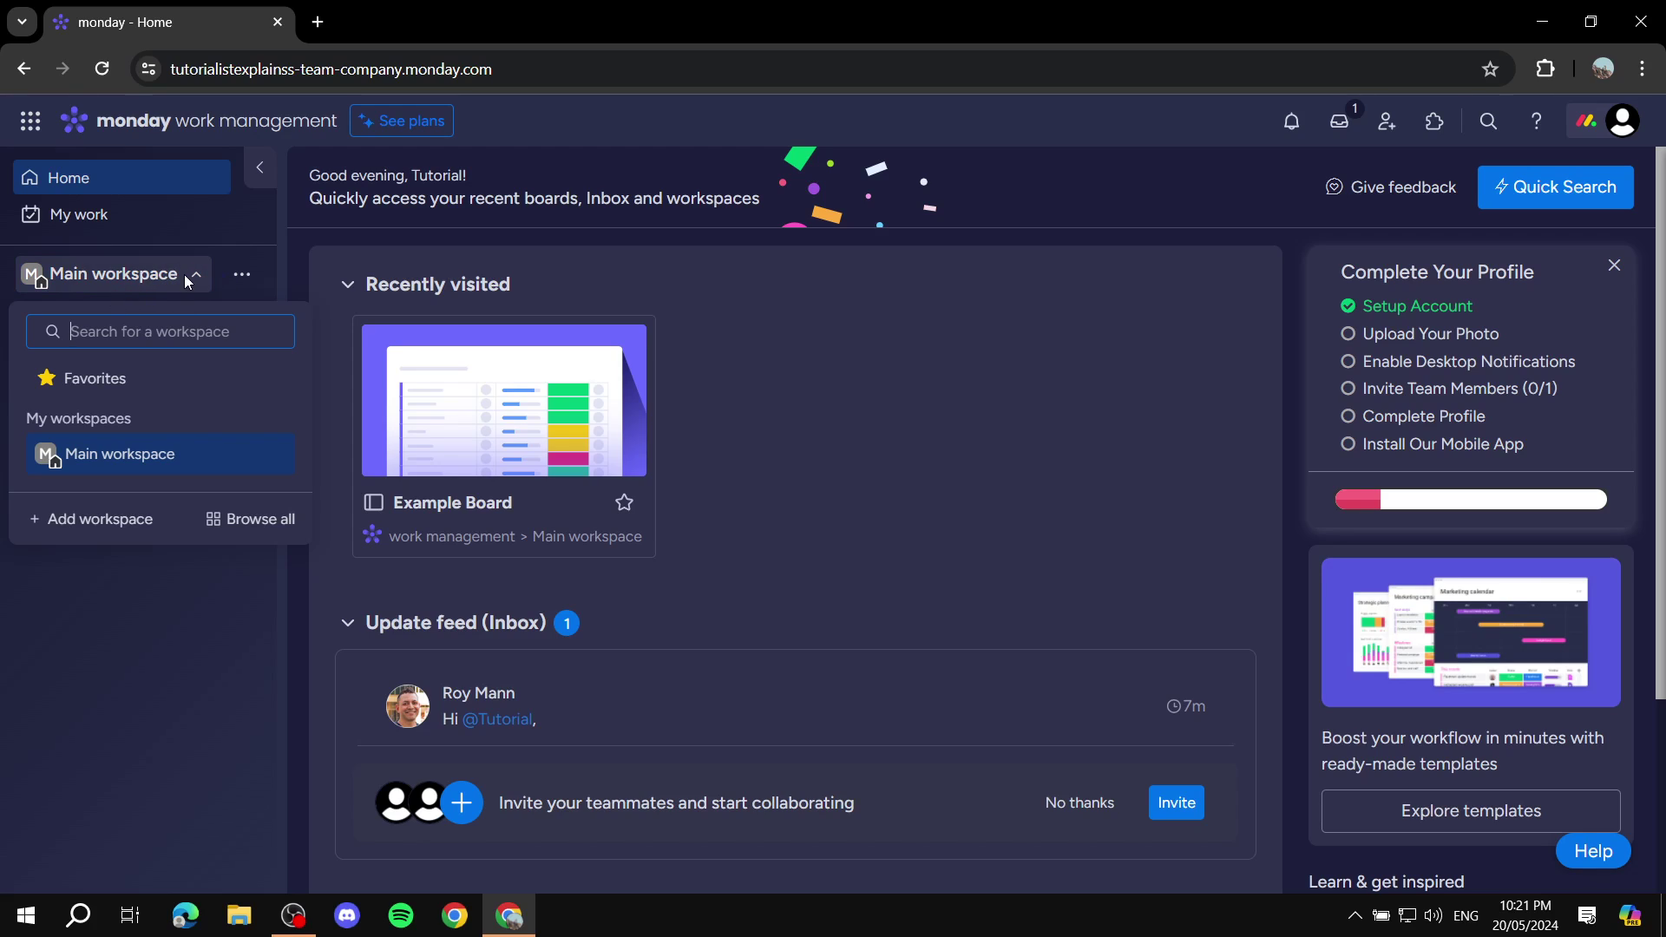
left_click(187, 277)
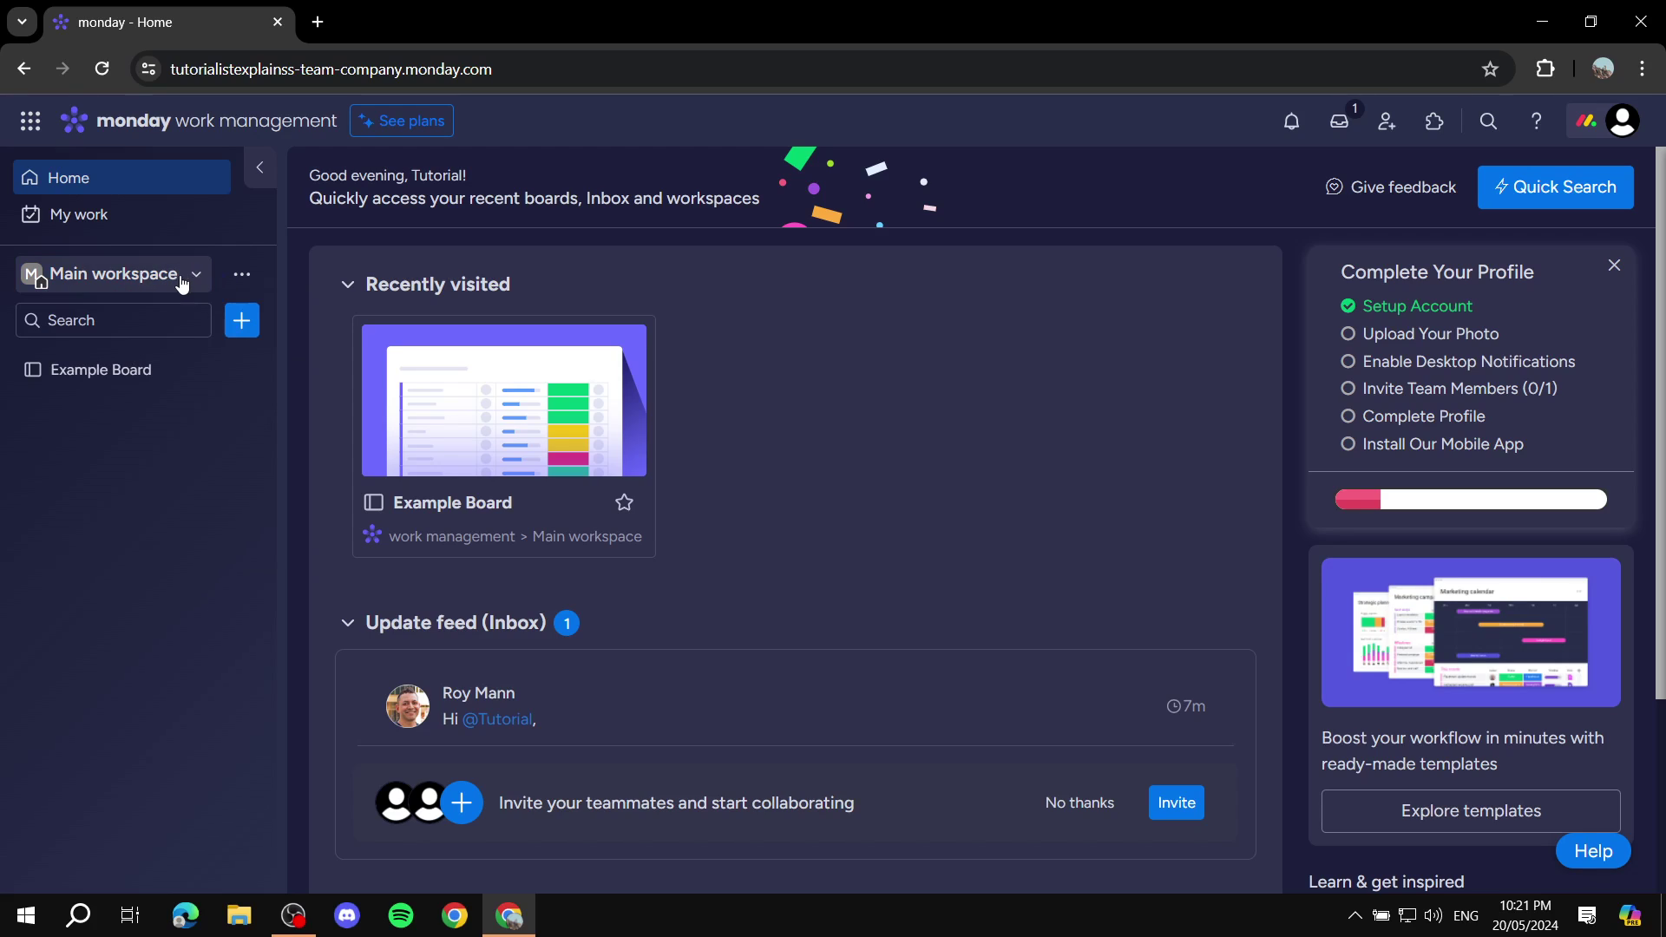
- Open Example Board, look over its board management options and close them
left_click(132, 373)
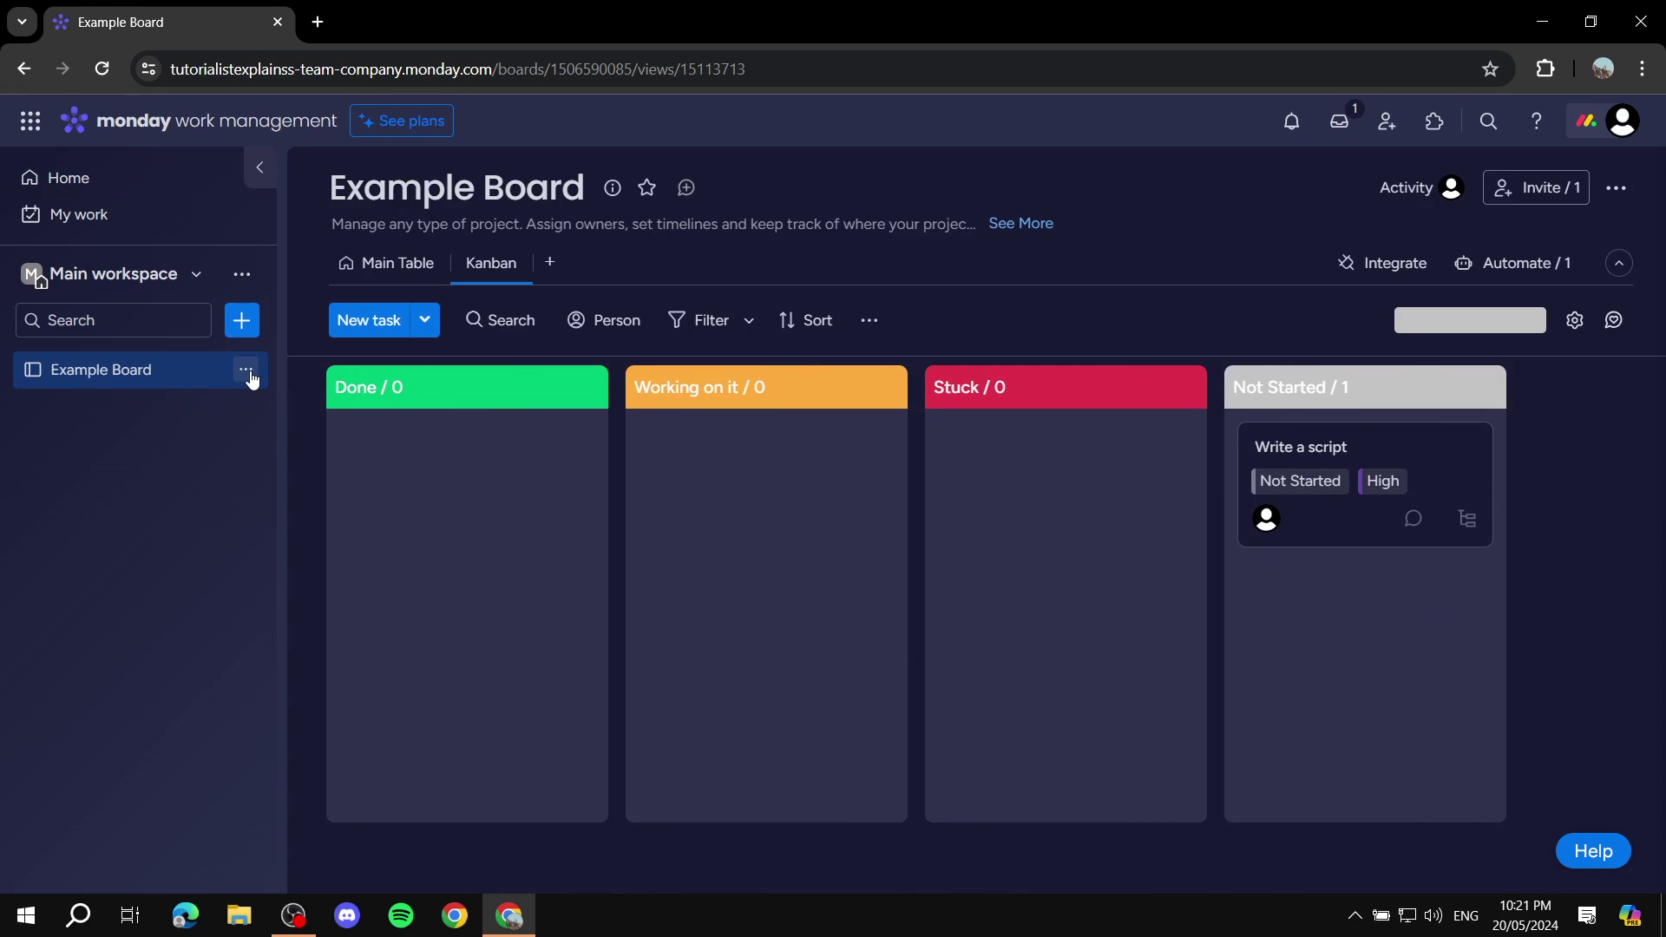
left_click(246, 371)
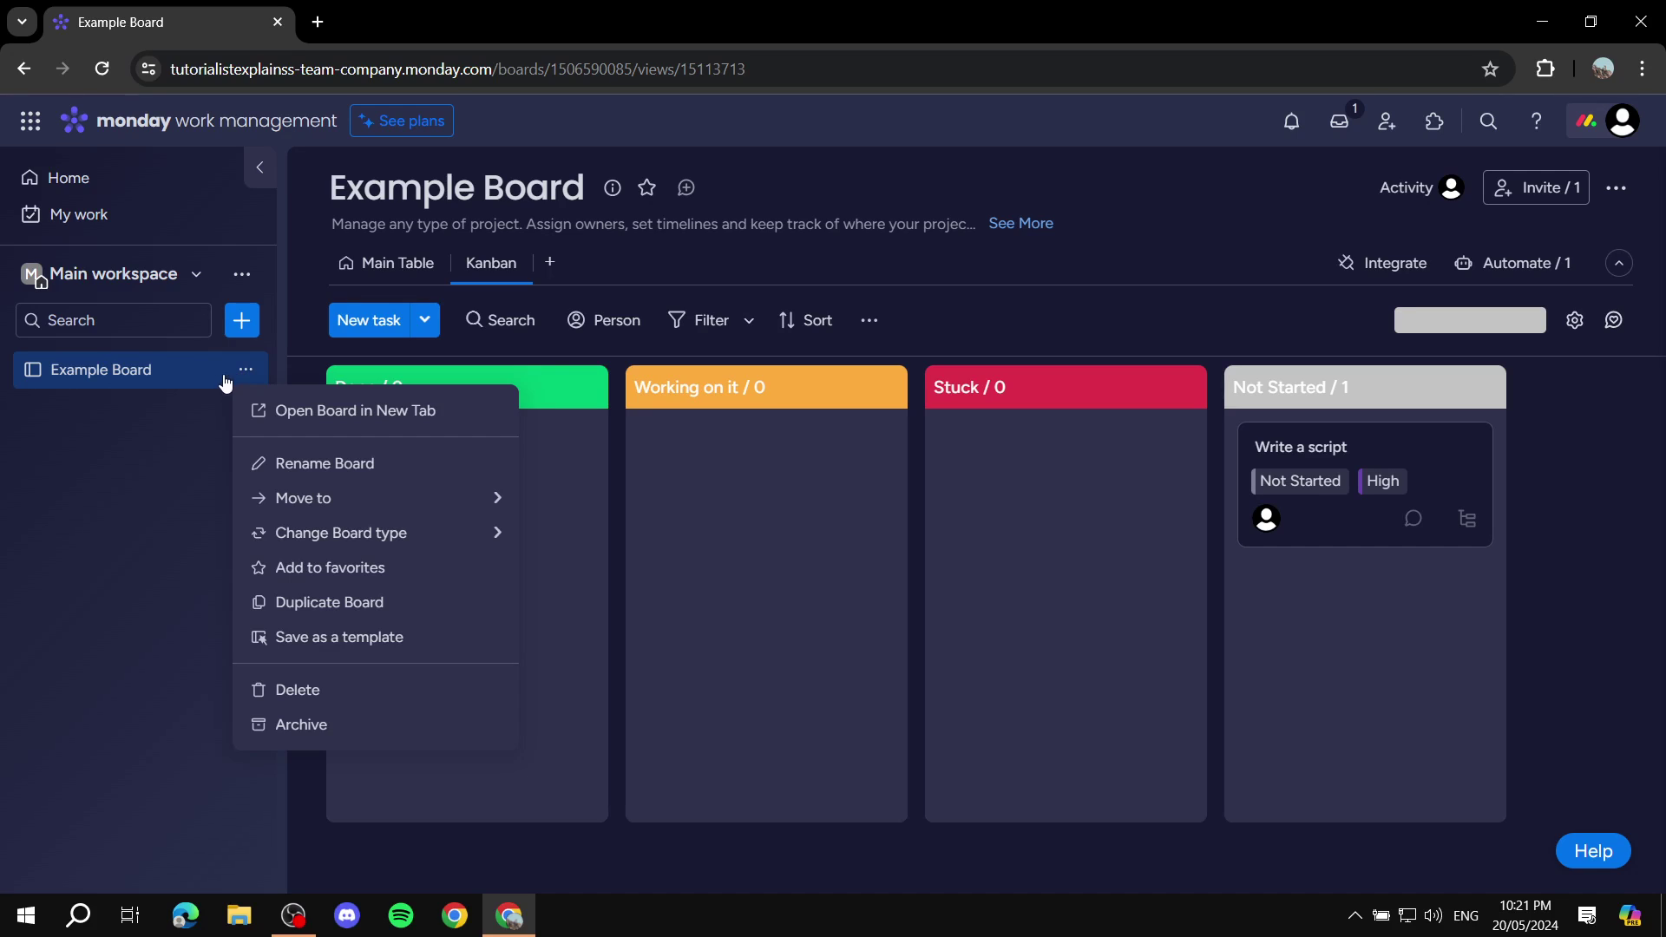
left_click(132, 461)
- Review the types of content that can be added to Main workspace, and check the workspace list again
left_click(234, 321)
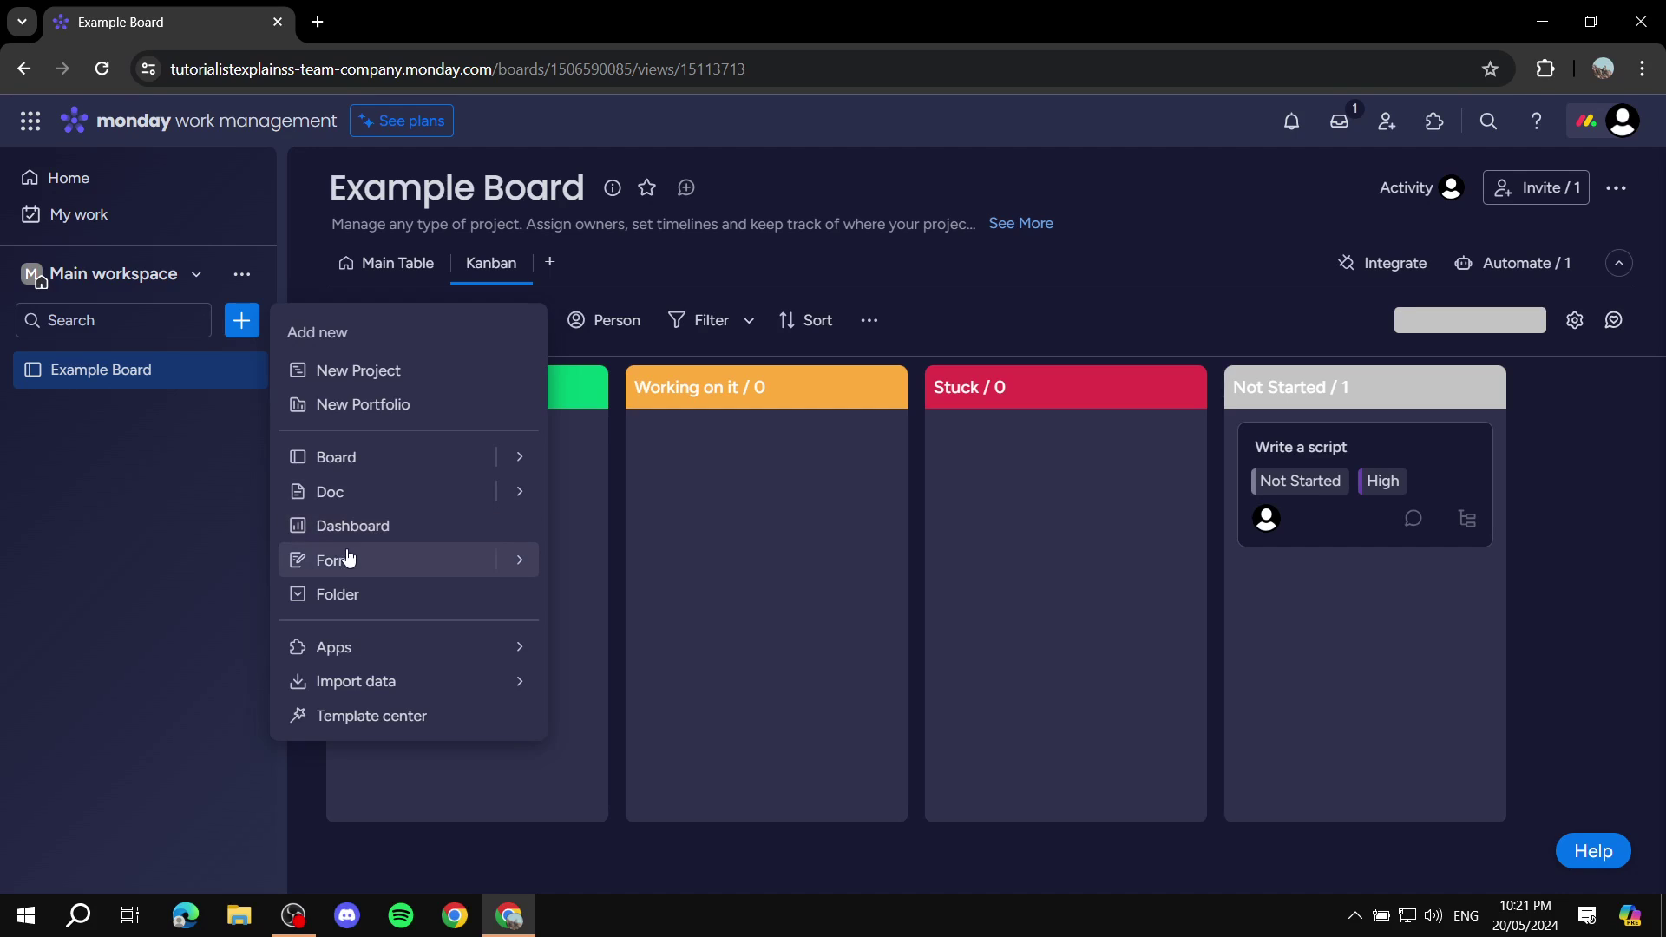
mouse_move(428, 699)
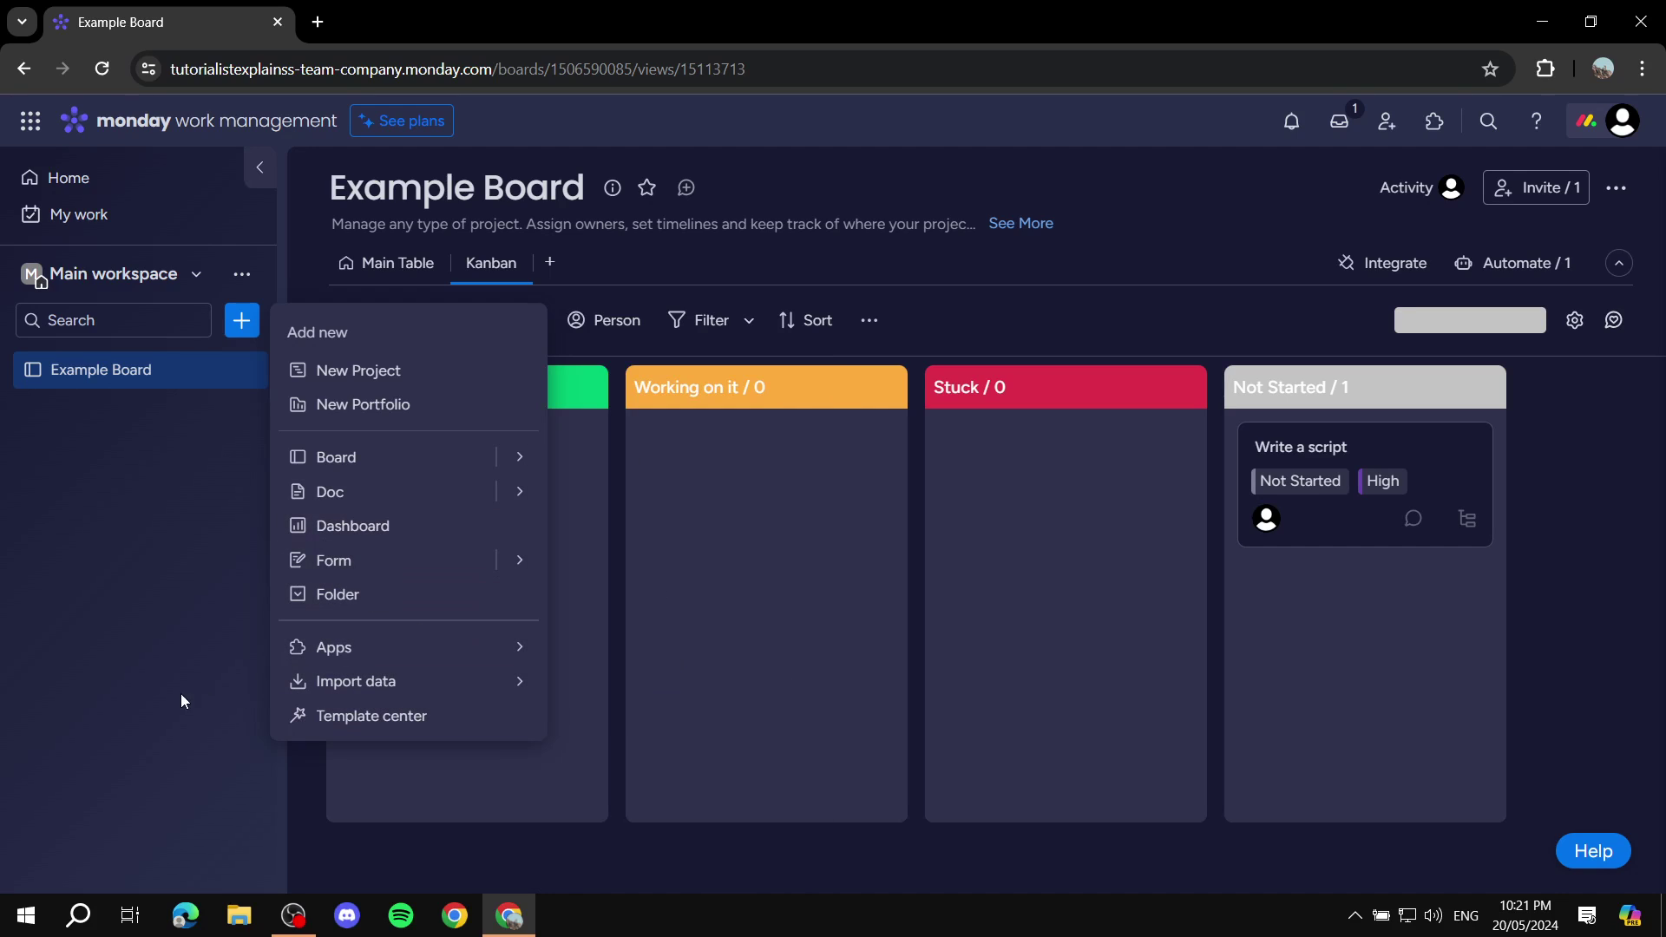
left_click(165, 628)
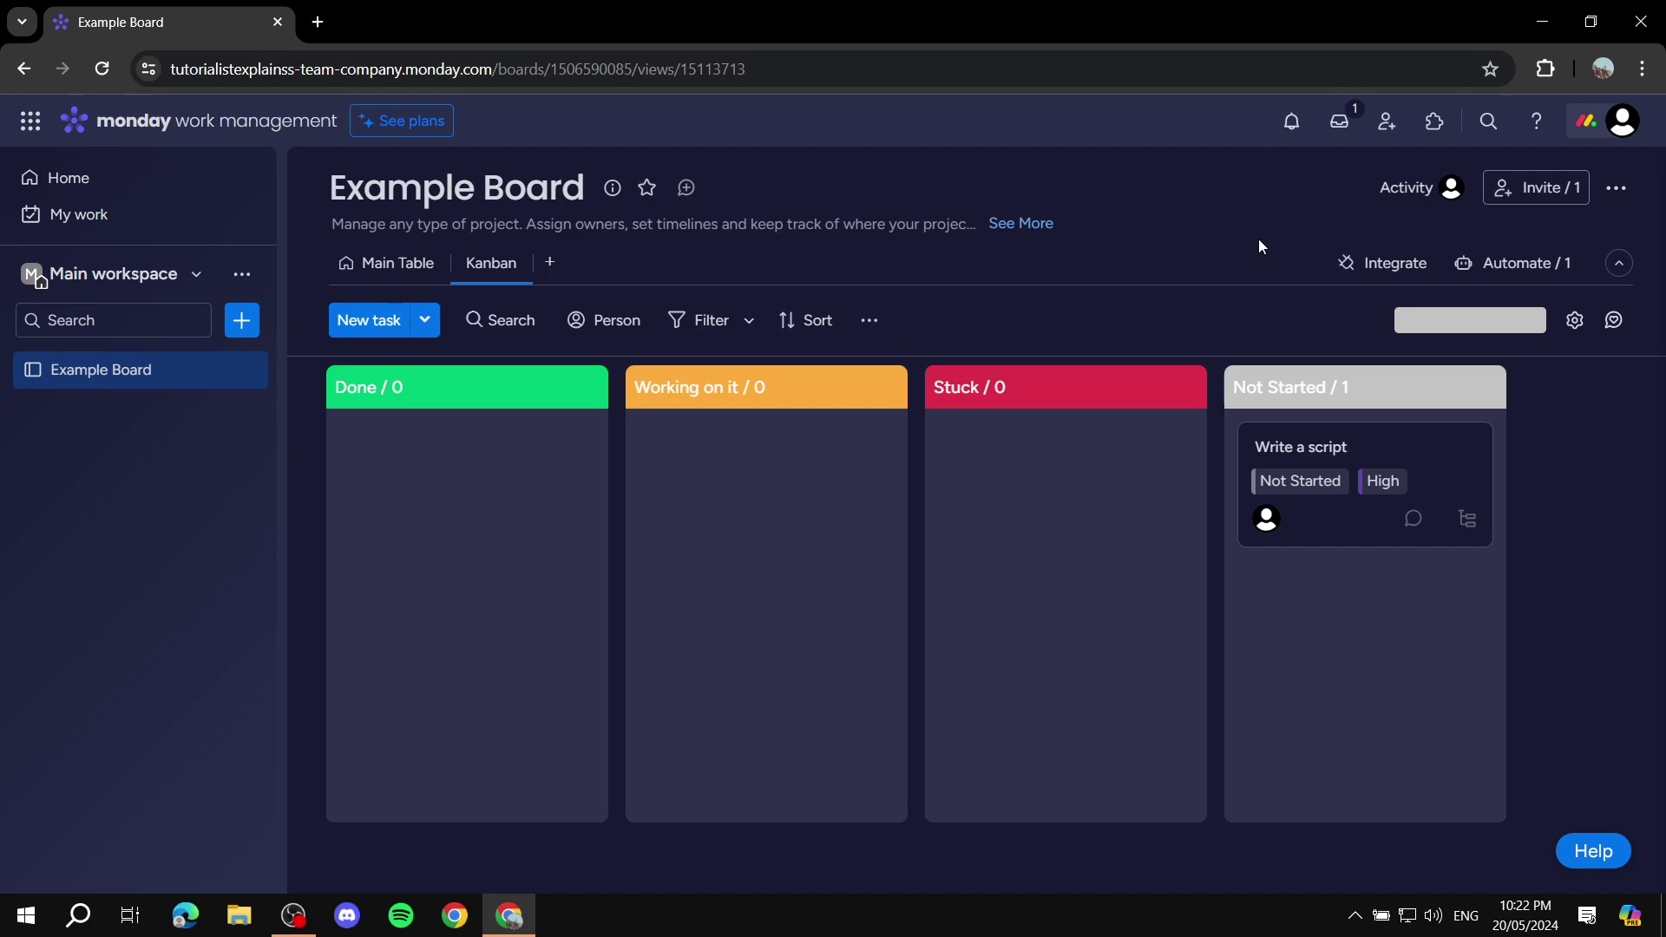
left_click(178, 277)
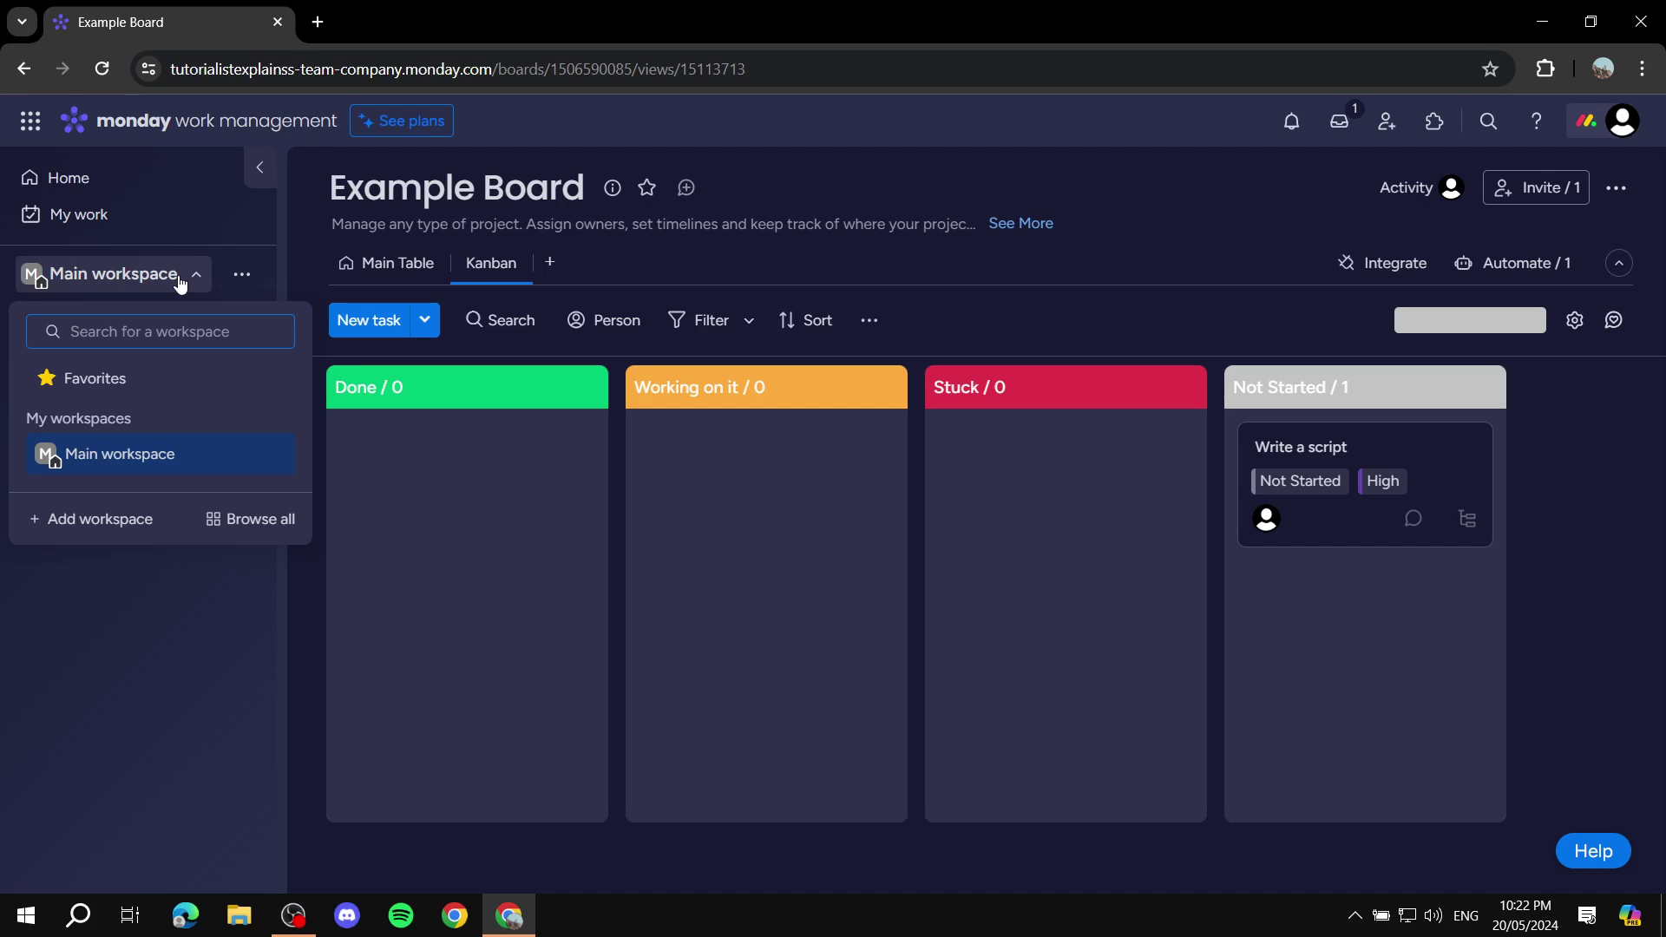
left_click(180, 284)
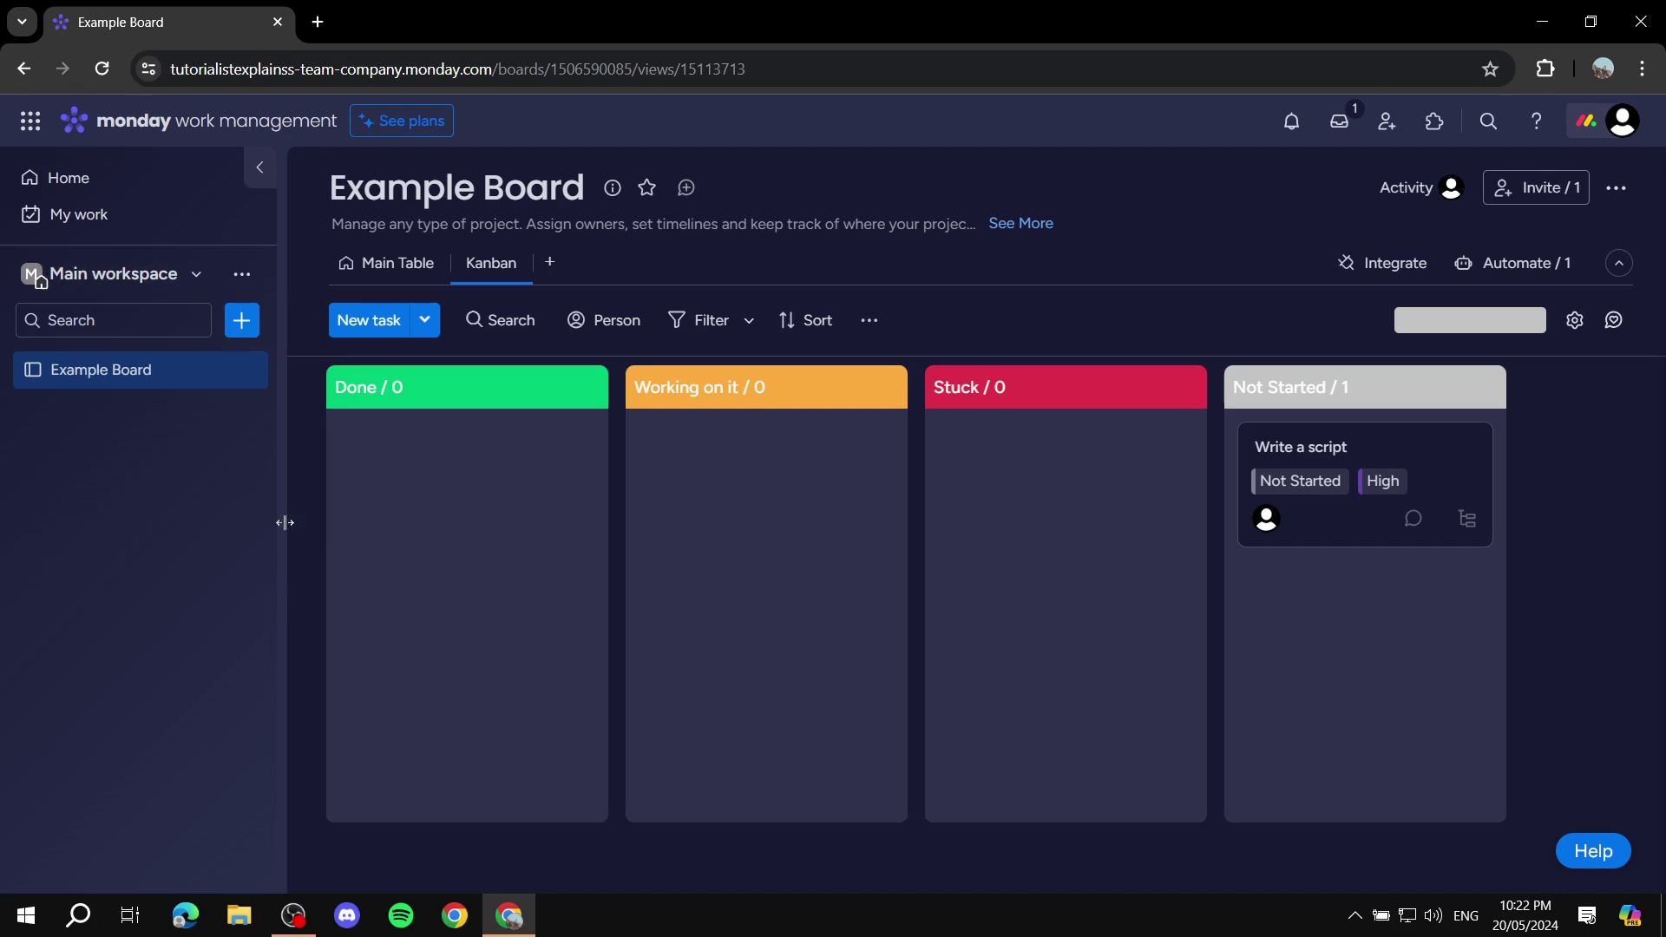